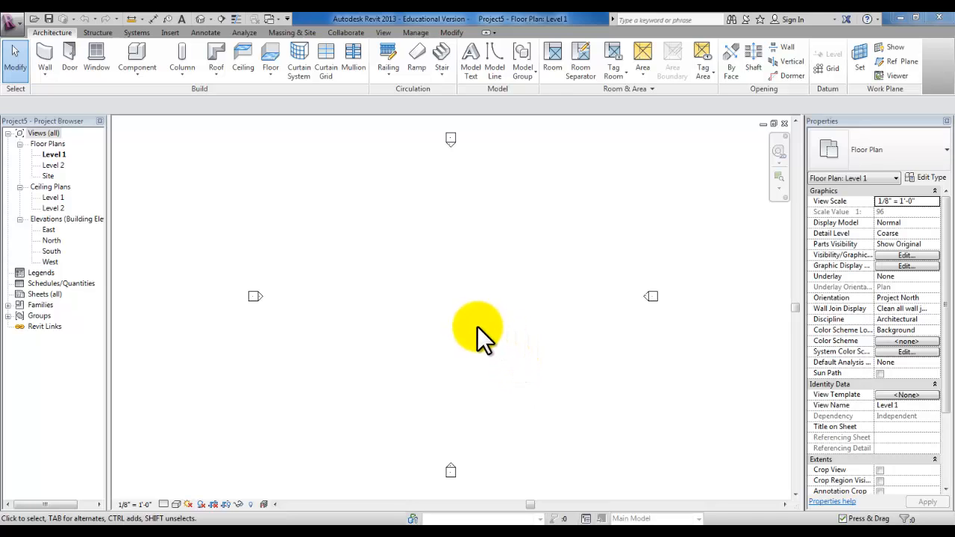
- Draw a rectangle of Generic - 8" walls on the Level 1 floor plan, with their height set up to Level 2
{"action": "left_click", "coordinate": [54, 154]}
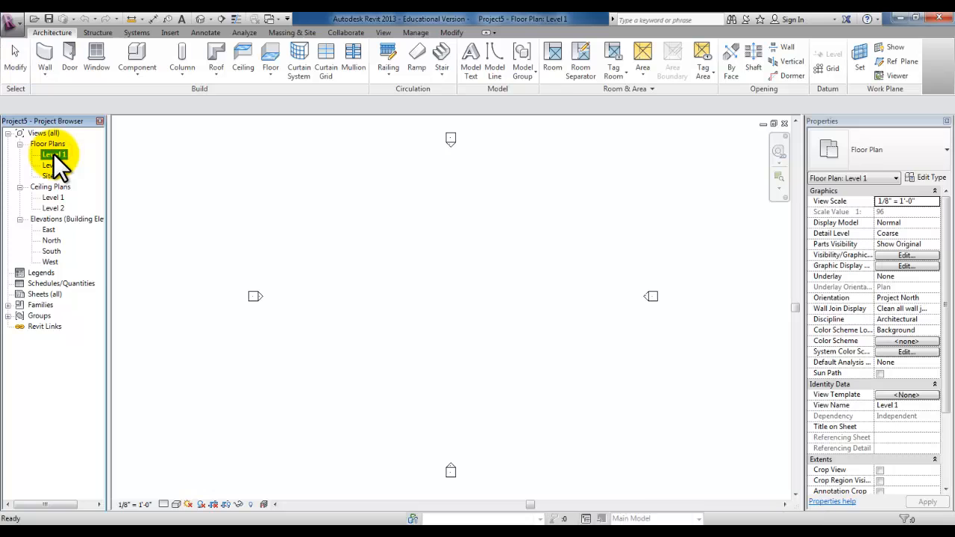
{"action": "left_click", "coordinate": [46, 49]}
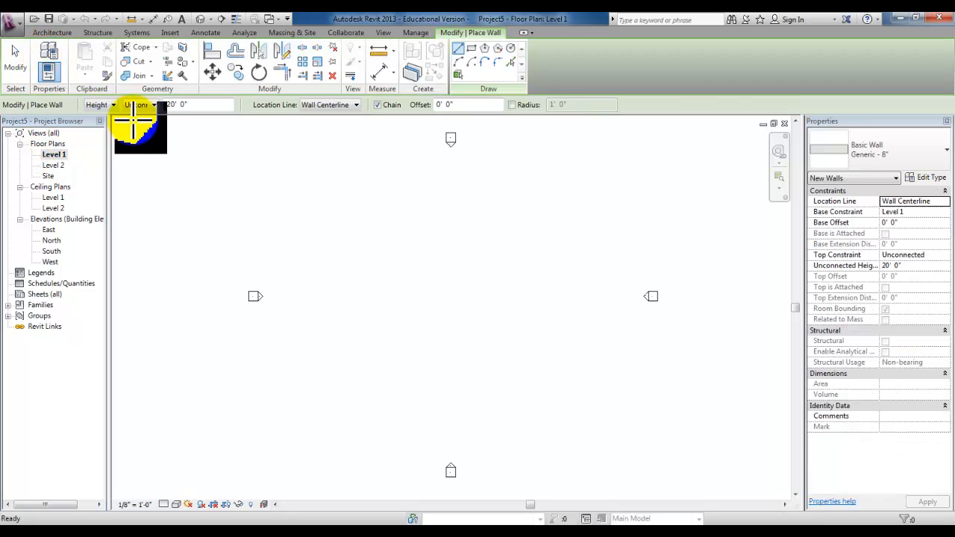
{"action": "left_click", "coordinate": [155, 105]}
{"action": "left_click", "coordinate": [149, 125]}
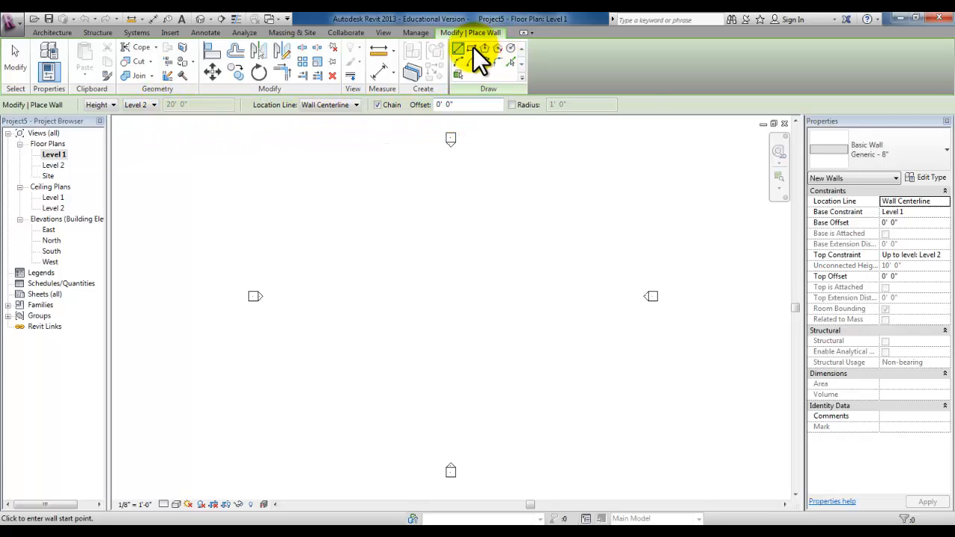
{"action": "left_click", "coordinate": [471, 48]}
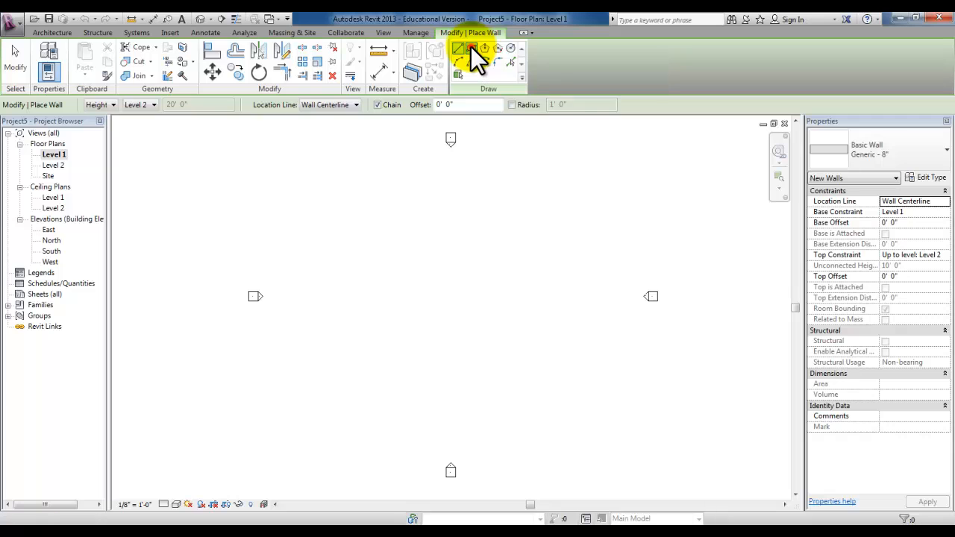
{"action": "left_click", "coordinate": [386, 234]}
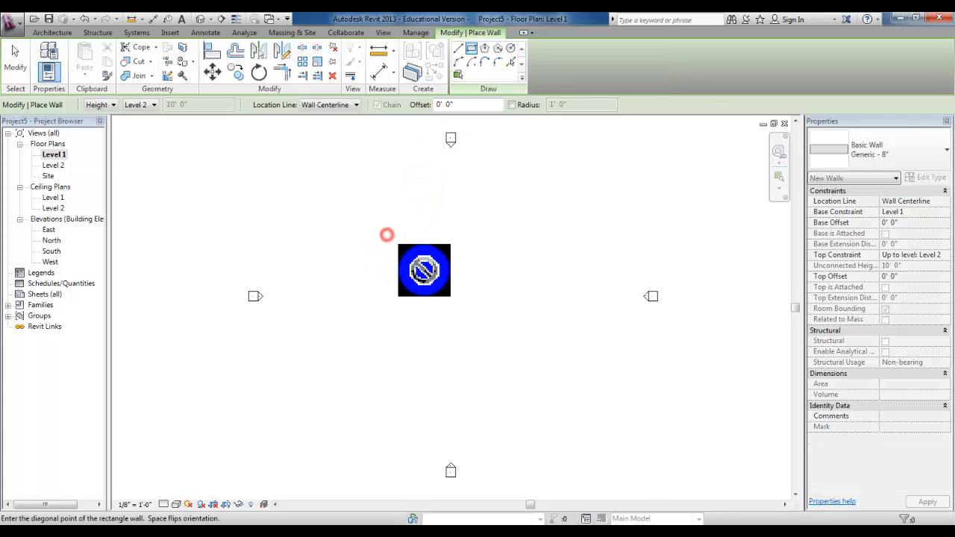
{"action": "left_click", "coordinate": [505, 330]}
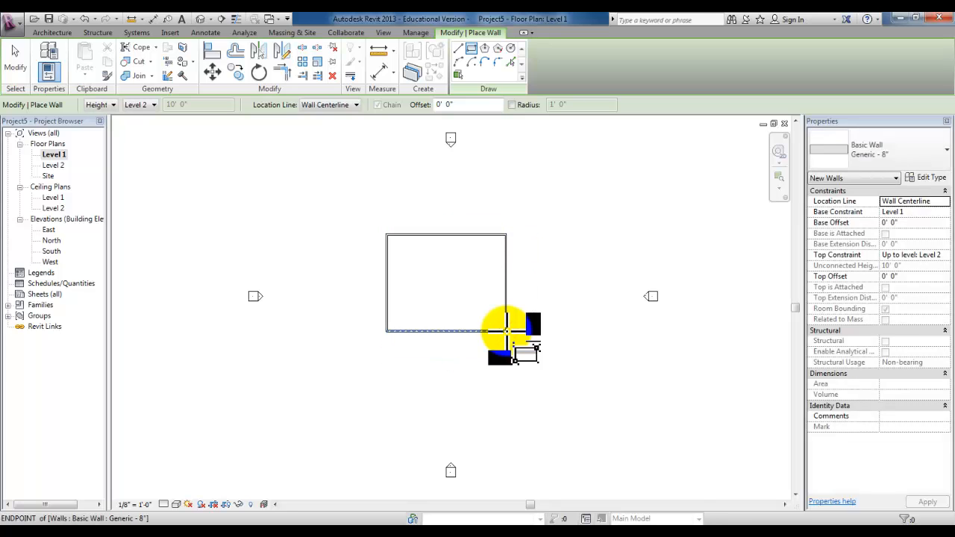
{"action": "key", "text": "Escape"}
{"action": "key", "text": "Escape"}
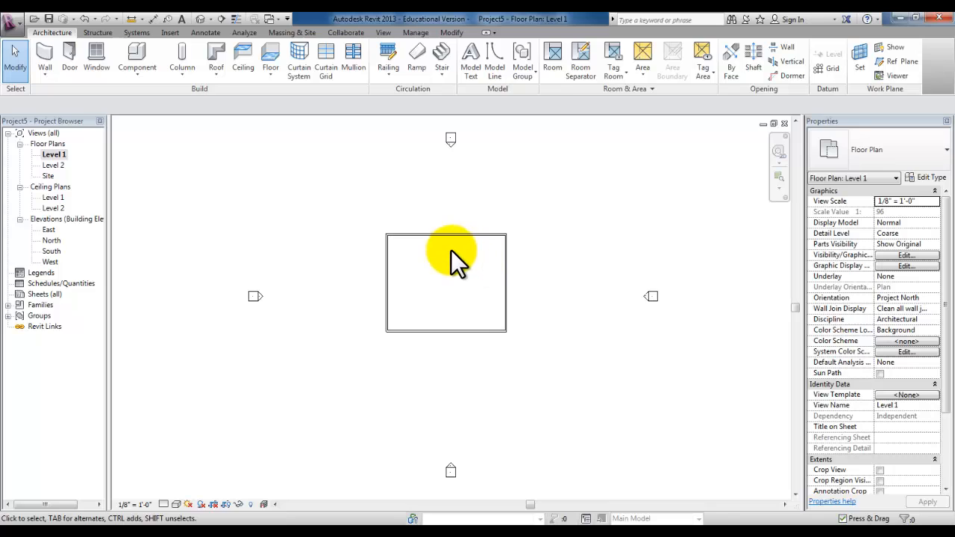
- Select the whole chain of four walls and change their type to Exterior - Brick on Mtl. Stud
{"action": "scroll", "coordinate": [451, 250], "scroll_direction": "up", "scroll_amount": 2}
{"action": "scroll", "coordinate": [451, 250], "scroll_direction": "down", "scroll_amount": 1}
{"action": "scroll", "coordinate": [451, 250], "scroll_direction": "up", "scroll_amount": 1}
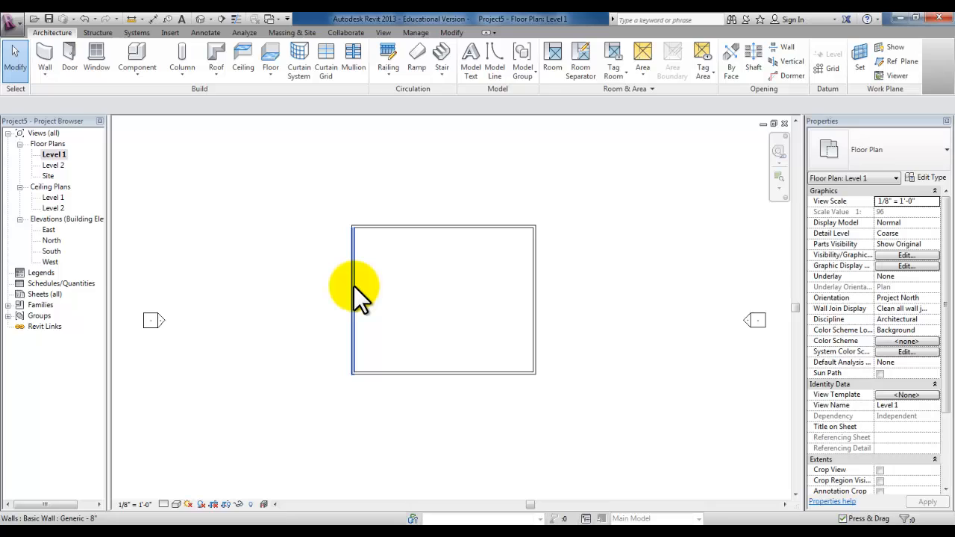
{"action": "key", "text": "Tab"}
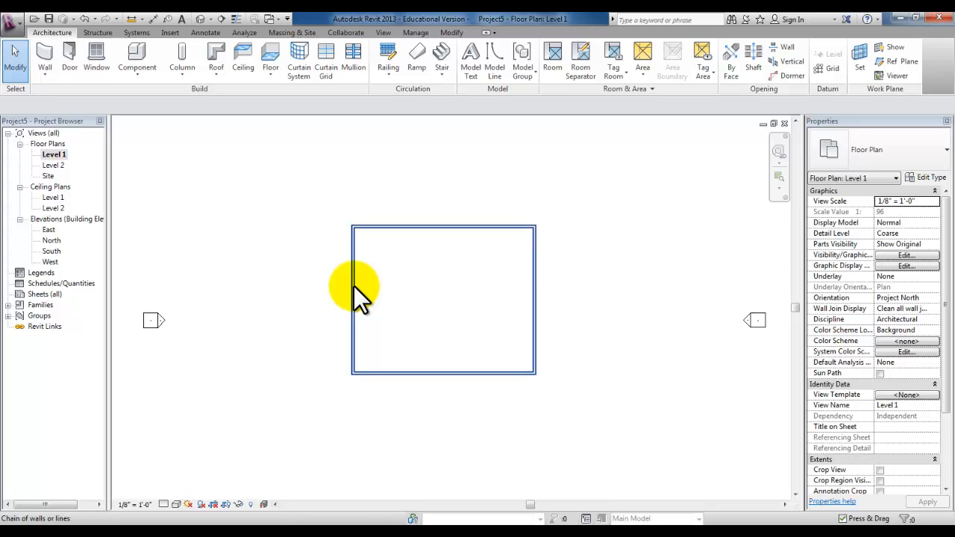
{"action": "left_click", "coordinate": [353, 286]}
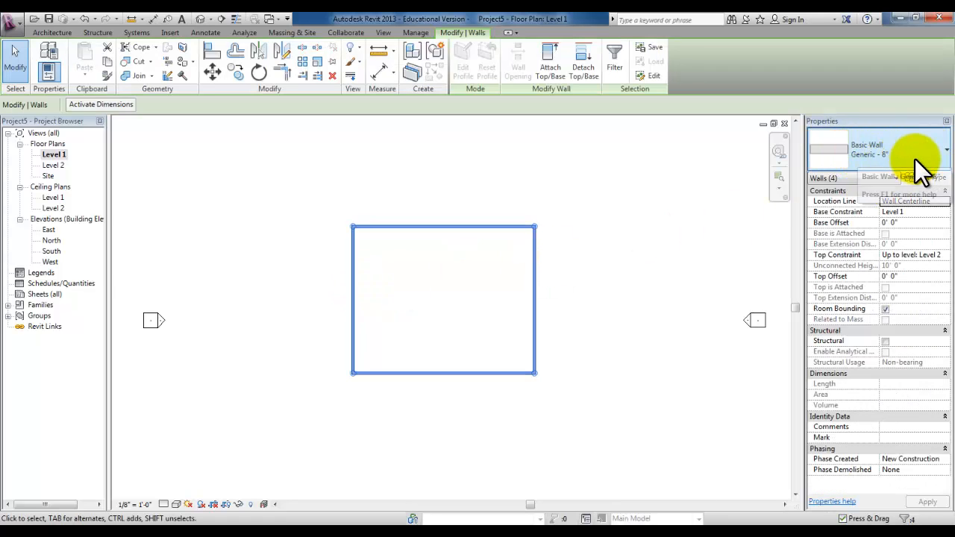
{"action": "left_click", "coordinate": [942, 151]}
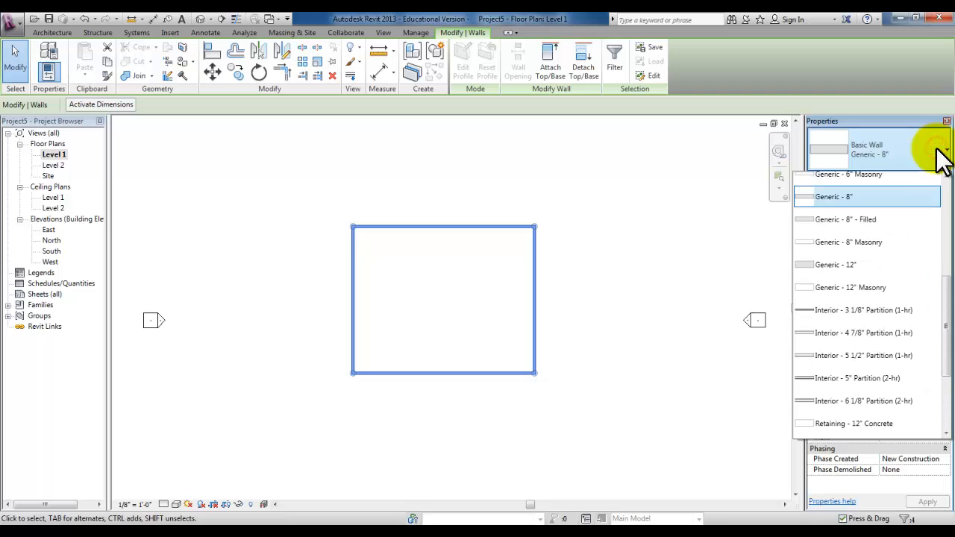
{"action": "left_click_drag", "start_coordinate": [946, 306], "coordinate": [948, 200]}
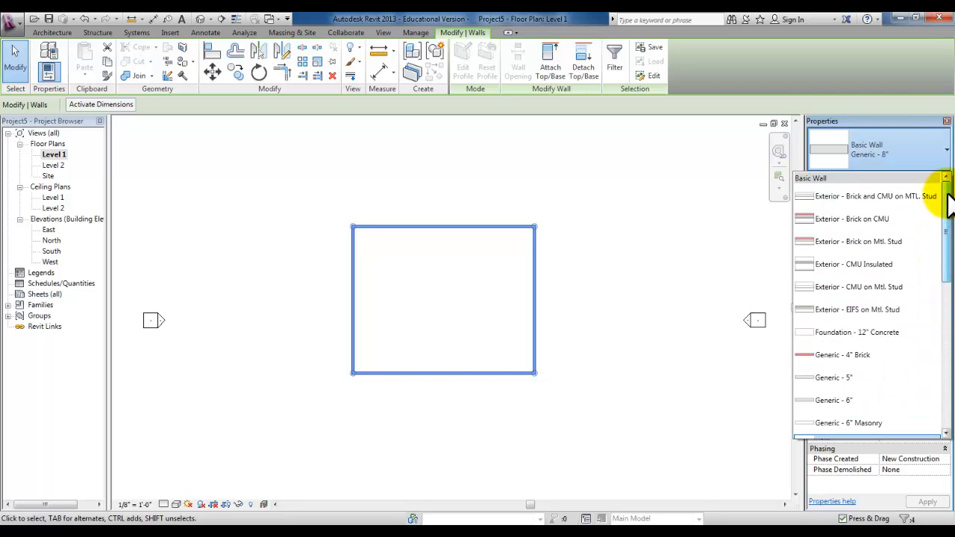
{"action": "left_click", "coordinate": [899, 241]}
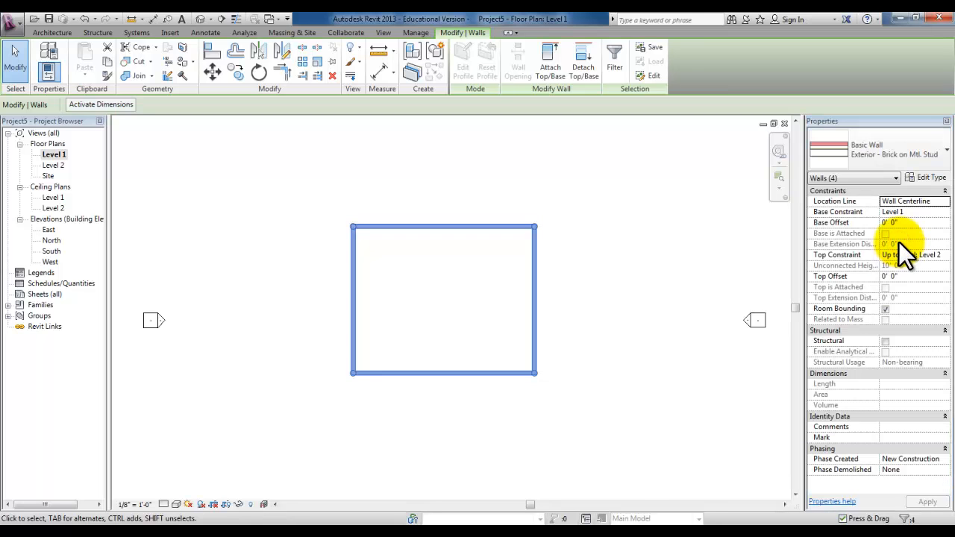
{"action": "left_click", "coordinate": [369, 246]}
- Set the floor plan's detail level to Fine and check the layers of the exterior walls up close
{"action": "scroll", "coordinate": [369, 247], "scroll_direction": "up", "scroll_amount": 2}
{"action": "middle_click_drag", "start_coordinate": [483, 267], "coordinate": [430, 250]}
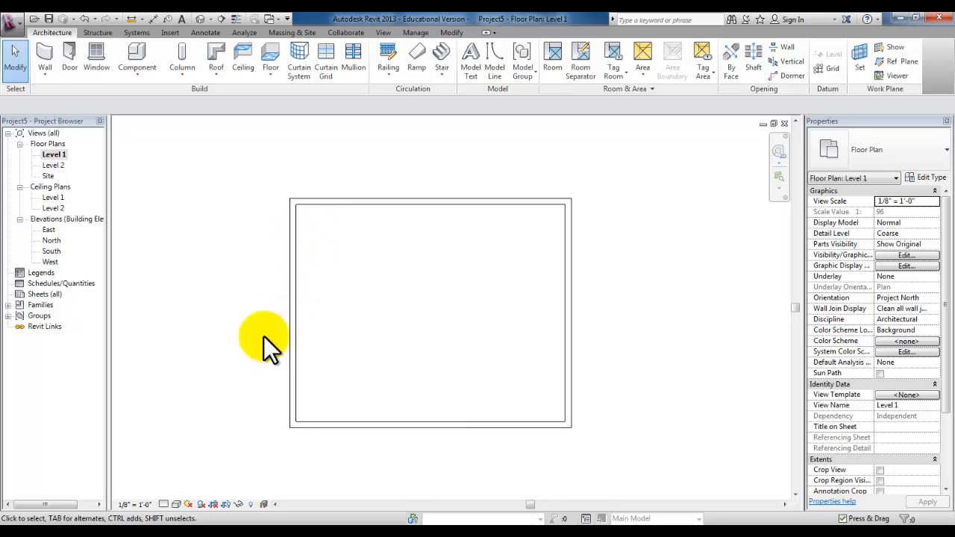
{"action": "left_click", "coordinate": [164, 505]}
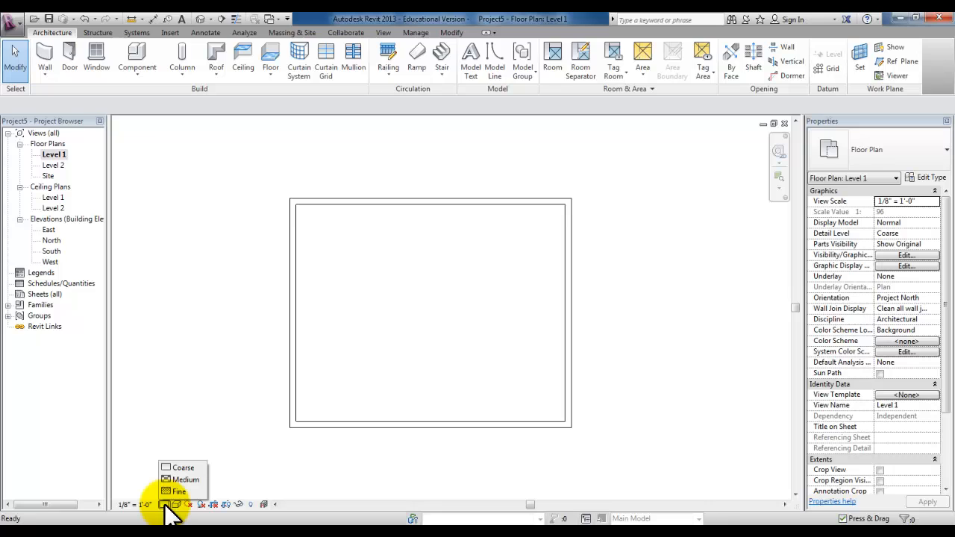
{"action": "left_click", "coordinate": [165, 506]}
{"action": "left_click", "coordinate": [165, 506]}
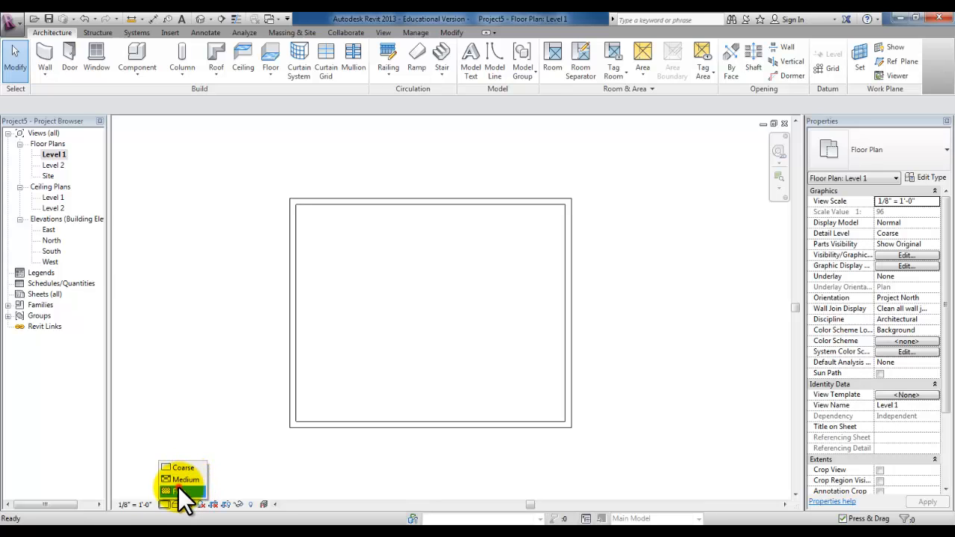
{"action": "left_click", "coordinate": [178, 489]}
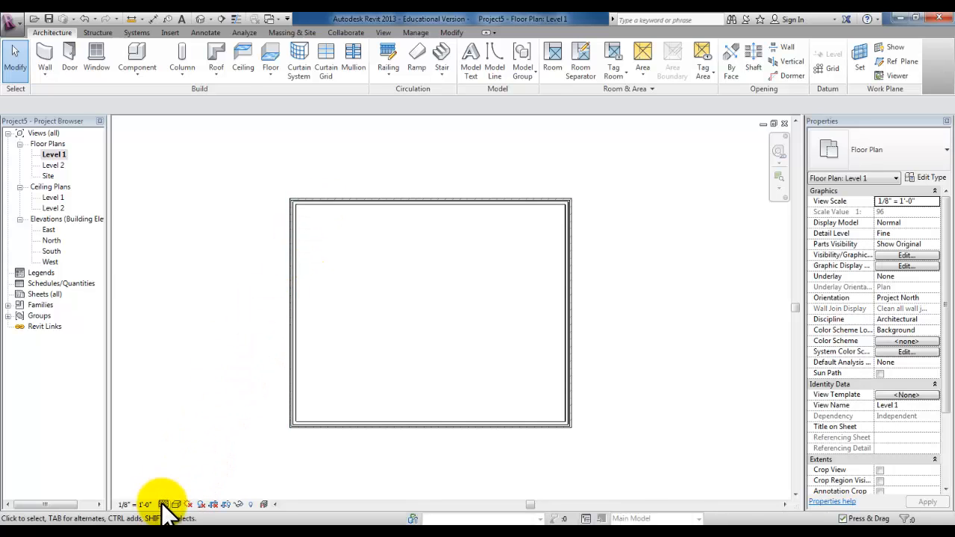
{"action": "scroll", "coordinate": [305, 183], "scroll_direction": "up", "scroll_amount": 2}
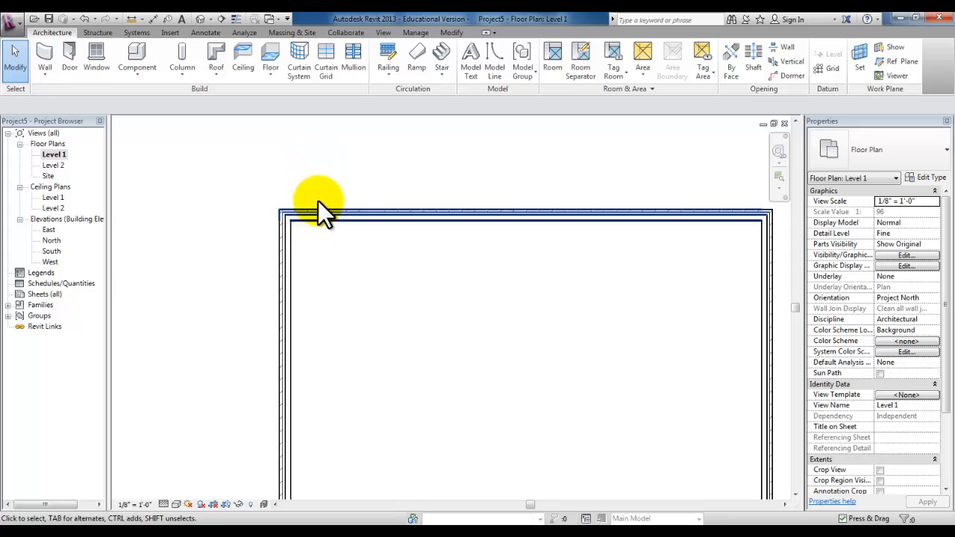
{"action": "scroll", "coordinate": [301, 274], "scroll_direction": "down", "scroll_amount": 3}
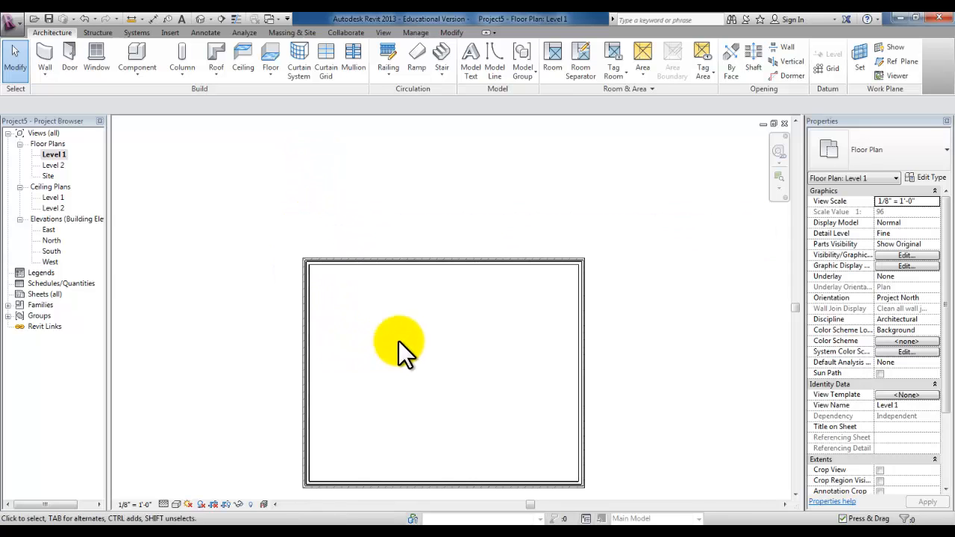
- Draw a horizontal Interior - 4 7/8" Partition (1-hr) wall between the two side exterior walls, about 14' below the upper exterior wall
{"action": "middle_click_drag", "start_coordinate": [399, 341], "coordinate": [356, 294]}
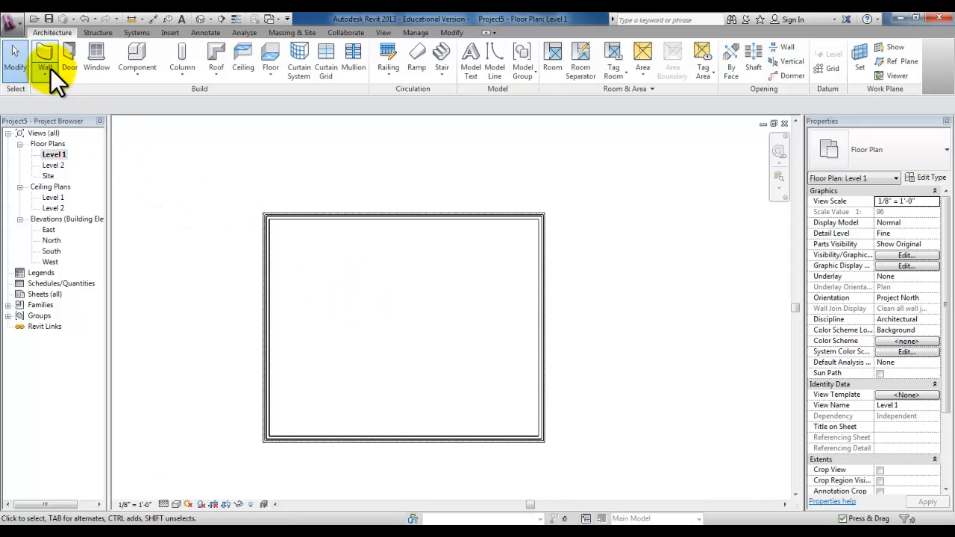
{"action": "left_click", "coordinate": [45, 49]}
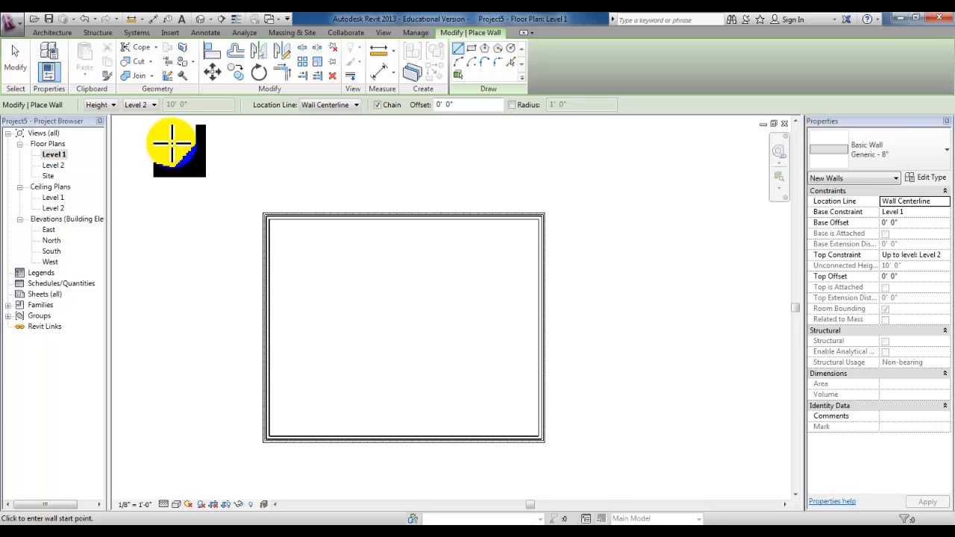
{"action": "left_click", "coordinate": [925, 149]}
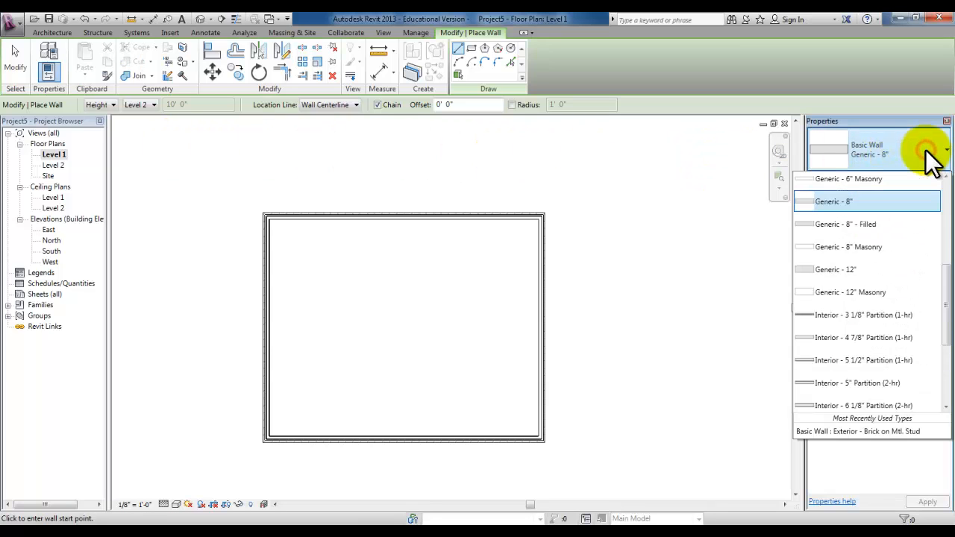
{"action": "left_click_drag", "start_coordinate": [945, 269], "coordinate": [946, 298]}
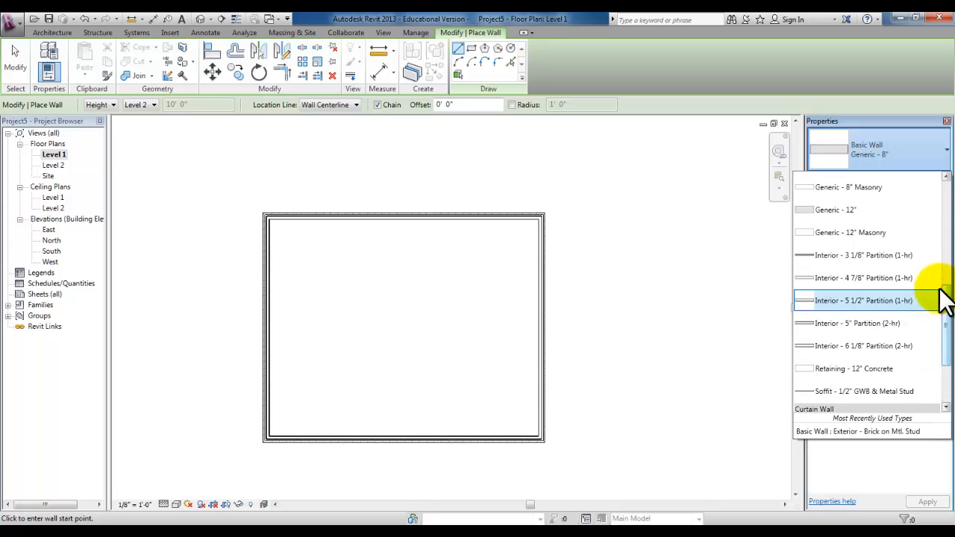
{"action": "left_click", "coordinate": [874, 278]}
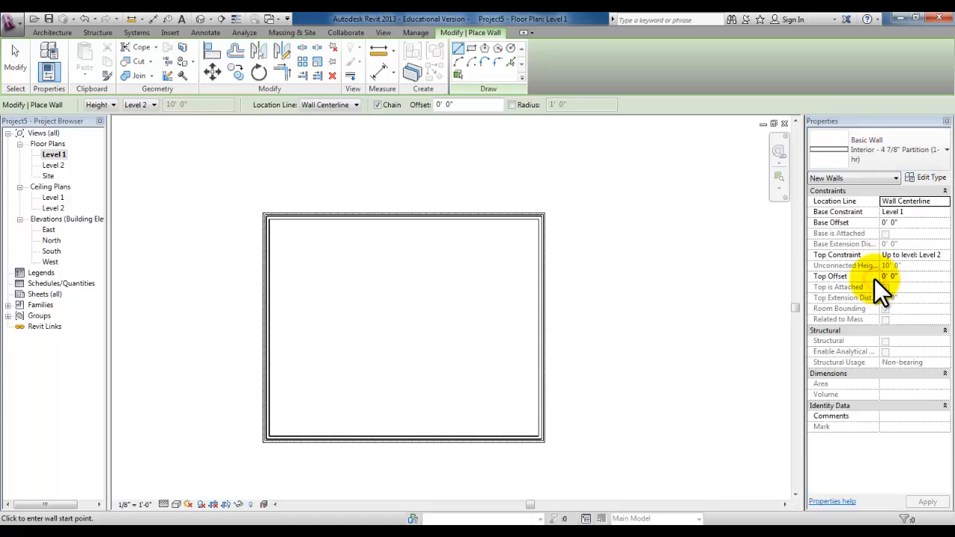
{"action": "scroll", "coordinate": [313, 282], "scroll_direction": "up", "scroll_amount": 2}
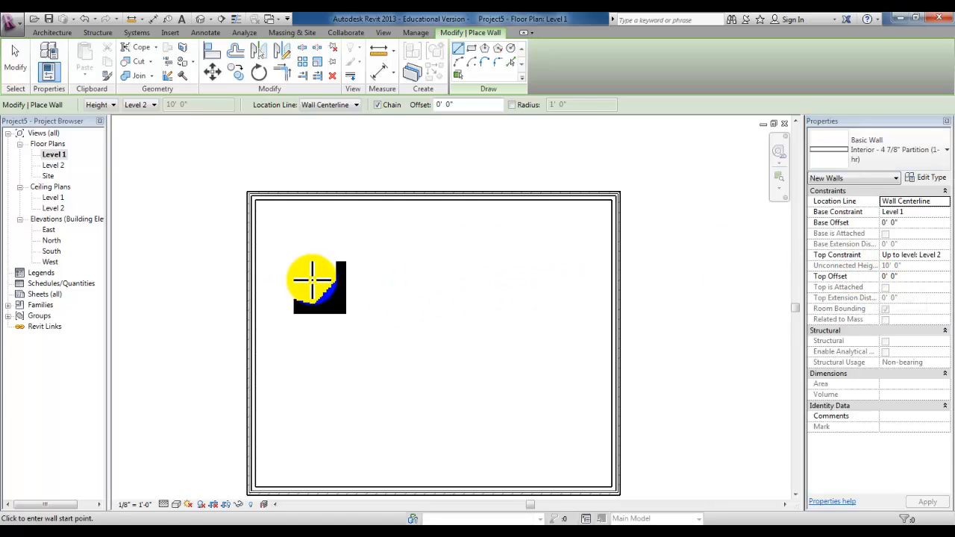
{"action": "left_click", "coordinate": [256, 301]}
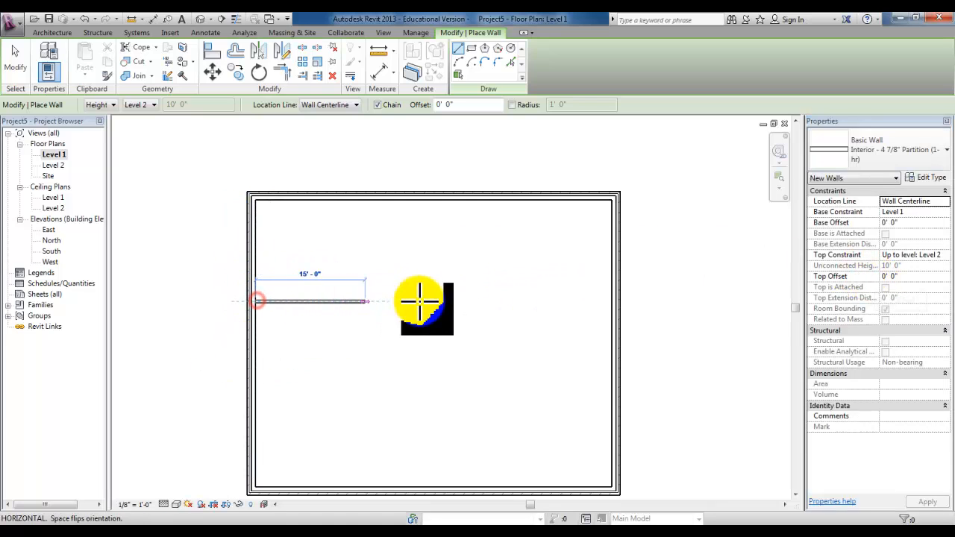
{"action": "left_click", "coordinate": [609, 301]}
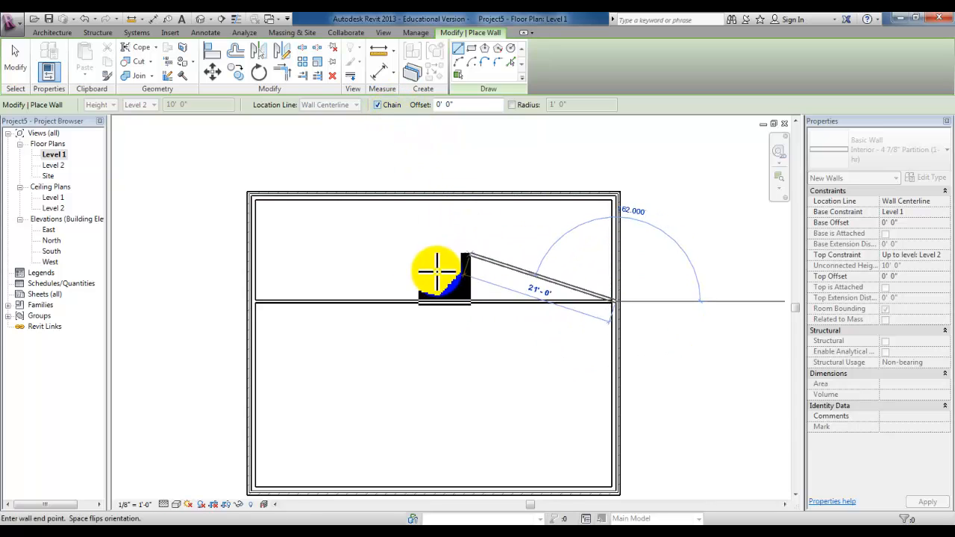
{"action": "key", "text": "Escape"}
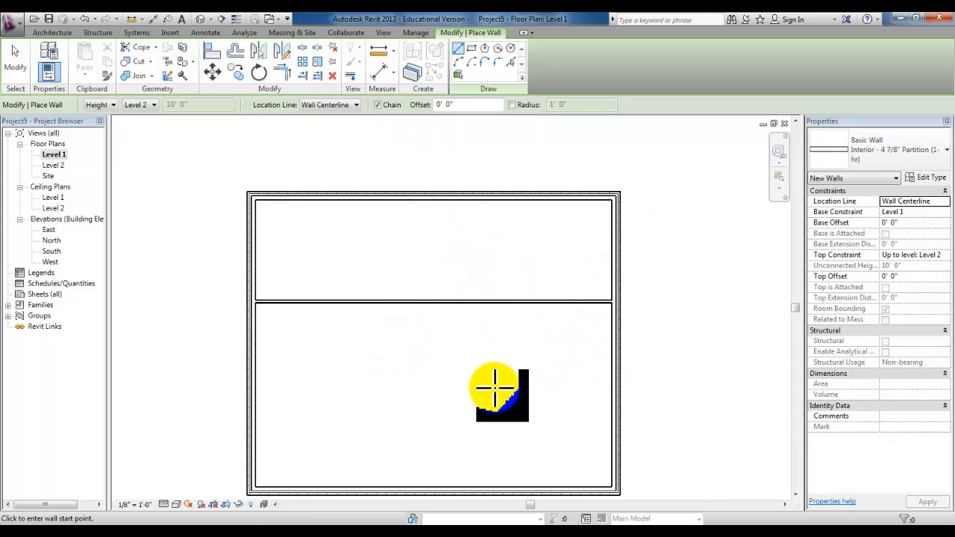
- Turn off Chain and draw five vertical partitions from the upper exterior wall to the horizontal partition, spaced about 7' to 8'-6" apart
{"action": "left_click", "coordinate": [377, 106]}
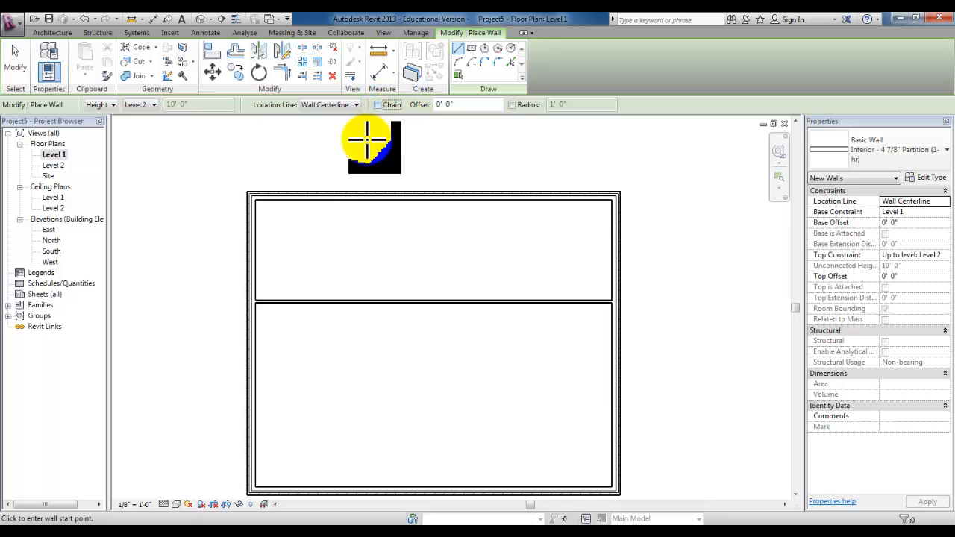
{"action": "left_click", "coordinate": [319, 199]}
{"action": "left_click", "coordinate": [319, 301]}
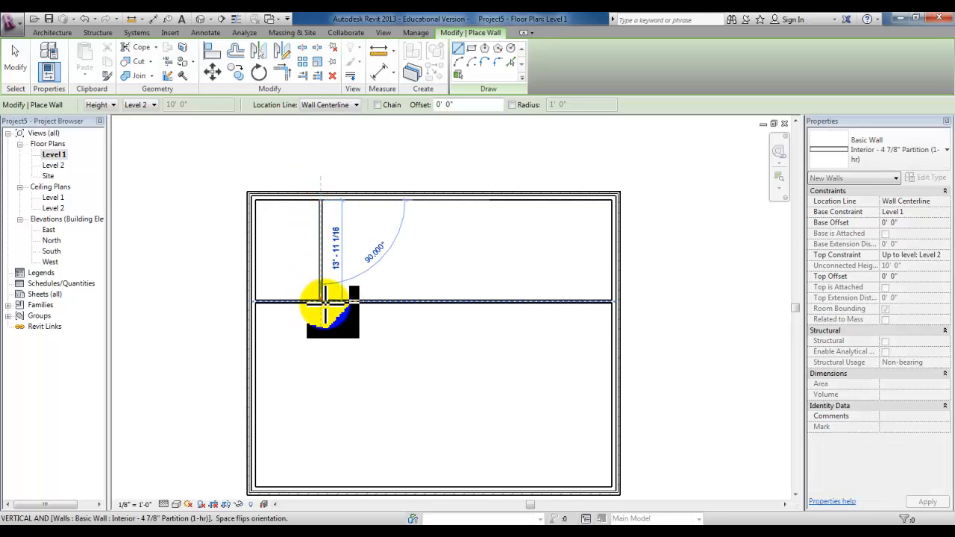
{"action": "left_click", "coordinate": [383, 198]}
{"action": "left_click", "coordinate": [383, 301]}
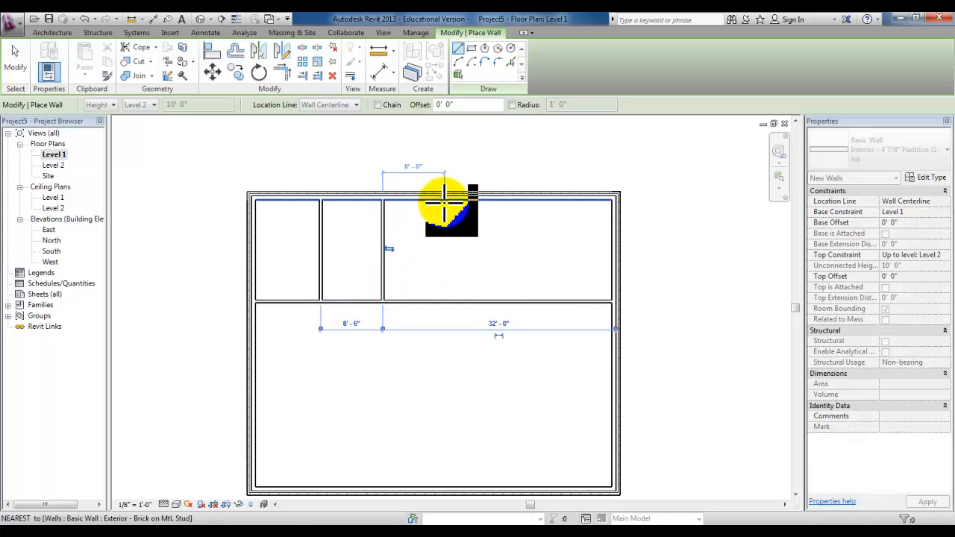
{"action": "left_click", "coordinate": [444, 198]}
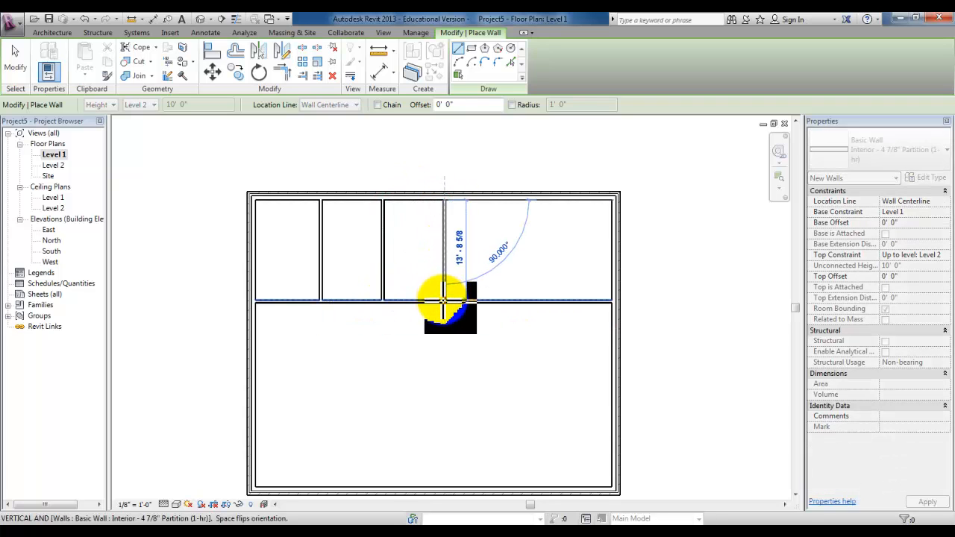
{"action": "left_click", "coordinate": [445, 301]}
{"action": "left_click", "coordinate": [504, 199]}
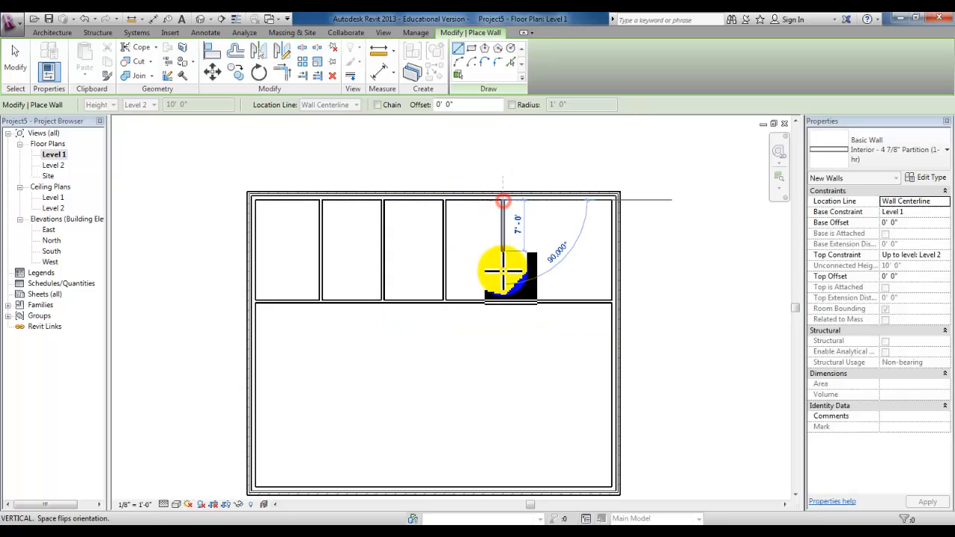
{"action": "left_click", "coordinate": [503, 301]}
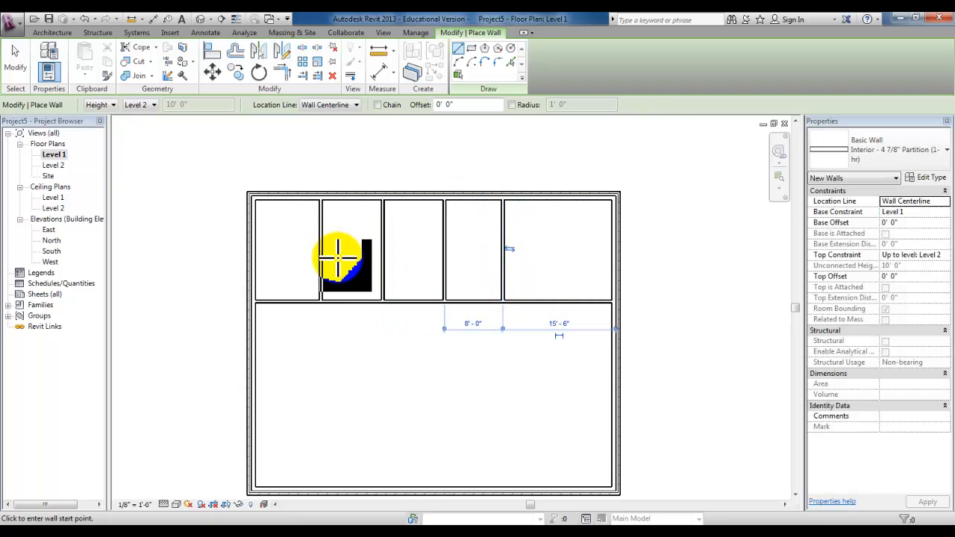
{"action": "left_click", "coordinate": [555, 198]}
{"action": "left_click", "coordinate": [554, 300]}
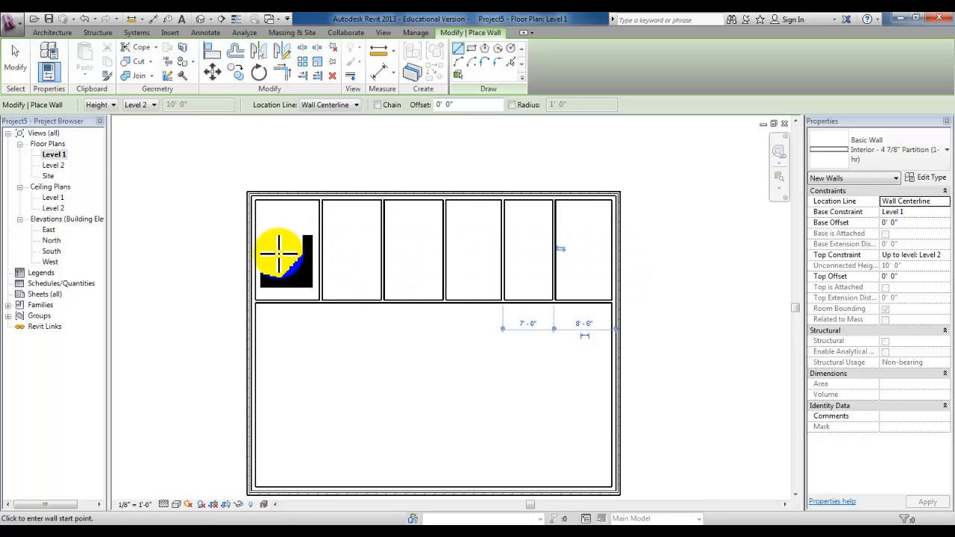
- Draw three vertical grid lines past the plan: one about 6' outside each side exterior wall and one near the middle of the building
{"action": "key", "text": "Escape"}
{"action": "scroll", "coordinate": [408, 246], "scroll_direction": "down", "scroll_amount": 1}
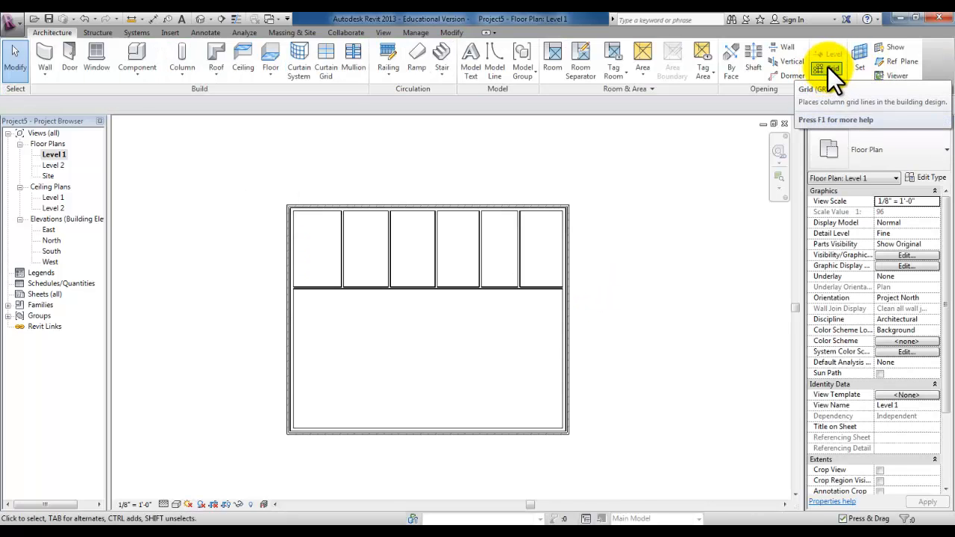
{"action": "left_click", "coordinate": [830, 67]}
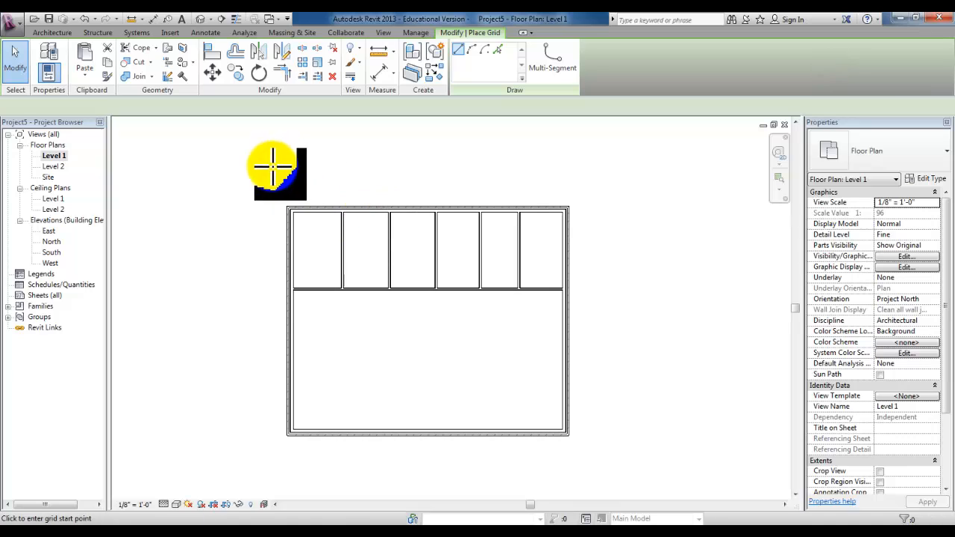
{"action": "left_click", "coordinate": [258, 455]}
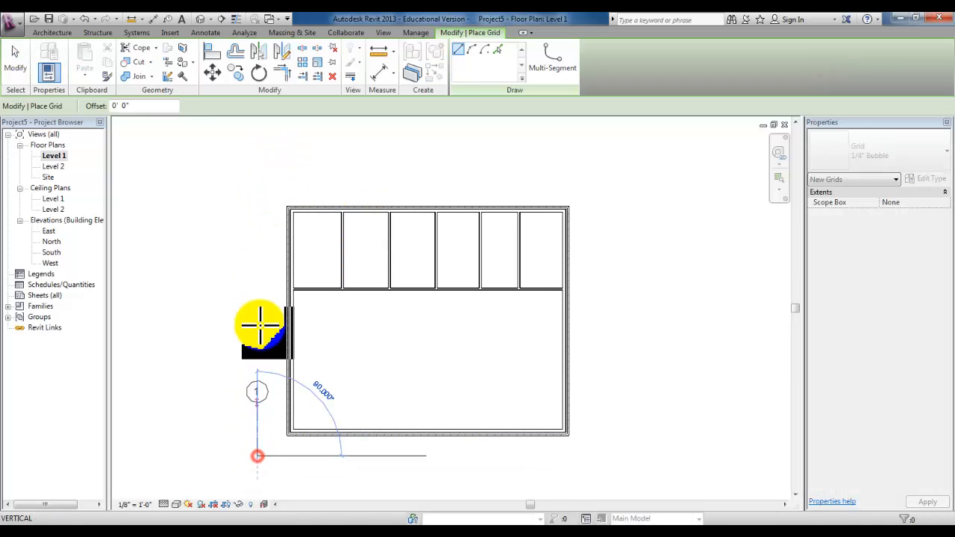
{"action": "left_click", "coordinate": [258, 170]}
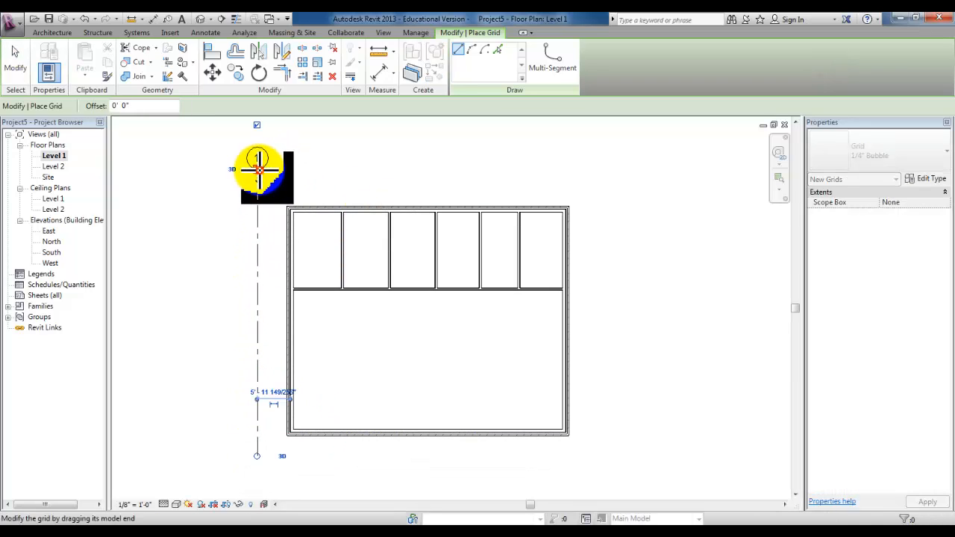
{"action": "left_click", "coordinate": [423, 455]}
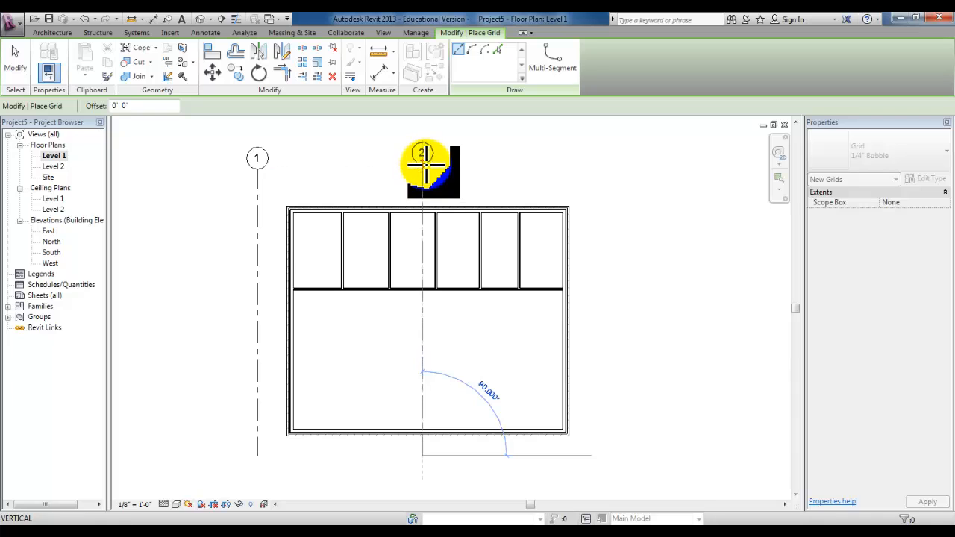
{"action": "left_click", "coordinate": [423, 169]}
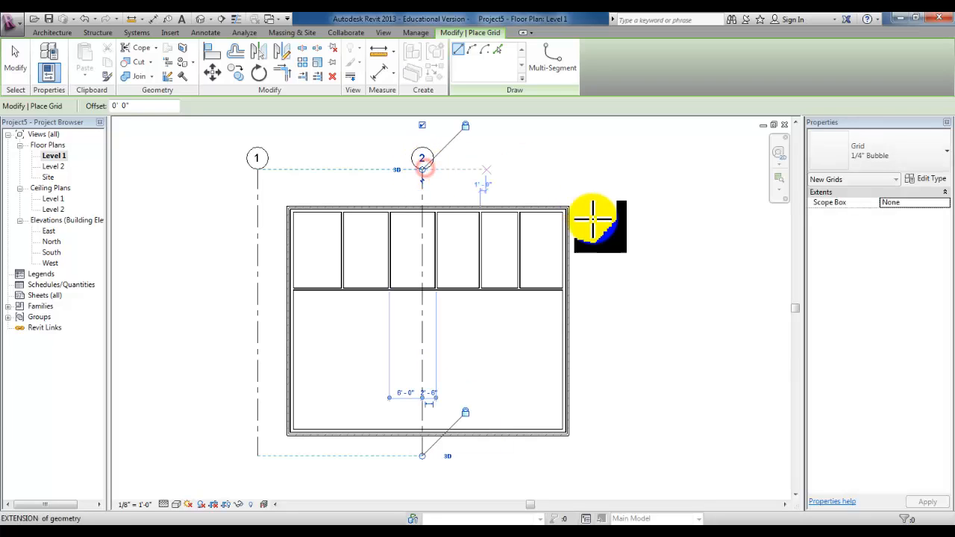
{"action": "left_click", "coordinate": [599, 455]}
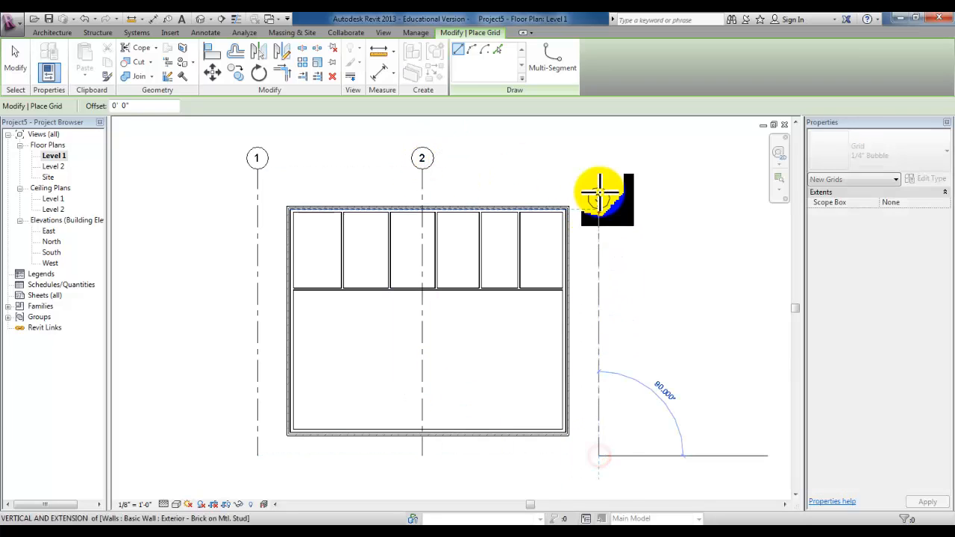
{"action": "left_click", "coordinate": [599, 170]}
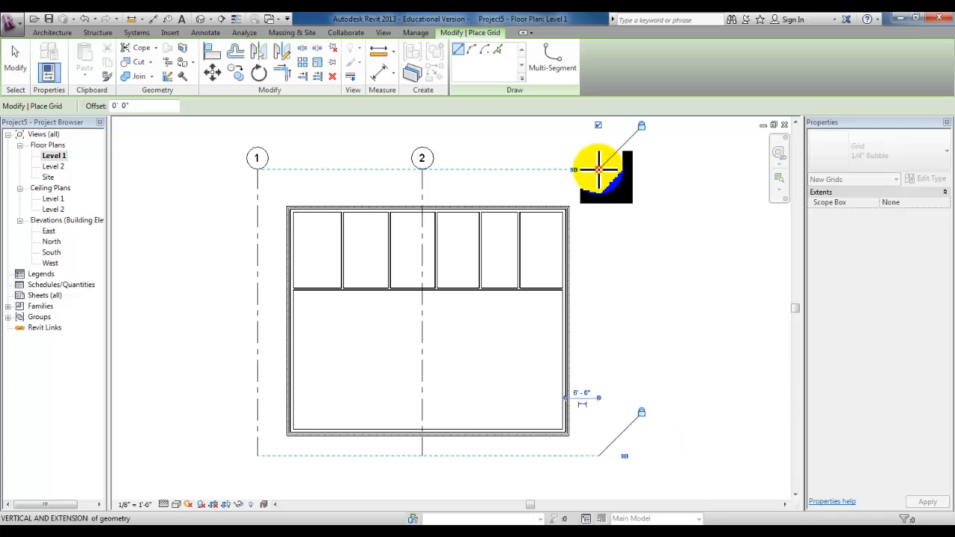
- Draw two horizontal grid lines across the plan, about 1'-7" above the upper exterior wall and about 2' below the lower one
{"action": "left_click", "coordinate": [649, 200]}
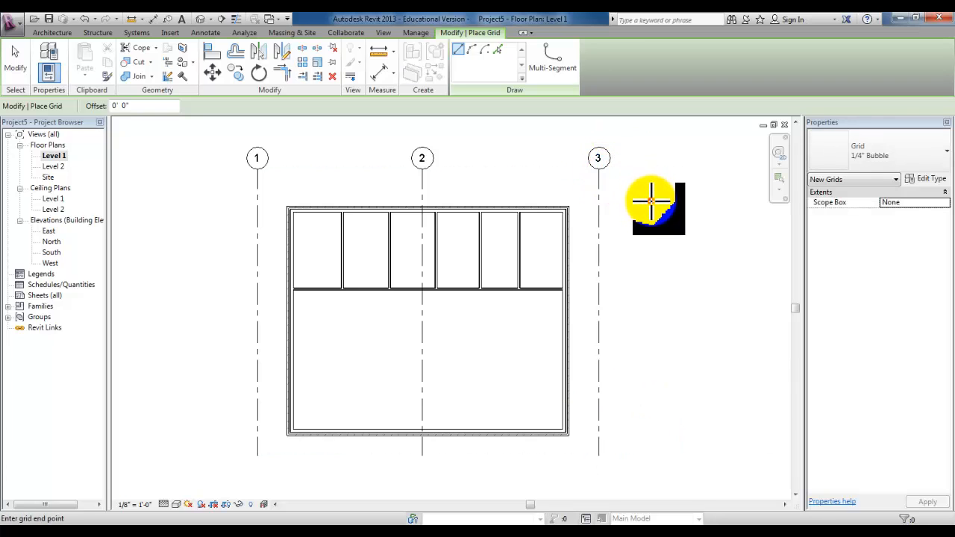
{"action": "left_click", "coordinate": [205, 200]}
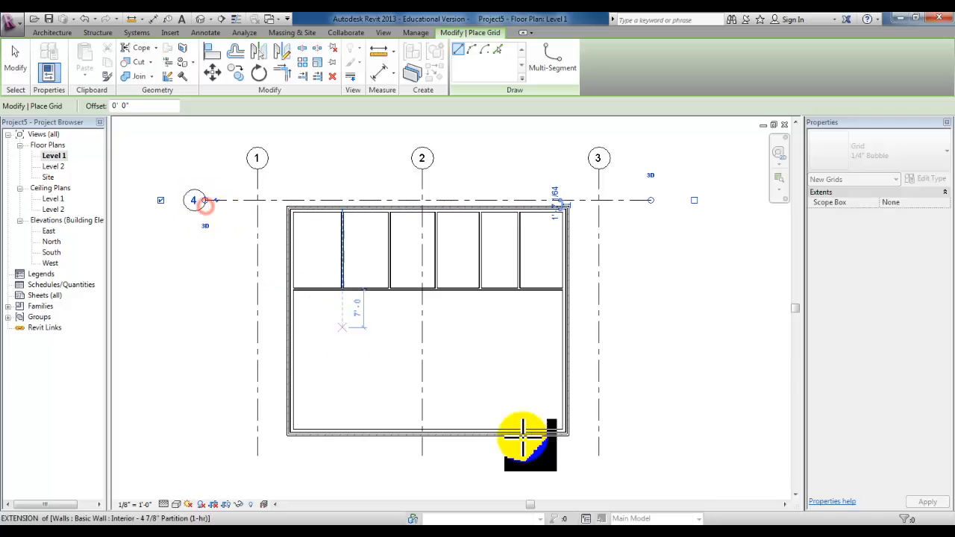
{"action": "left_click", "coordinate": [651, 444]}
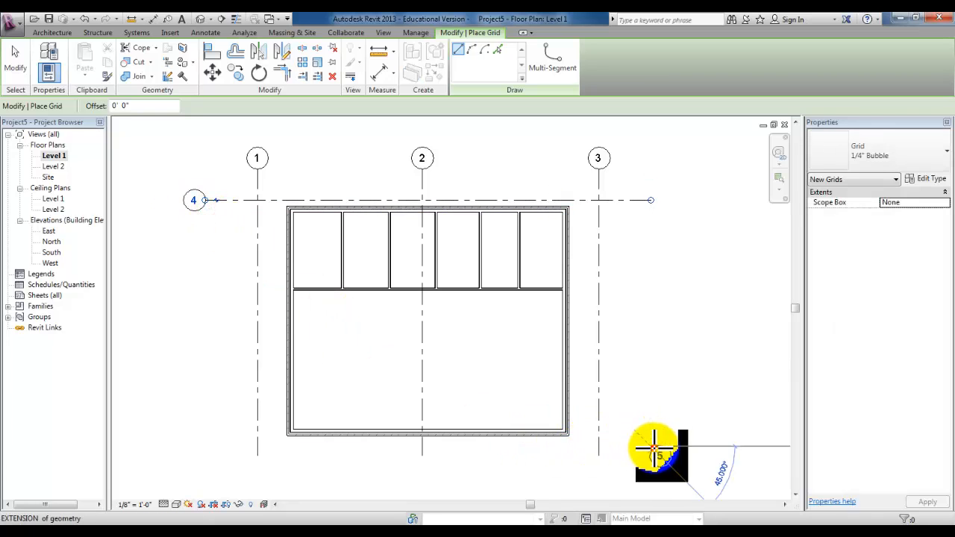
{"action": "left_click", "coordinate": [211, 444]}
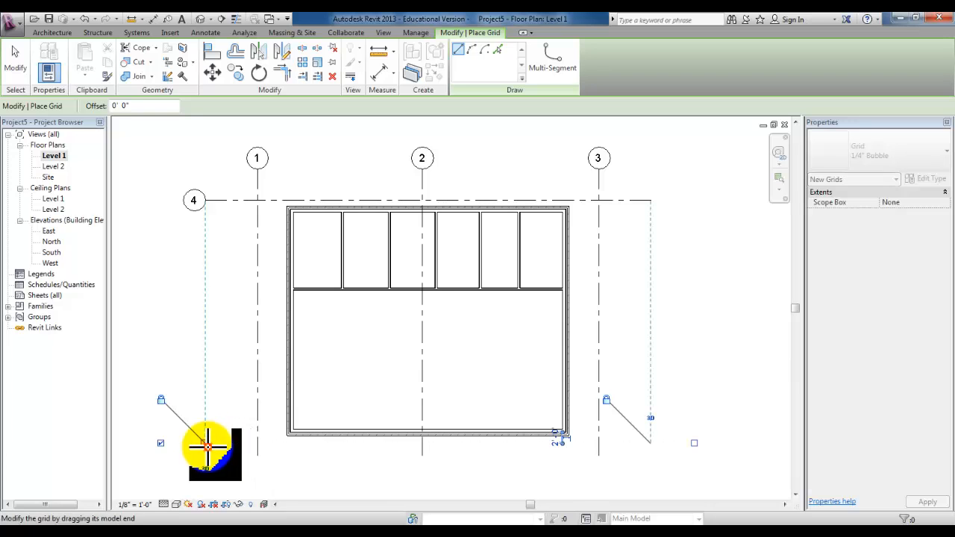
{"action": "key", "text": "Escape"}
{"action": "key", "text": "Escape"}
- Rename the lower horizontal grid line B and the upper horizontal grid line A
{"action": "left_click", "coordinate": [194, 441]}
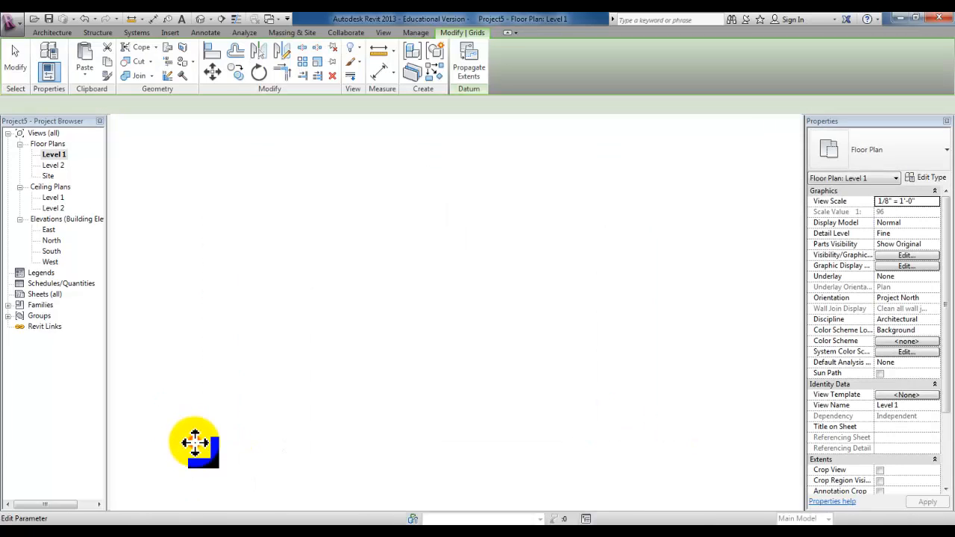
{"action": "left_click", "coordinate": [194, 443]}
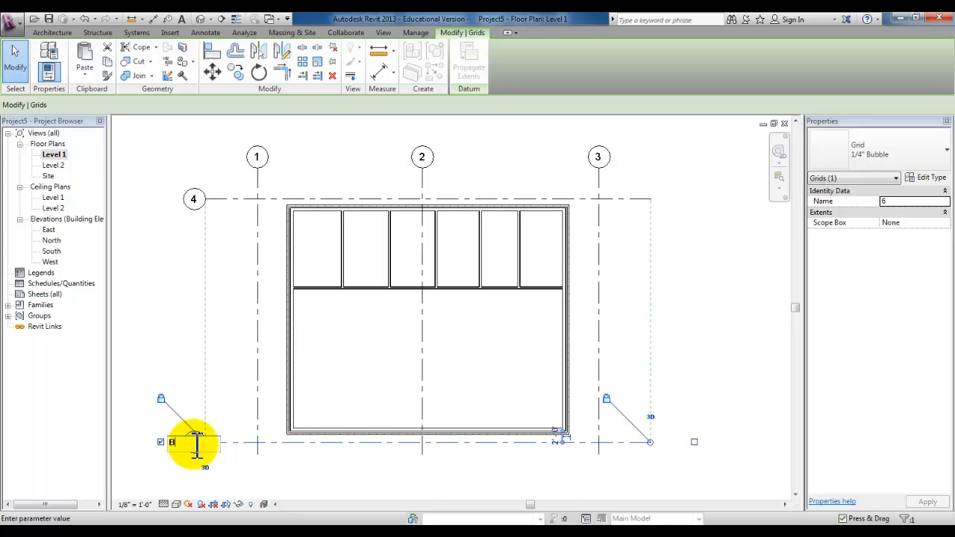
{"action": "type", "text": "B"}
{"action": "left_click", "coordinate": [182, 369]}
{"action": "left_click", "coordinate": [195, 199]}
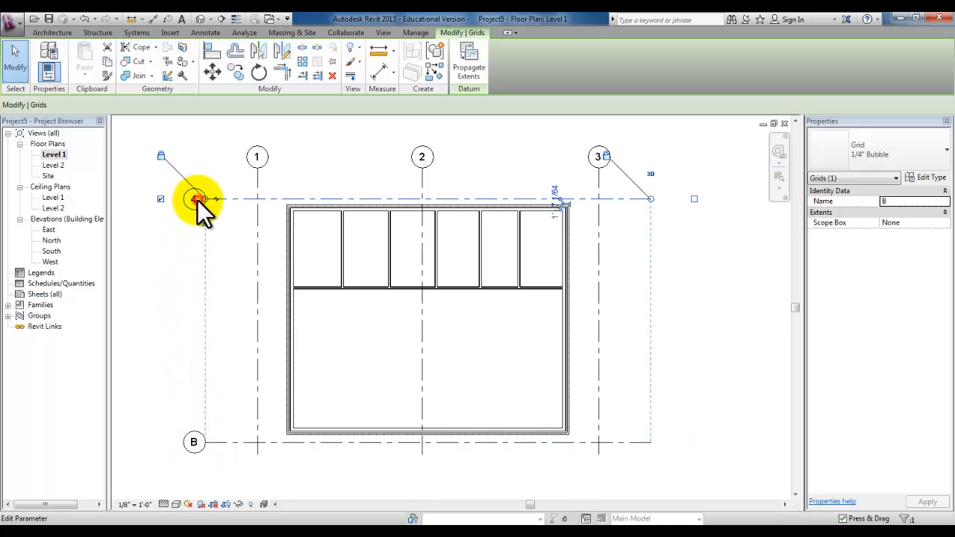
{"action": "left_click", "coordinate": [195, 200]}
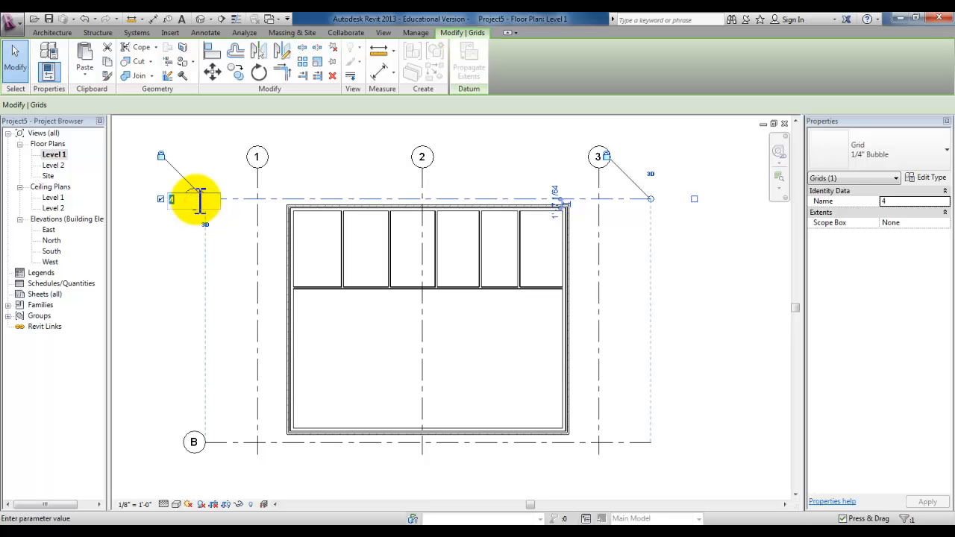
{"action": "left_click", "coordinate": [182, 262]}
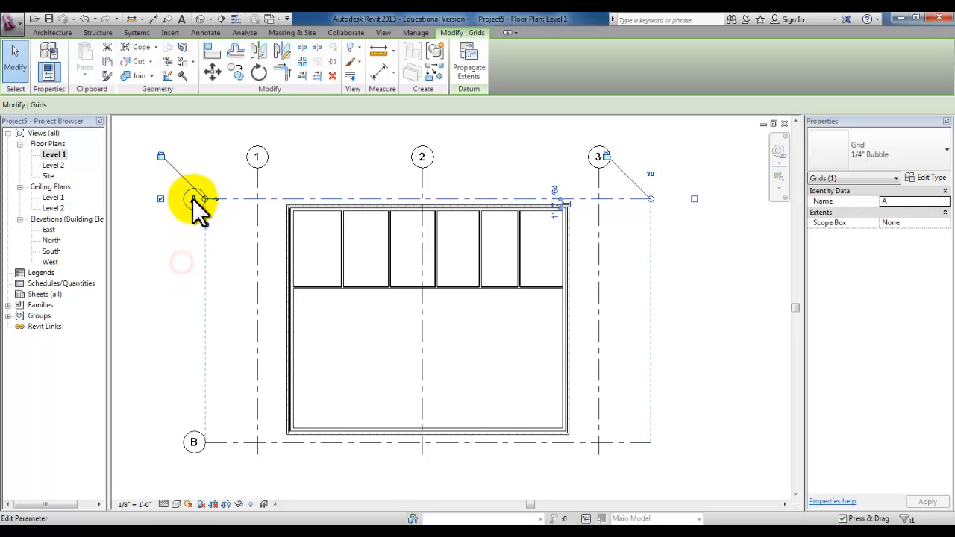
{"action": "left_click", "coordinate": [179, 352]}
{"action": "scroll", "coordinate": [269, 339], "scroll_direction": "down", "scroll_amount": 1}
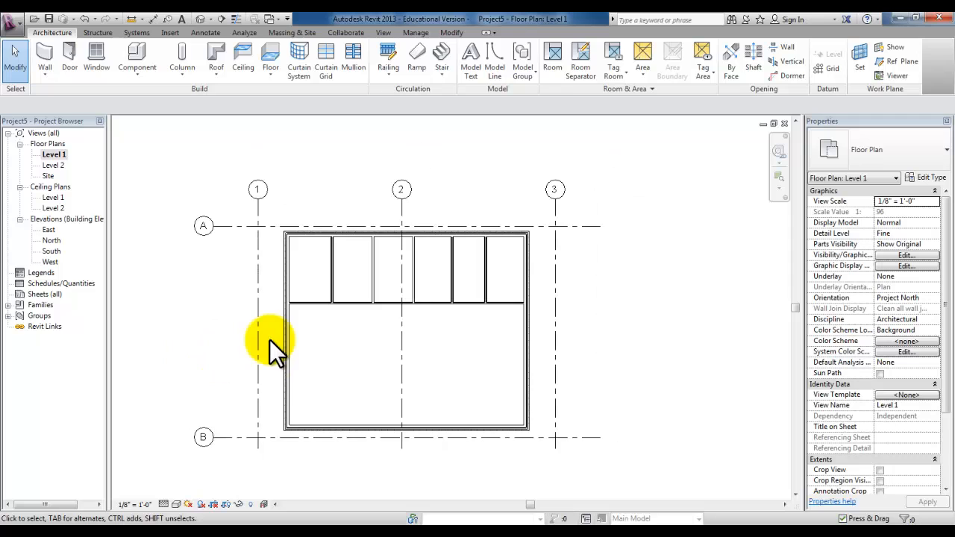
- Align the outer face of the left exterior wall to grid 1 with wall faces preferred, and lock the alignment
{"action": "scroll", "coordinate": [263, 264], "scroll_direction": "up", "scroll_amount": 1}
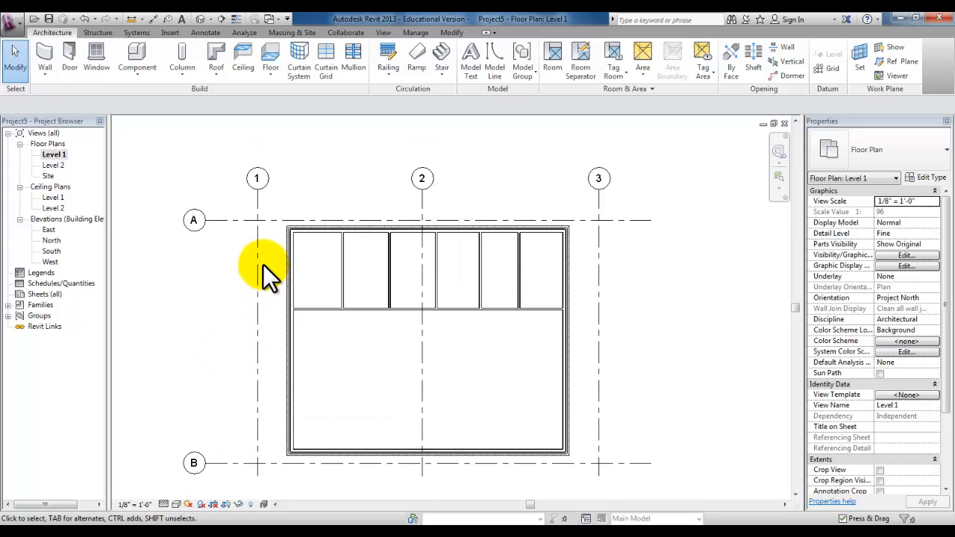
{"action": "scroll", "coordinate": [262, 264], "scroll_direction": "up", "scroll_amount": 1}
{"action": "middle_click_drag", "start_coordinate": [262, 264], "coordinate": [238, 222]}
{"action": "left_click", "coordinate": [460, 34]}
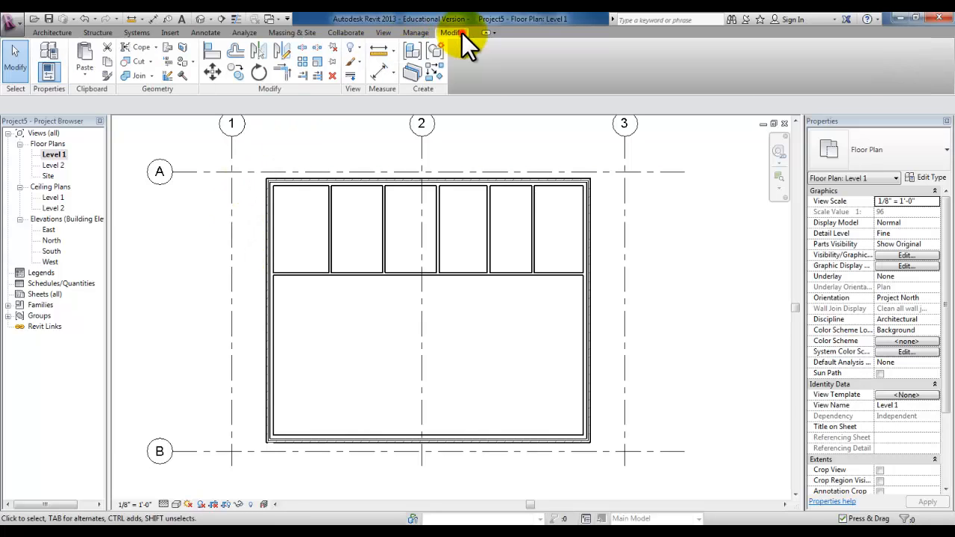
{"action": "left_click", "coordinate": [212, 51]}
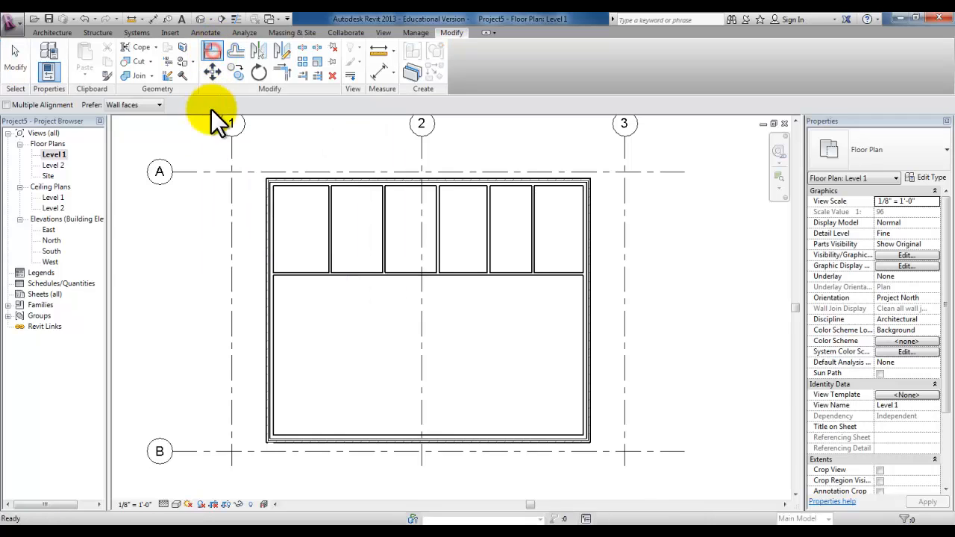
{"action": "left_click", "coordinate": [233, 275]}
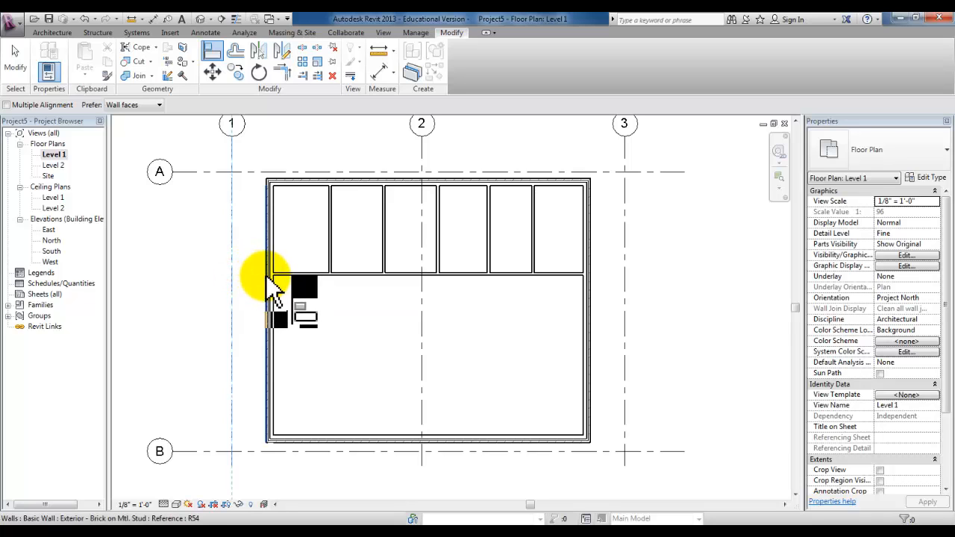
{"action": "left_click", "coordinate": [274, 287]}
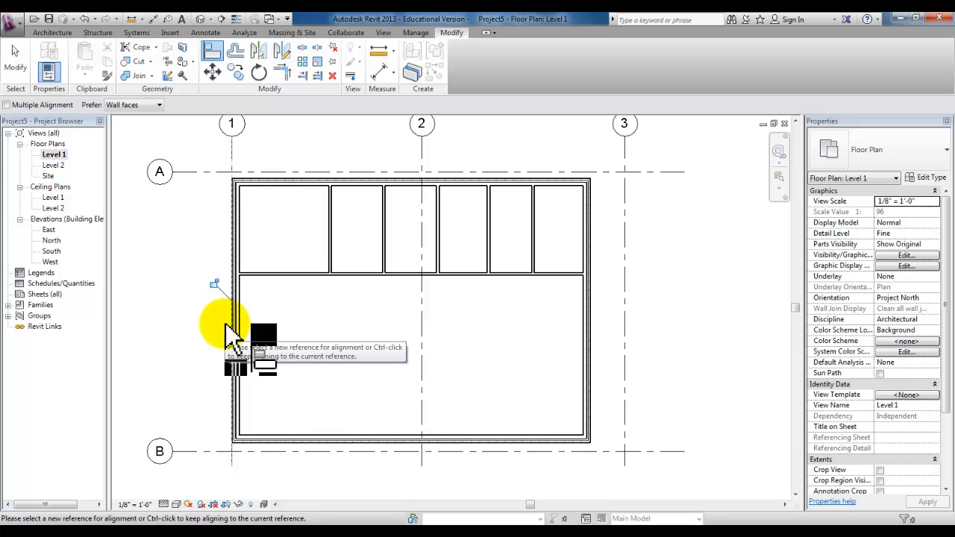
{"action": "left_click", "coordinate": [214, 284]}
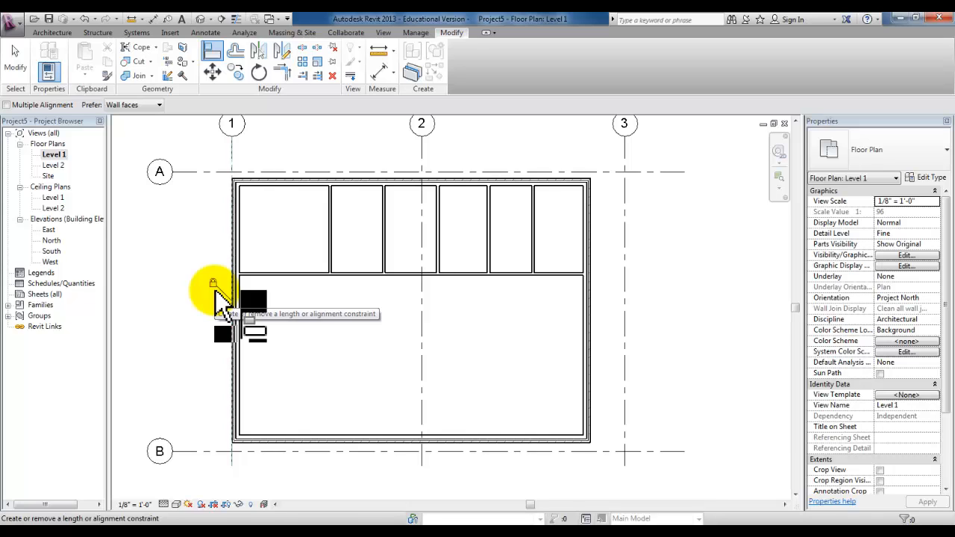
- Align the outer faces of the right, lower and upper exterior walls to grids 3, B and A, locking the alignments
{"action": "left_click", "coordinate": [627, 320]}
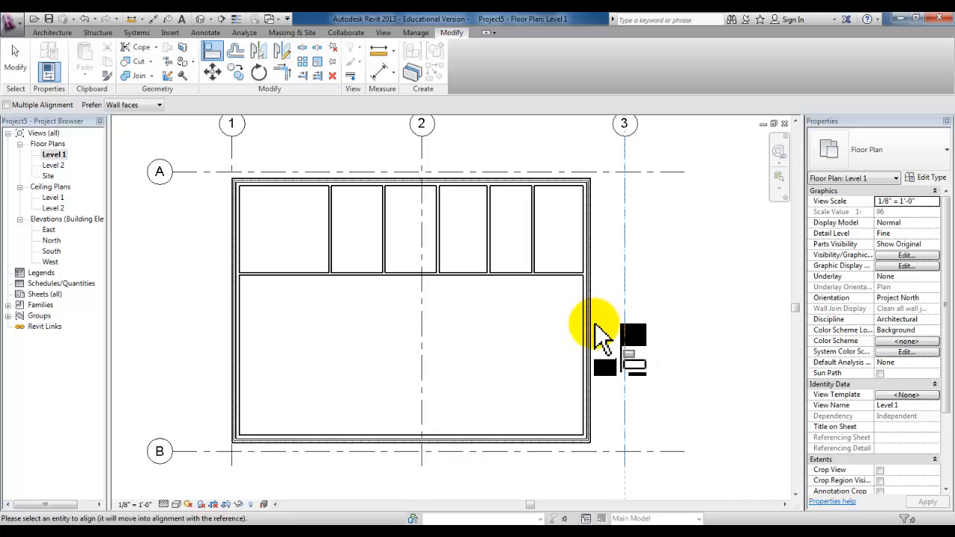
{"action": "left_click", "coordinate": [595, 328]}
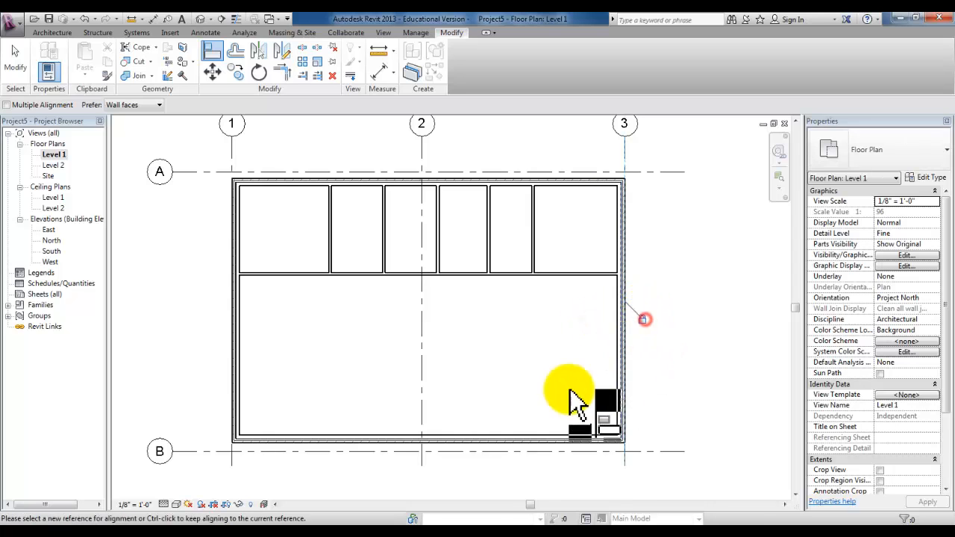
{"action": "left_click", "coordinate": [491, 451]}
{"action": "left_click", "coordinate": [491, 445]}
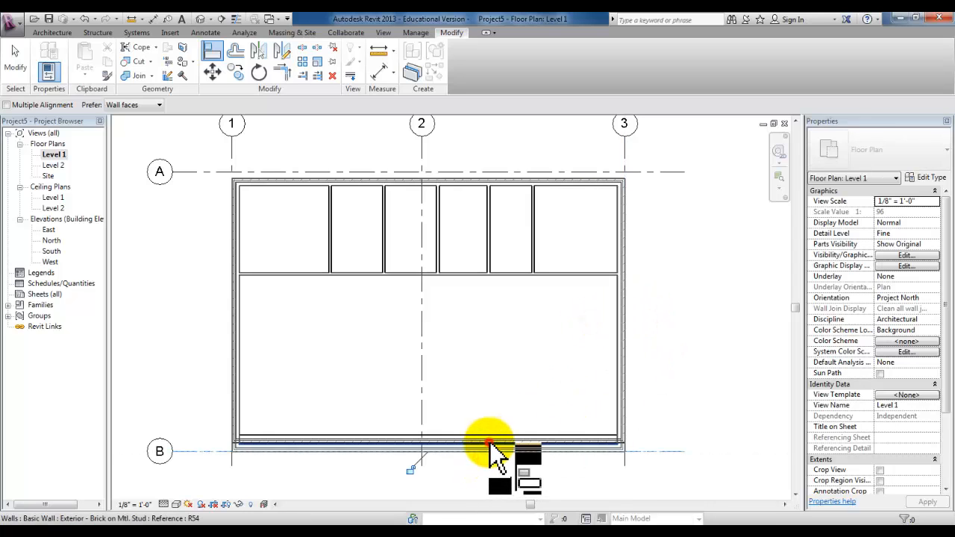
{"action": "left_click", "coordinate": [481, 172]}
{"action": "left_click", "coordinate": [480, 177]}
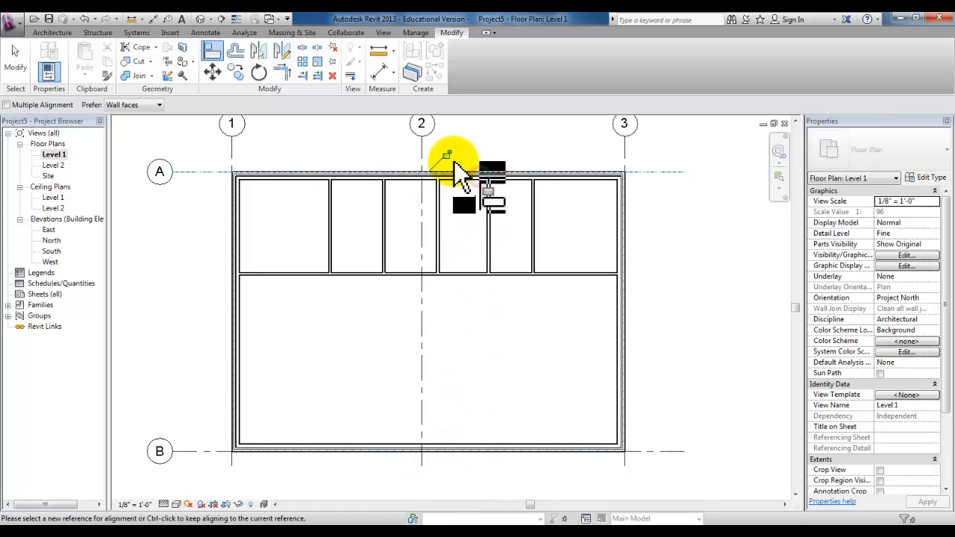
{"action": "scroll", "coordinate": [380, 224], "scroll_direction": "down", "scroll_amount": 2}
{"action": "middle_click_drag", "start_coordinate": [395, 266], "coordinate": [377, 299]}
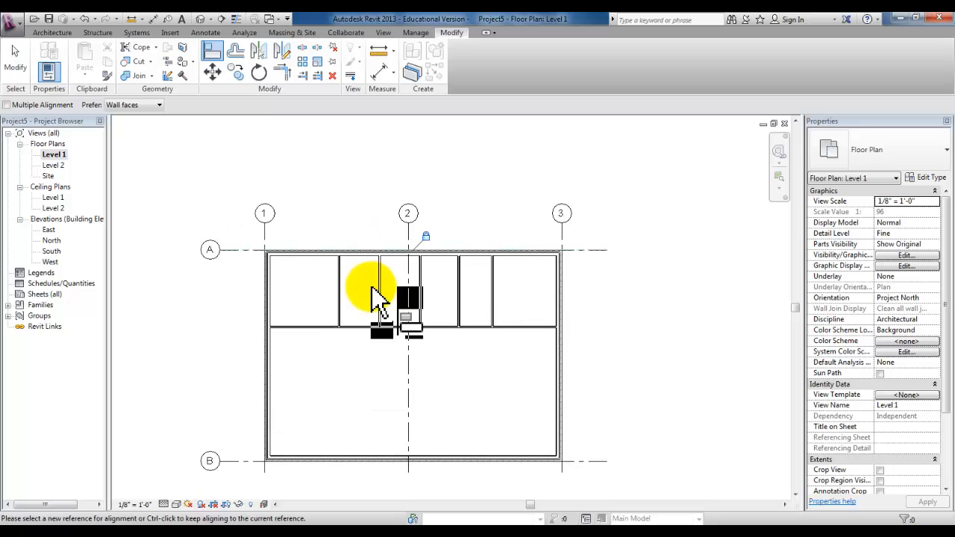
{"action": "right_click", "coordinate": [468, 191]}
{"action": "left_click", "coordinate": [479, 195]}
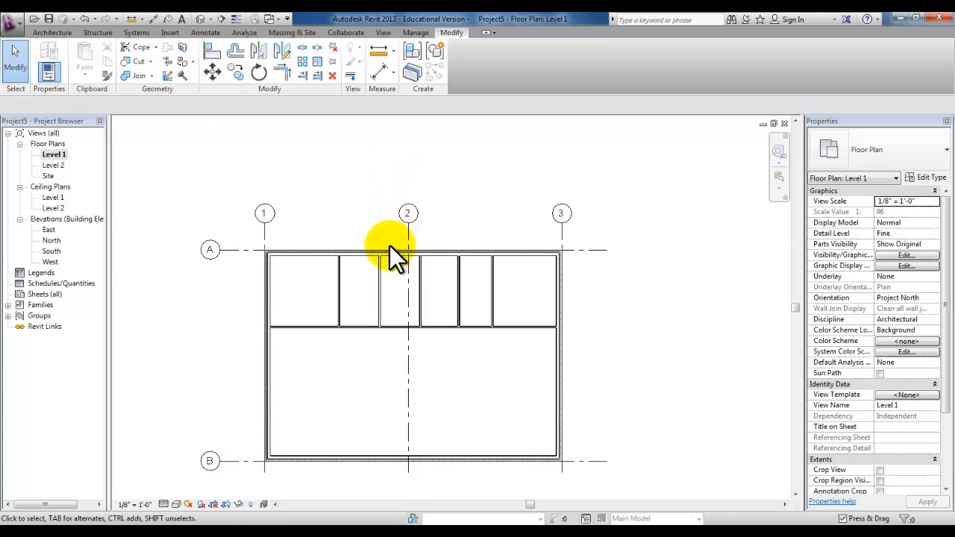
- Place an aligned dimension string across grids 1, 2 and 3, just above the upper exterior wall
{"action": "left_click", "coordinate": [201, 30]}
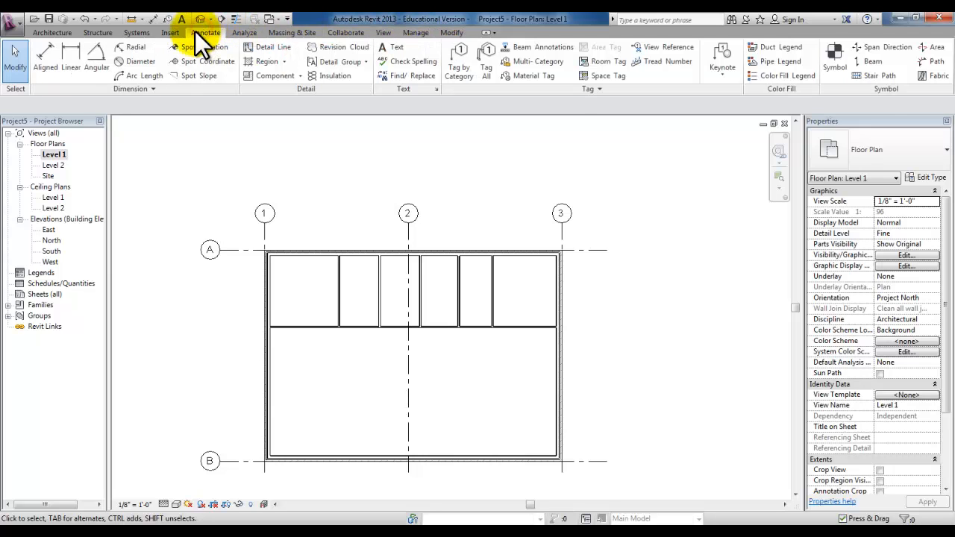
{"action": "left_click", "coordinate": [43, 59]}
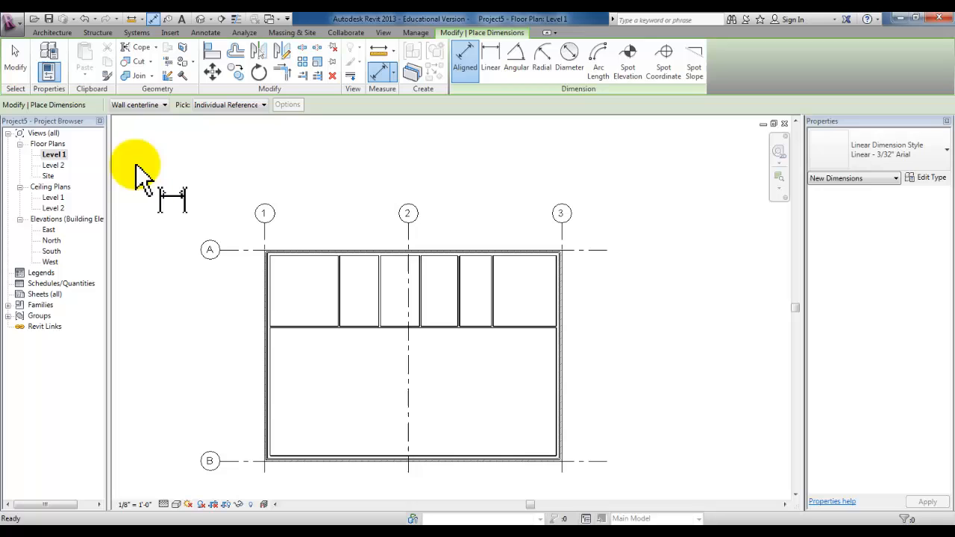
{"action": "left_click", "coordinate": [265, 240]}
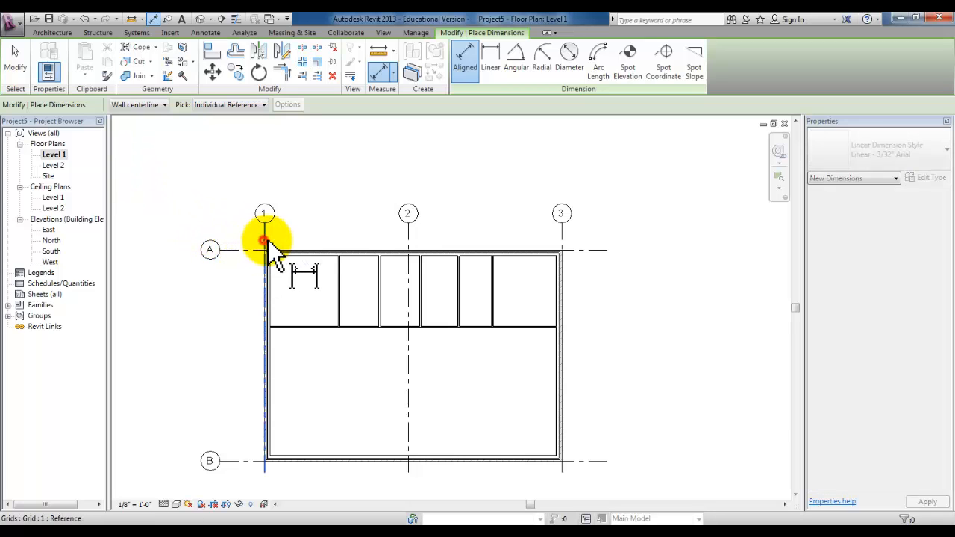
{"action": "left_click", "coordinate": [408, 240]}
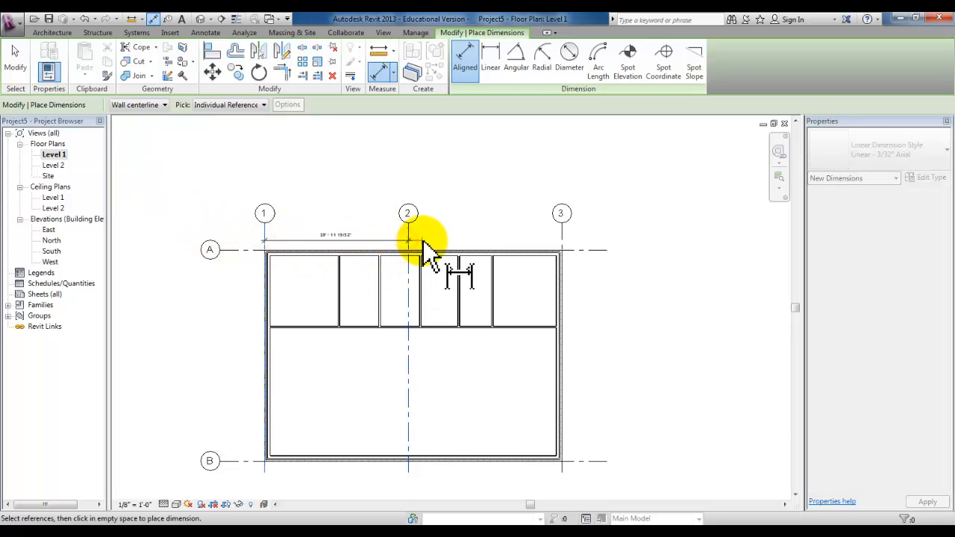
{"action": "left_click", "coordinate": [561, 240]}
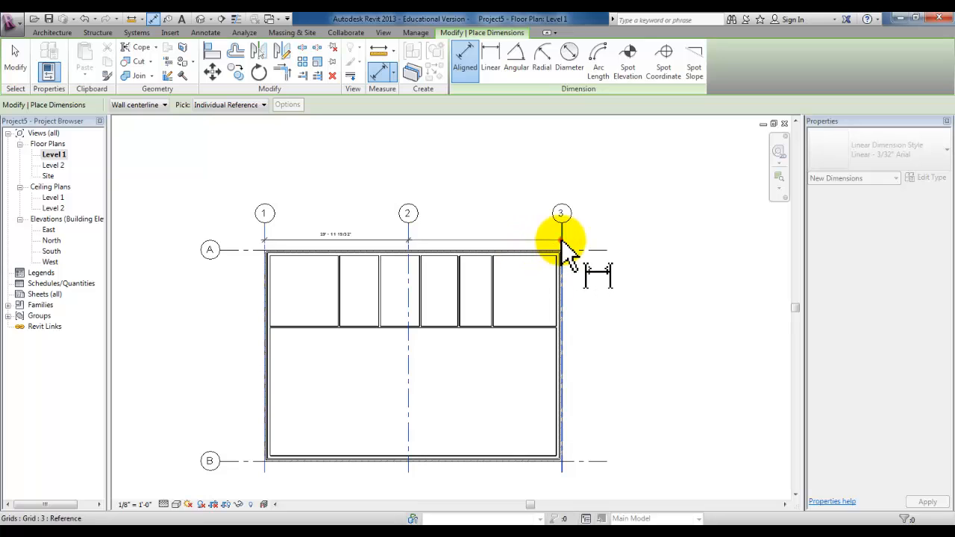
{"action": "left_click", "coordinate": [516, 243]}
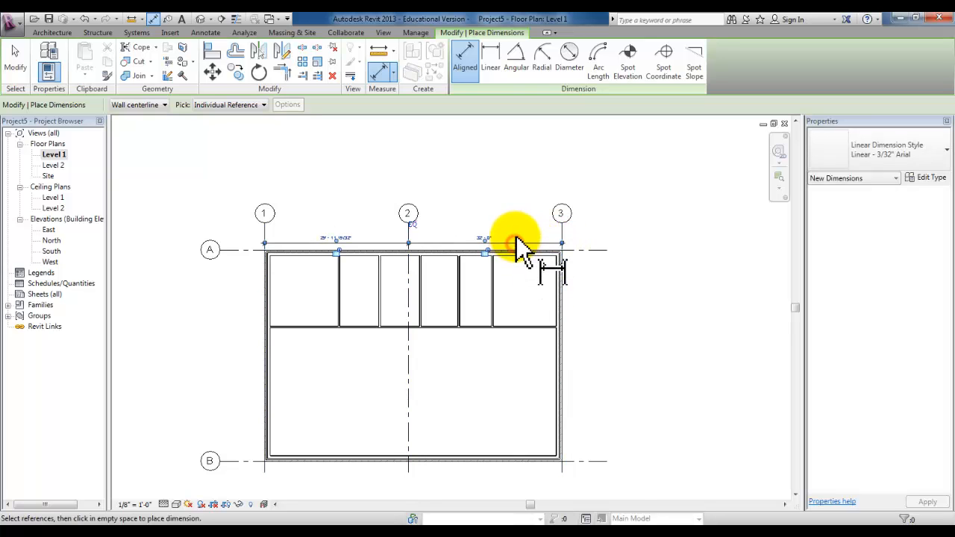
- Apply the equality constraint to the grid dimension string so that grid 2 is centred between grids 1 and 3
{"action": "scroll", "coordinate": [418, 237], "scroll_direction": "up", "scroll_amount": 2}
{"action": "left_click", "coordinate": [412, 225]}
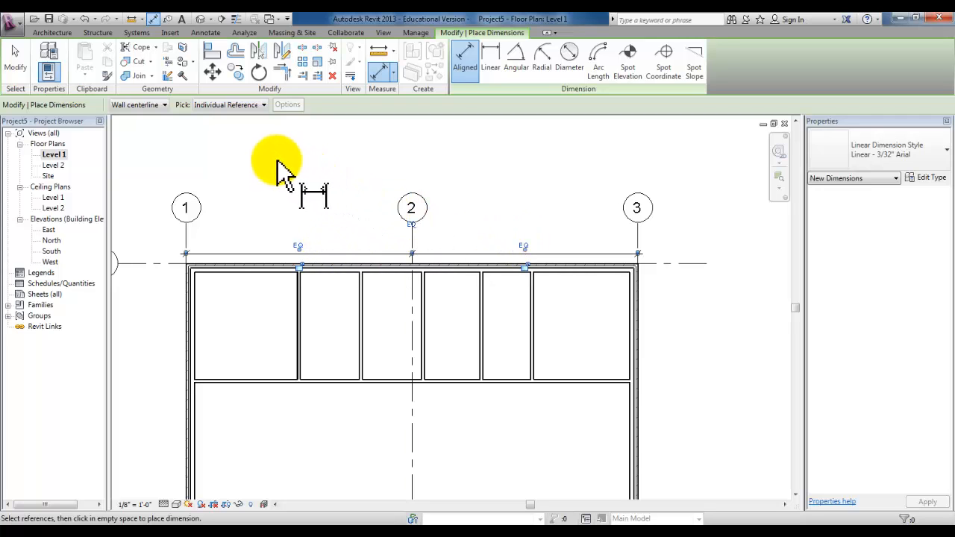
{"action": "key", "text": "Escape"}
{"action": "key", "text": "Escape"}
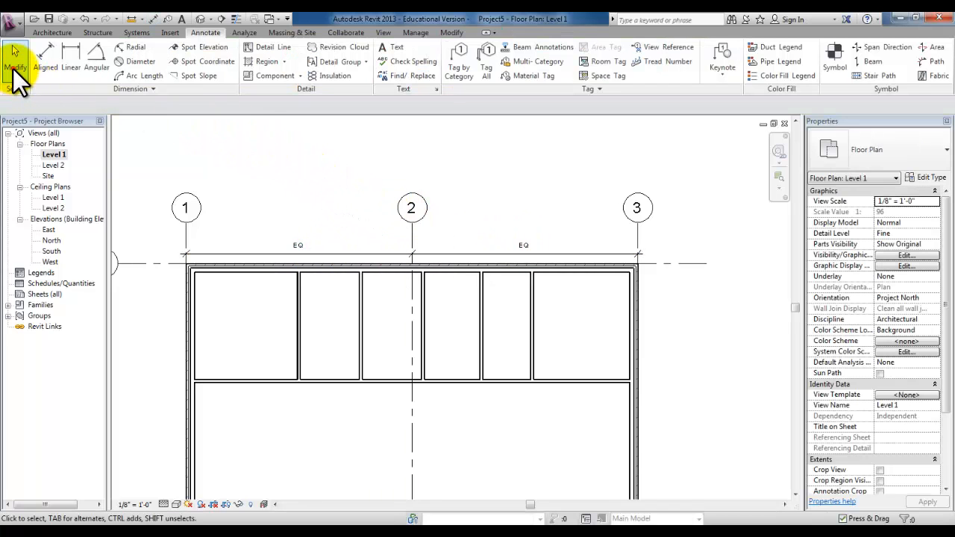
{"action": "left_click", "coordinate": [15, 65]}
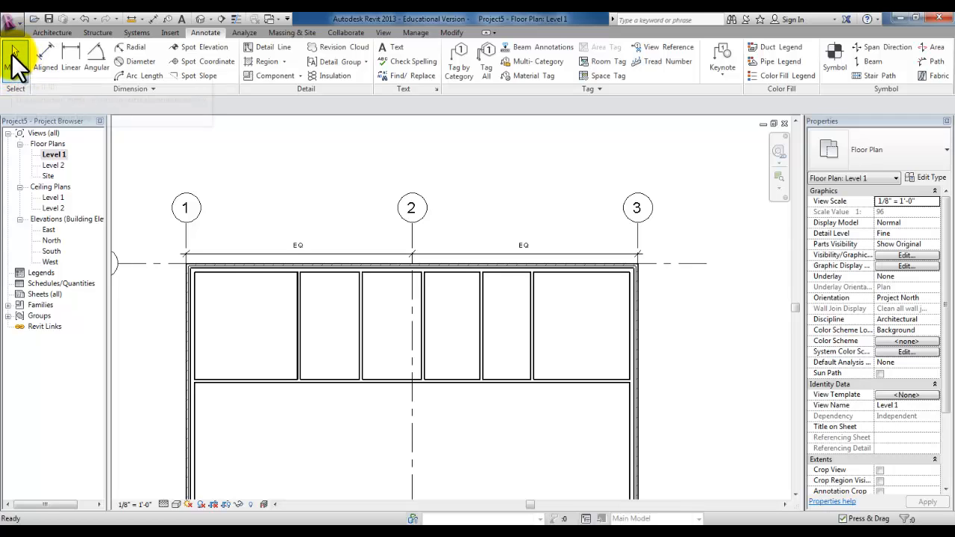
{"action": "left_click", "coordinate": [12, 63]}
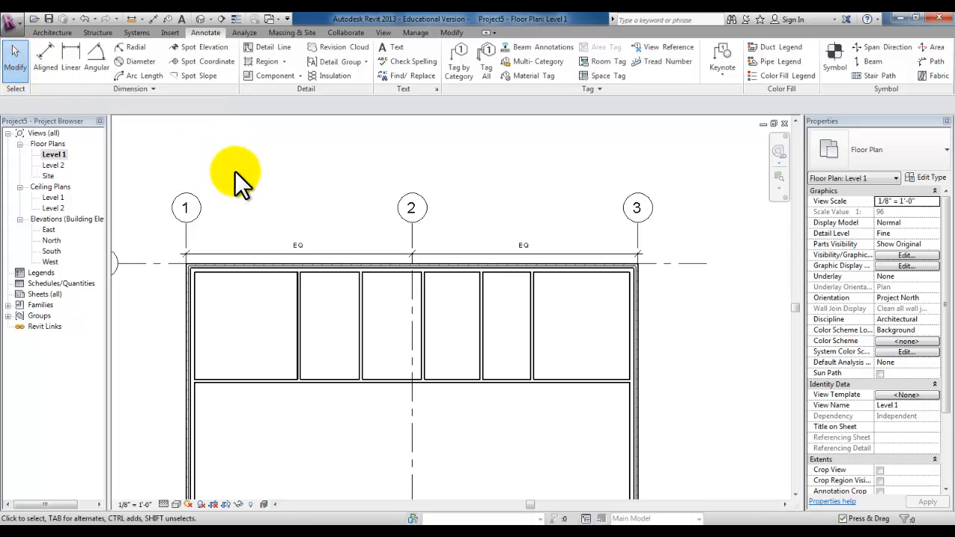
{"action": "right_click", "coordinate": [238, 166]}
{"action": "left_click", "coordinate": [282, 167]}
{"action": "right_click", "coordinate": [240, 168]}
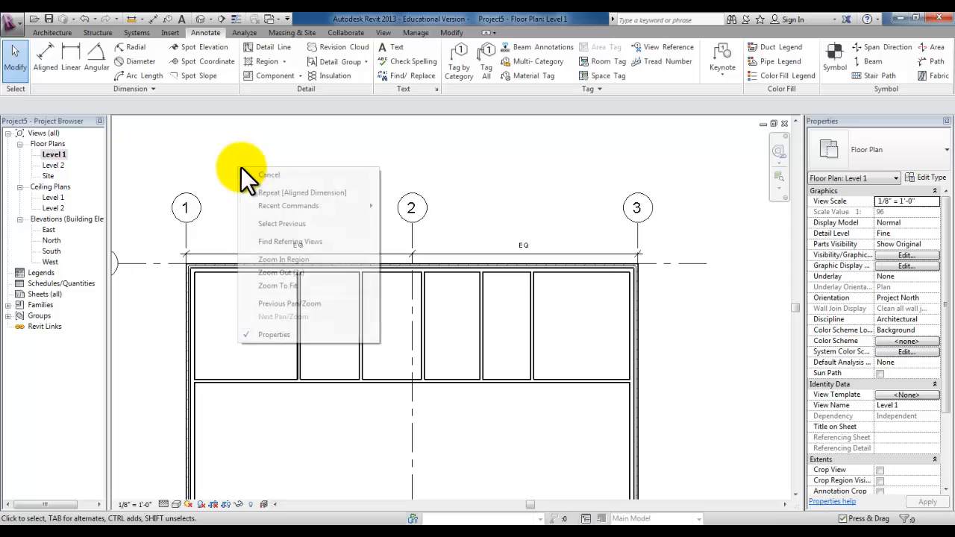
{"action": "left_click", "coordinate": [270, 171]}
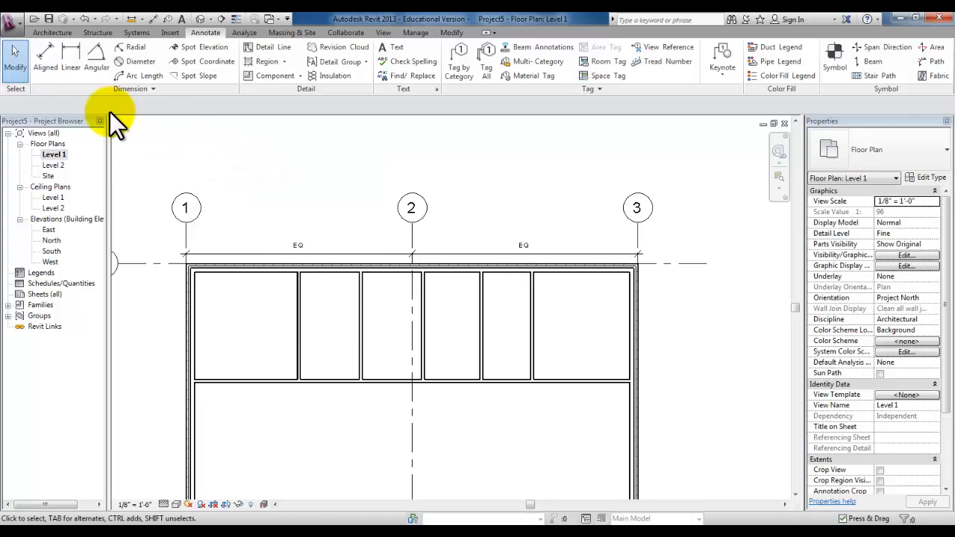
- Place an overall aligned dimension from grid 1 to grid 3, just above the equality dimension string
{"action": "left_click", "coordinate": [41, 52]}
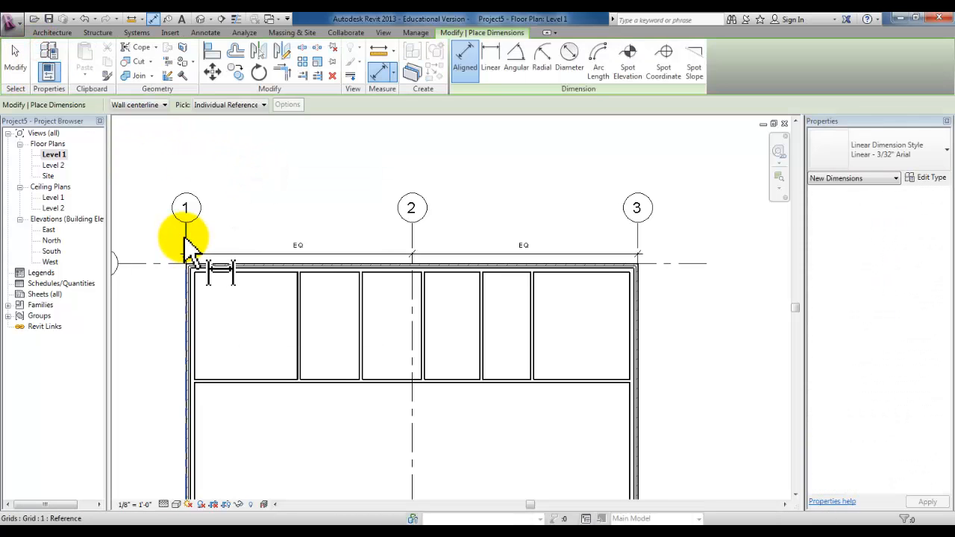
{"action": "left_click", "coordinate": [183, 238]}
{"action": "left_click", "coordinate": [410, 242]}
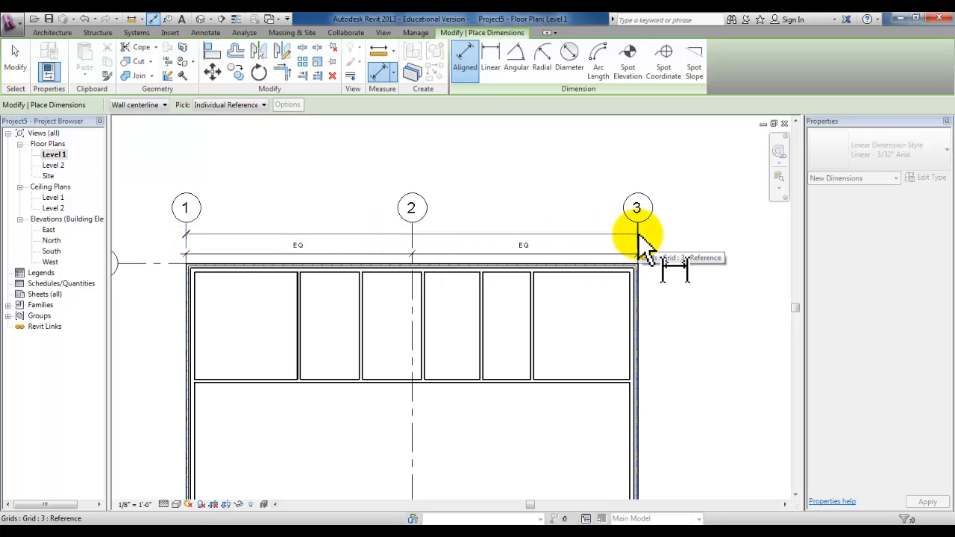
{"action": "left_click", "coordinate": [638, 238]}
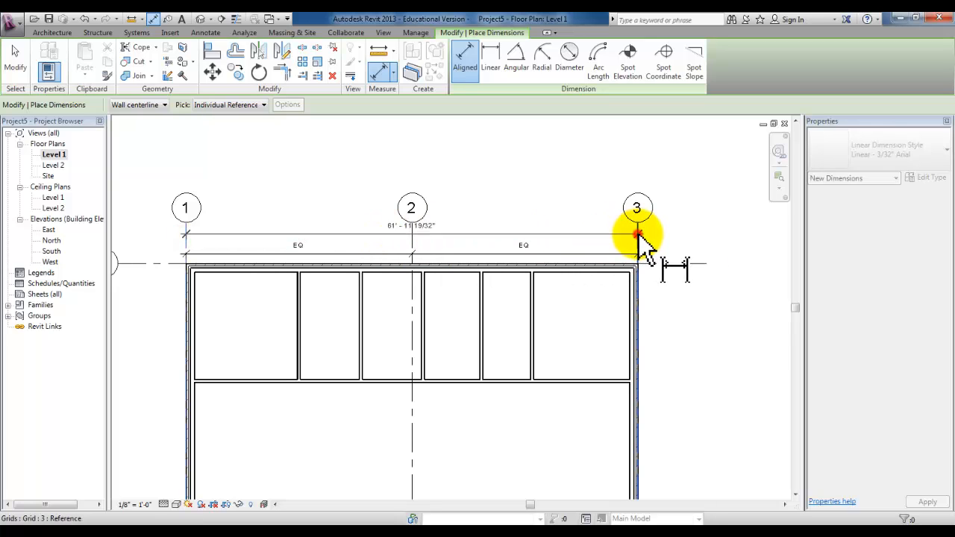
{"action": "left_click", "coordinate": [213, 241]}
{"action": "key", "text": "Escape"}
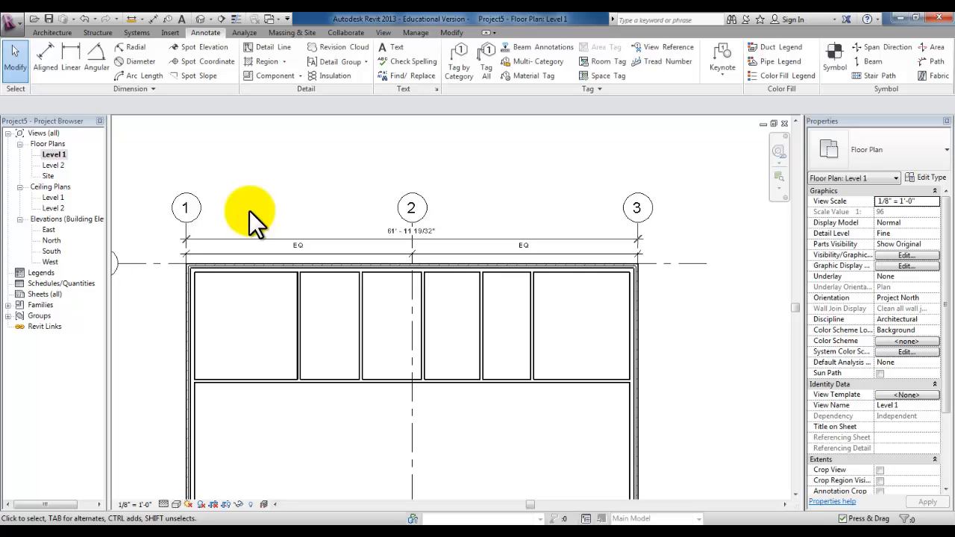
- Move grid 3 by setting its overall distance from grid 1 to 101'-0"
{"action": "left_click", "coordinate": [638, 229]}
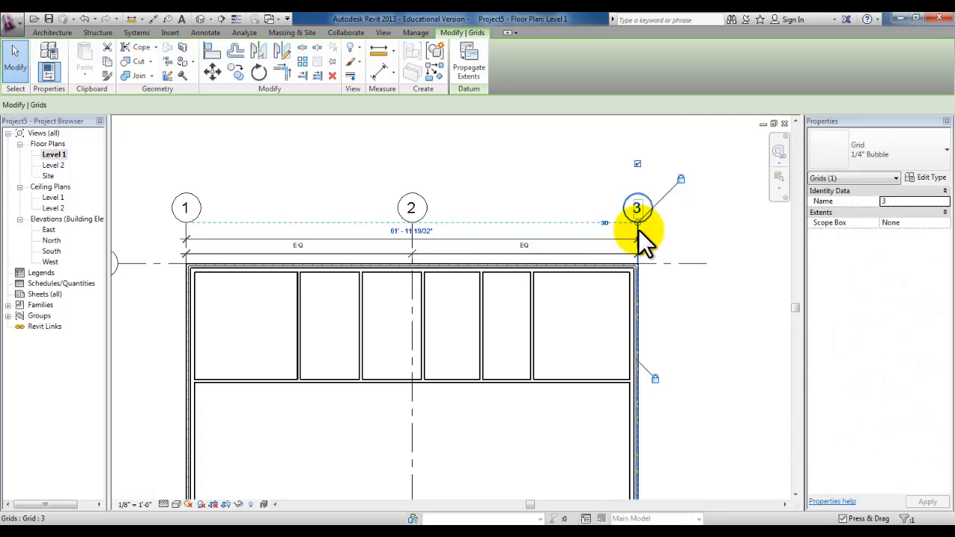
{"action": "left_click", "coordinate": [431, 231]}
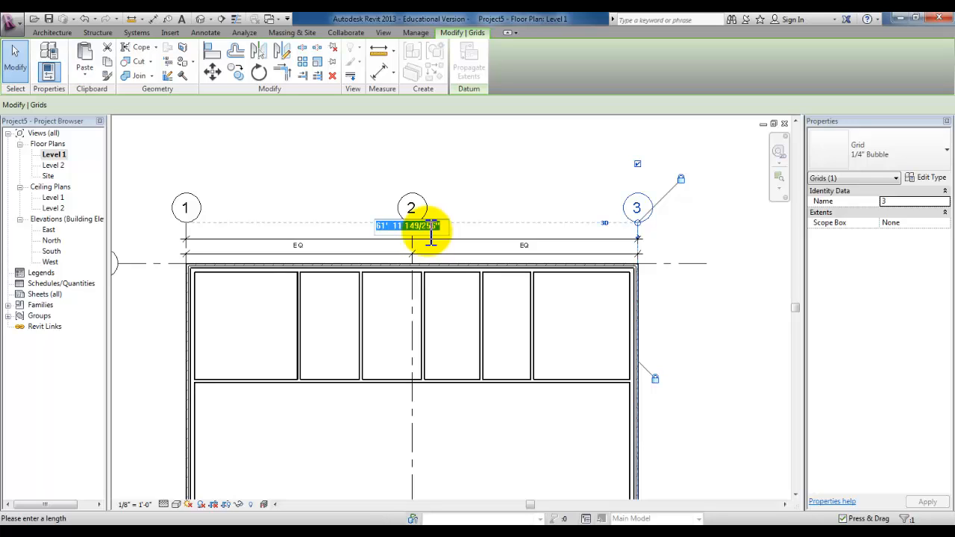
{"action": "type", "text": "1"}
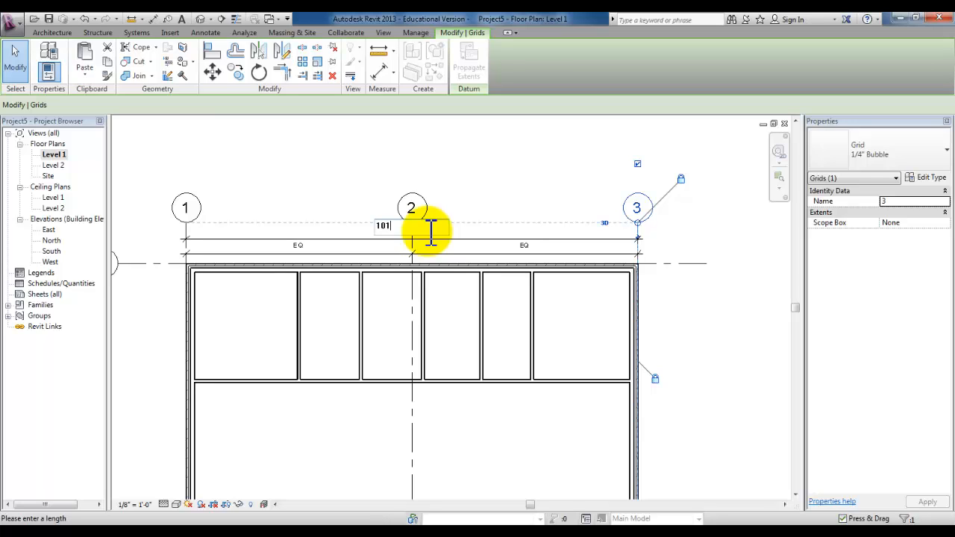
{"action": "type", "text": "01"}
{"action": "key", "text": "Return"}
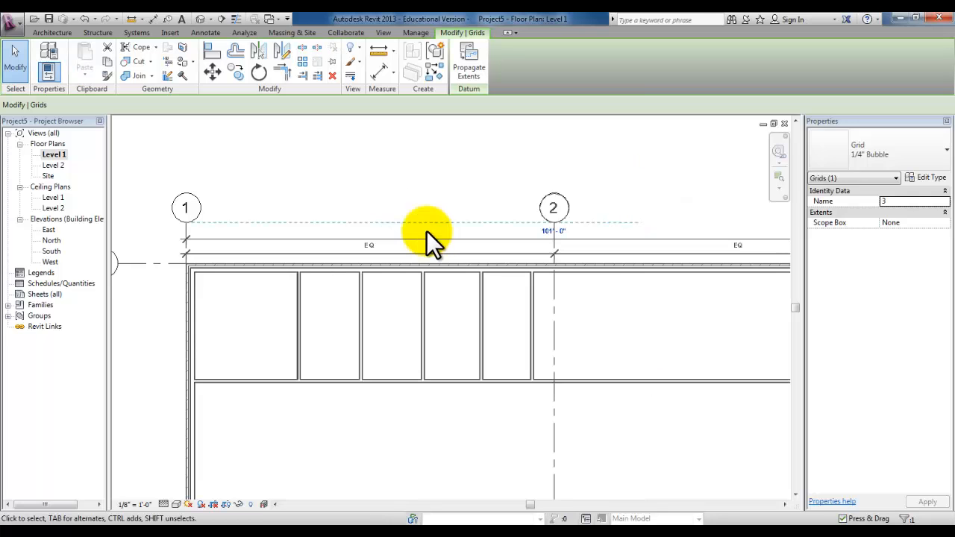
{"action": "scroll", "coordinate": [438, 246], "scroll_direction": "down", "scroll_amount": 3}
{"action": "middle_click_drag", "start_coordinate": [571, 273], "coordinate": [484, 267]}
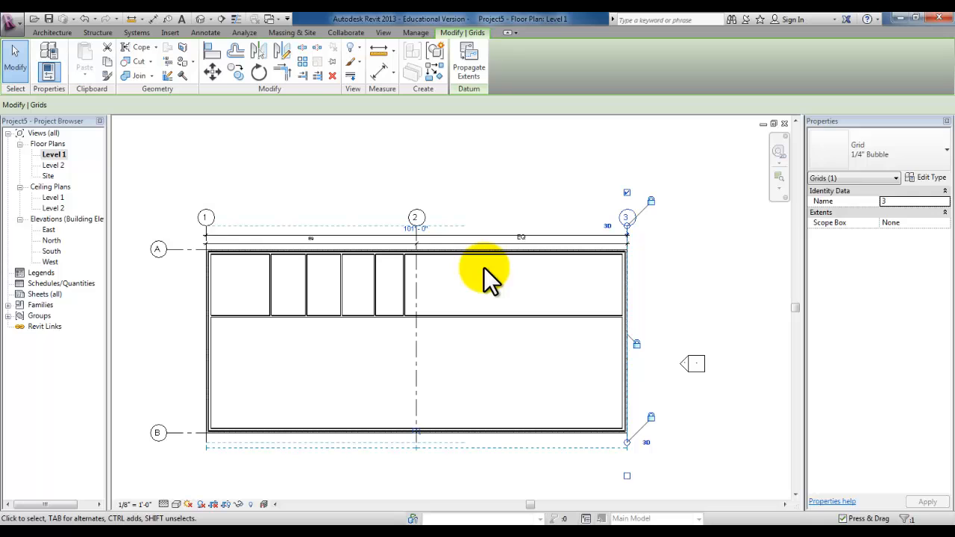
{"action": "left_click", "coordinate": [175, 342]}
- Place an aligned dimension between grids B and A, just outside the left exterior wall
{"action": "scroll", "coordinate": [175, 343], "scroll_direction": "down", "scroll_amount": 2}
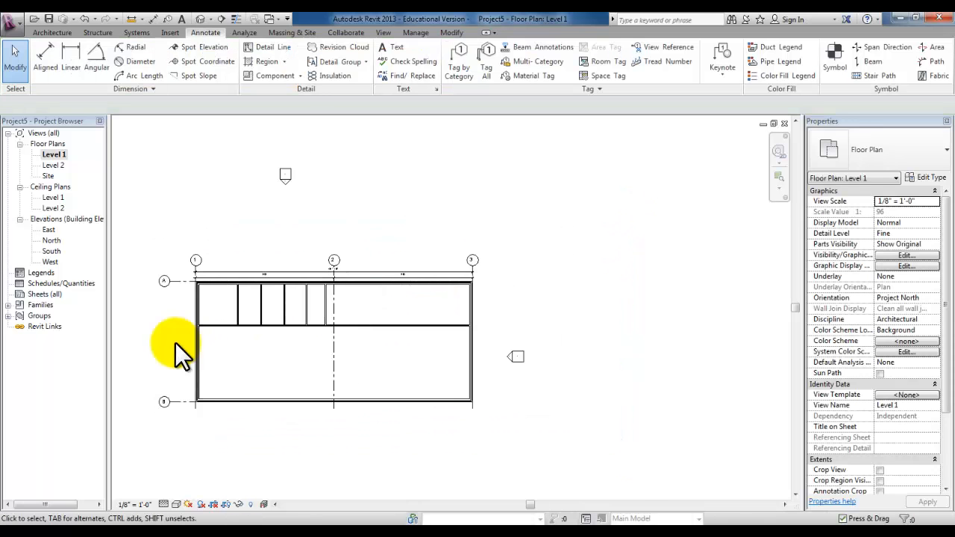
{"action": "middle_click_drag", "start_coordinate": [175, 343], "coordinate": [267, 352]}
{"action": "scroll", "coordinate": [231, 336], "scroll_direction": "up", "scroll_amount": 1}
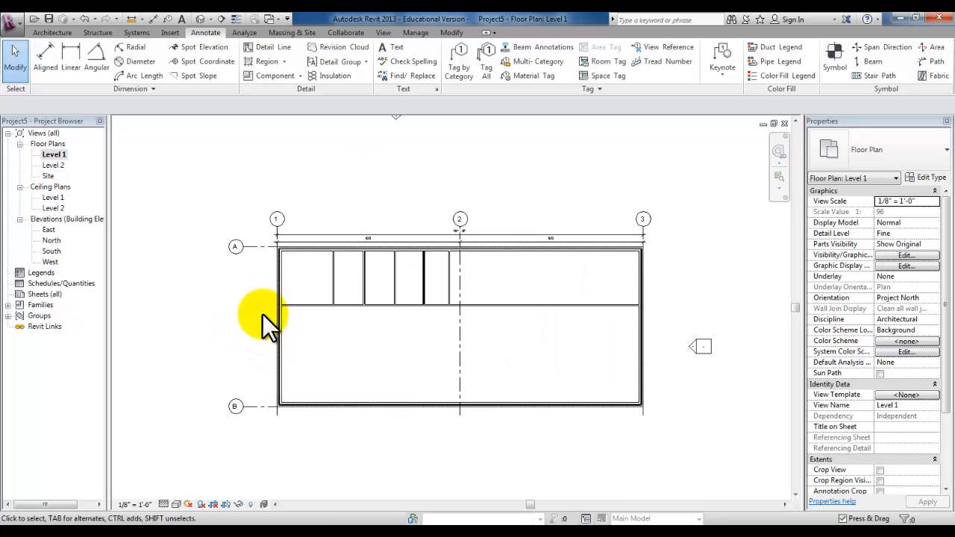
{"action": "middle_click_drag", "start_coordinate": [262, 313], "coordinate": [248, 312]}
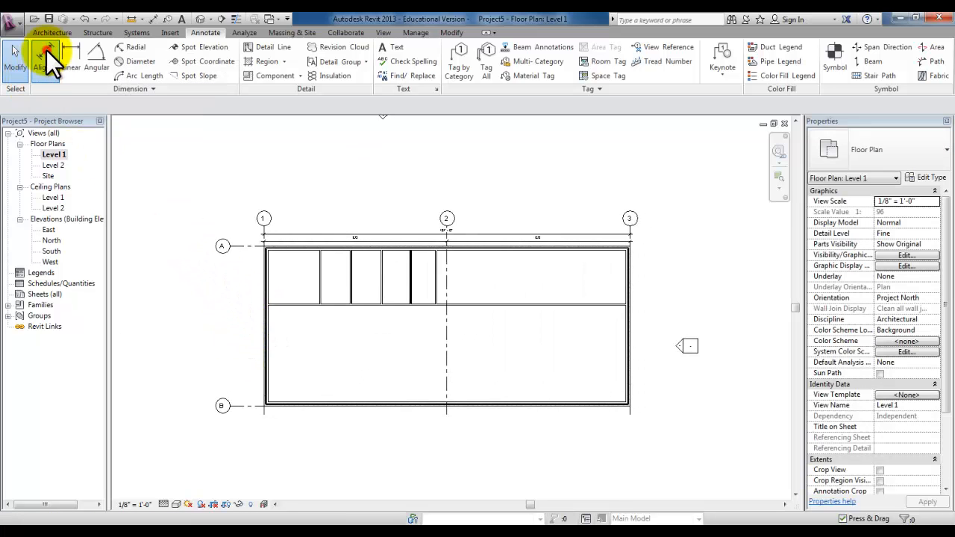
{"action": "left_click", "coordinate": [46, 50]}
{"action": "left_click", "coordinate": [249, 406]}
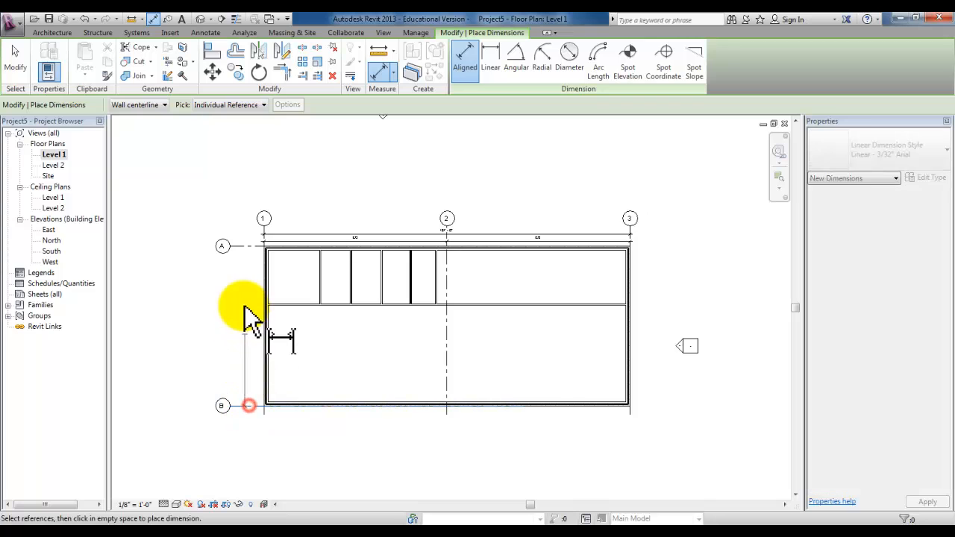
{"action": "left_click", "coordinate": [250, 246]}
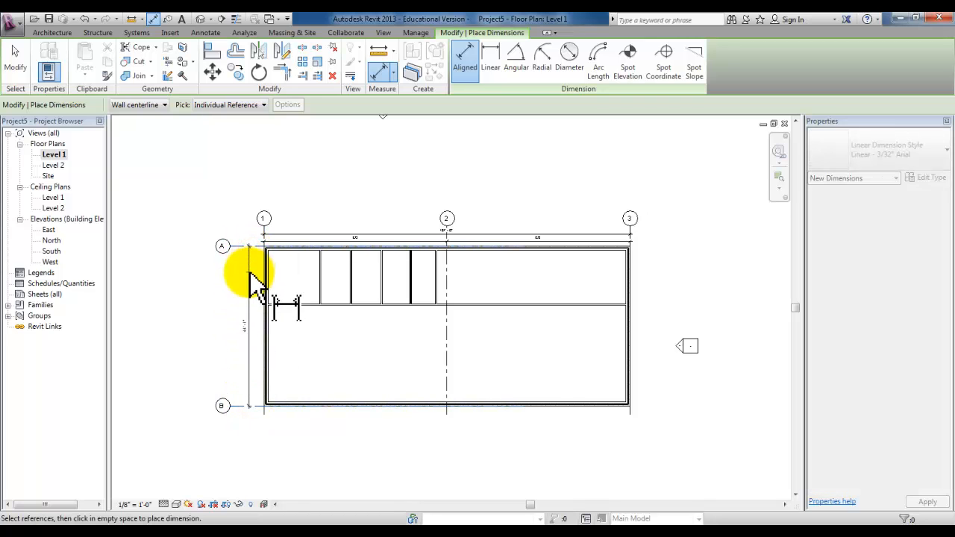
{"action": "left_click", "coordinate": [250, 272]}
{"action": "key", "text": "Escape"}
{"action": "key", "text": "Escape"}
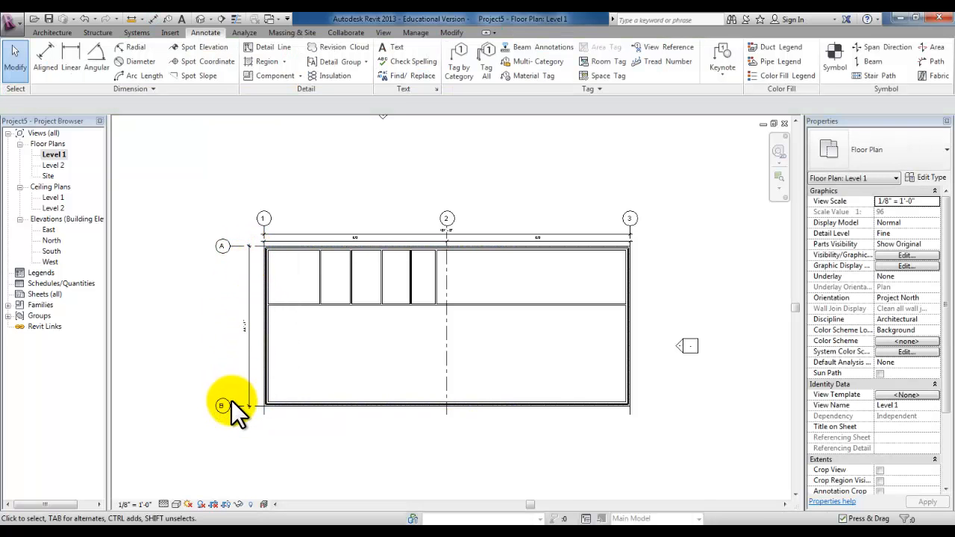
- Move grid B by setting its distance from grid A to 68'
{"action": "left_click", "coordinate": [233, 405]}
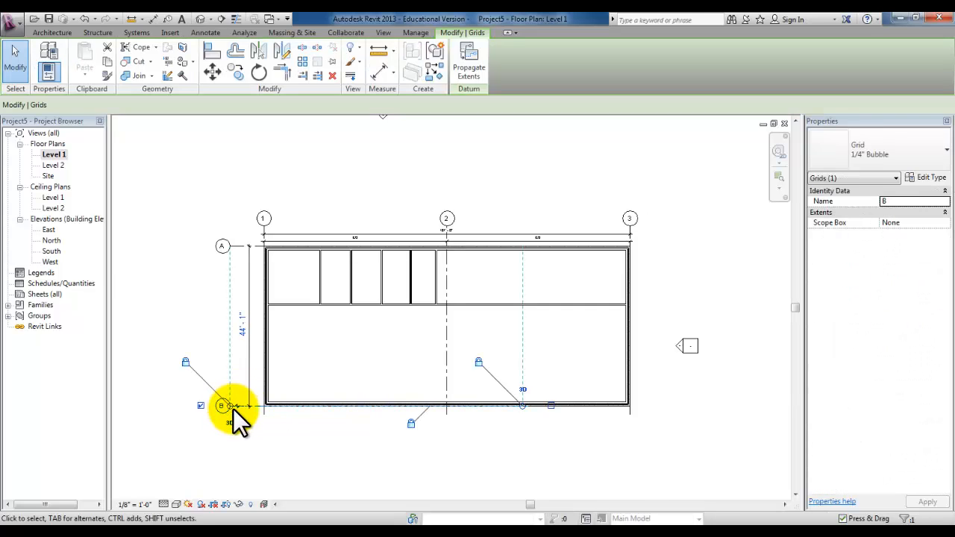
{"action": "left_click", "coordinate": [239, 332]}
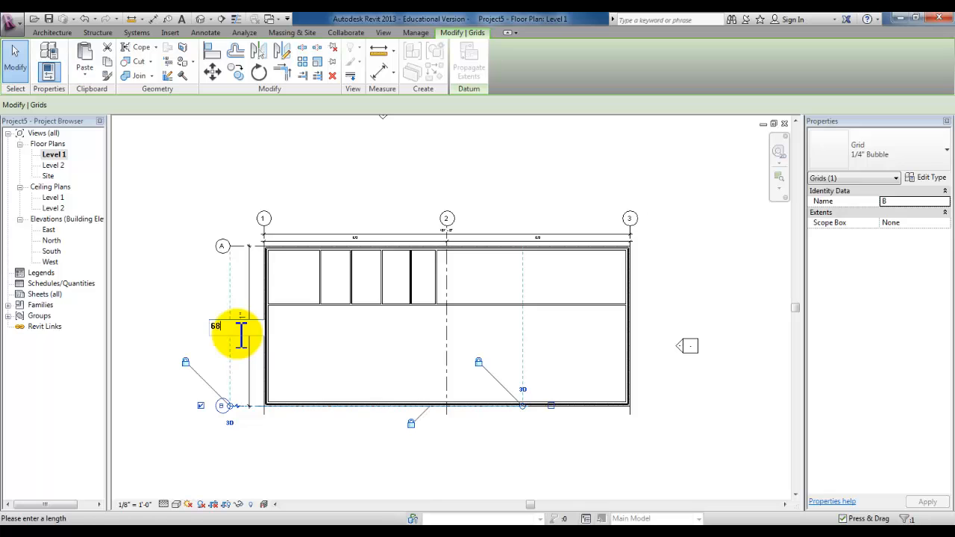
{"action": "type", "text": "68"}
{"action": "key", "text": "Return"}
- Move the long horizontal interior partition by setting its distance from the upper exterior wall to 22'
{"action": "left_click", "coordinate": [550, 275]}
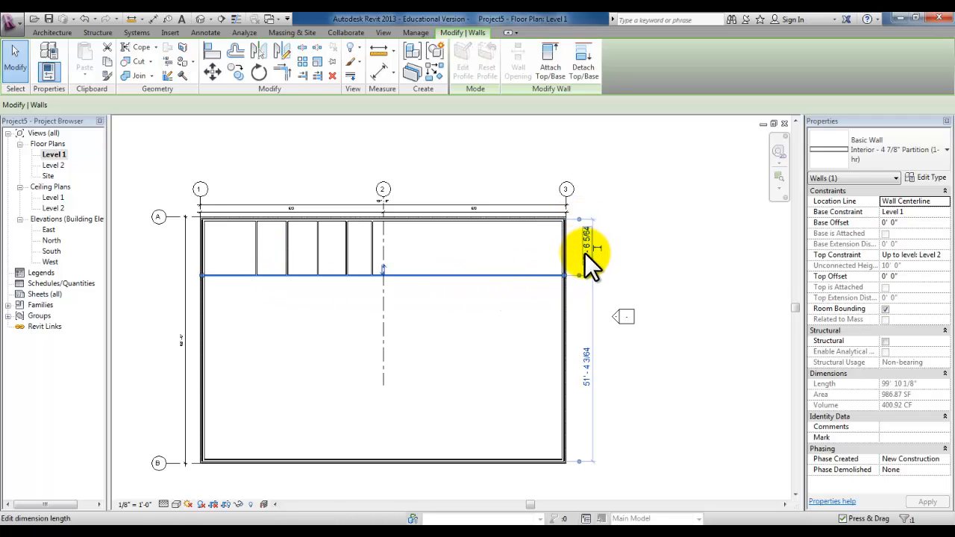
{"action": "scroll", "coordinate": [585, 248], "scroll_direction": "up", "scroll_amount": 5}
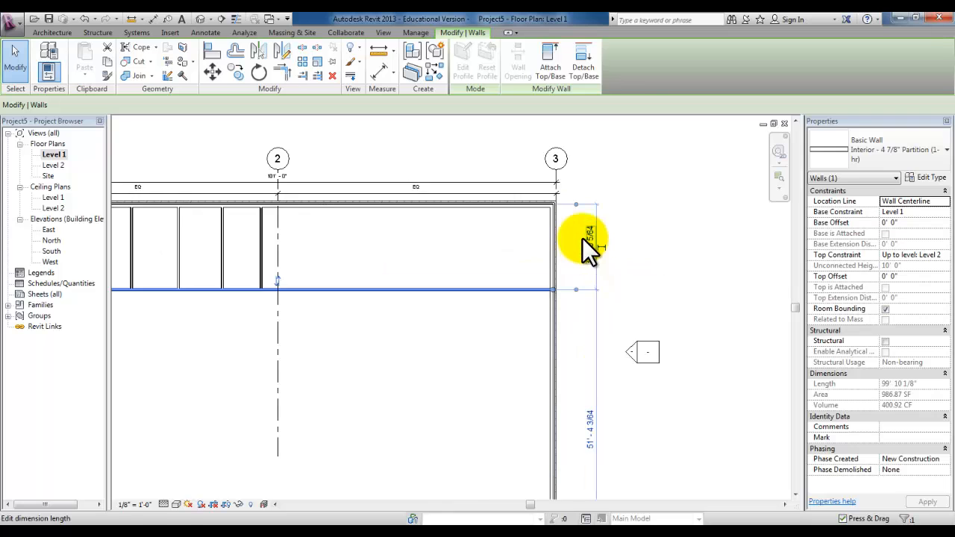
{"action": "scroll", "coordinate": [572, 202], "scroll_direction": "up", "scroll_amount": 3}
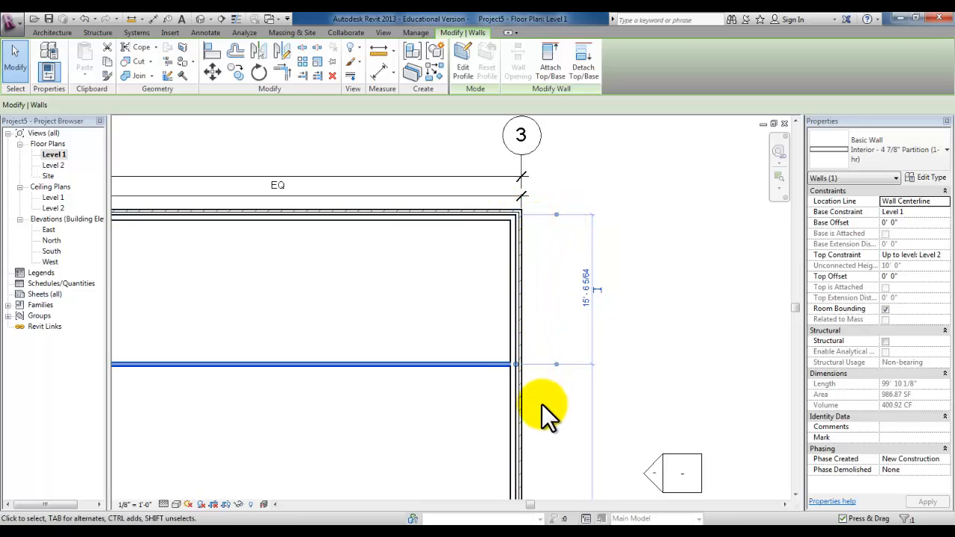
{"action": "left_click_drag", "start_coordinate": [557, 215], "coordinate": [558, 212]}
{"action": "left_click", "coordinate": [557, 220]}
{"action": "left_click", "coordinate": [559, 206]}
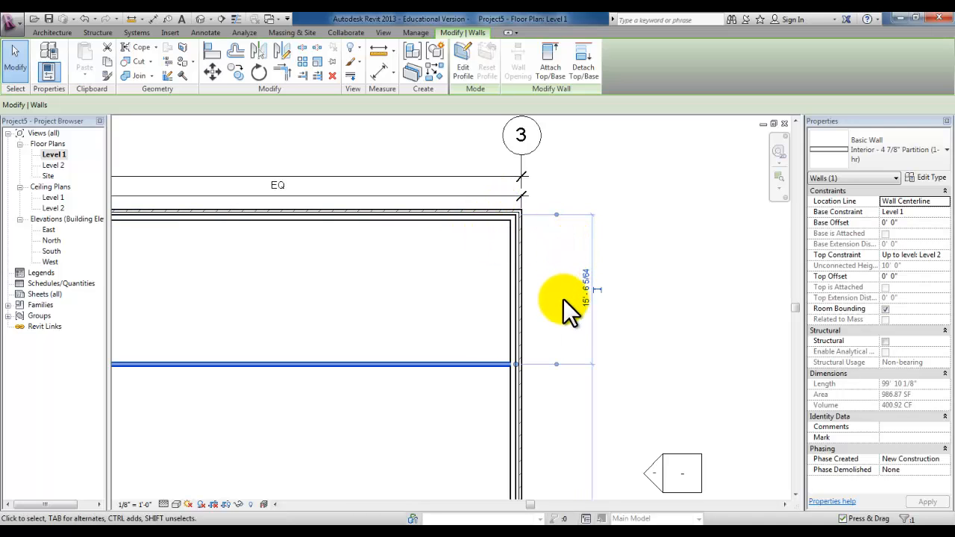
{"action": "left_click", "coordinate": [585, 295]}
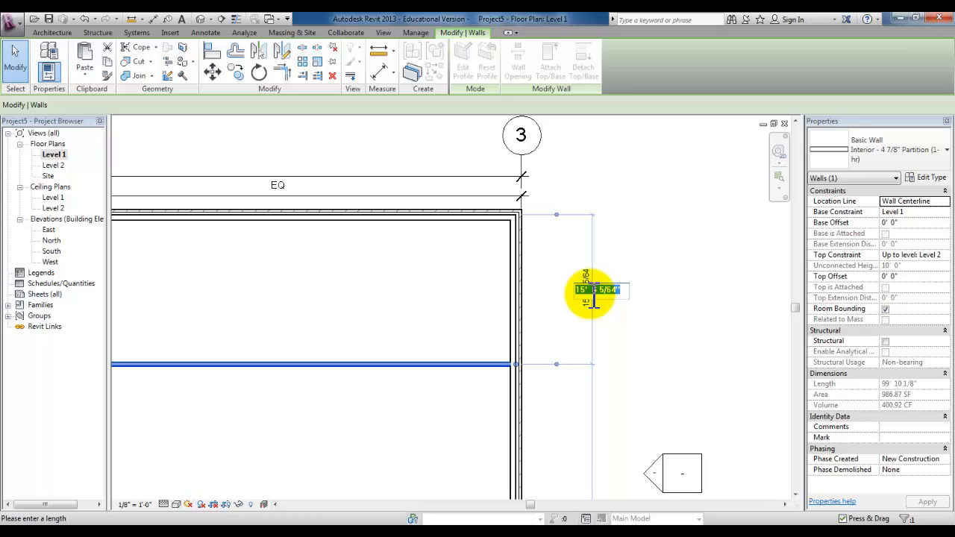
{"action": "type", "text": "2"}
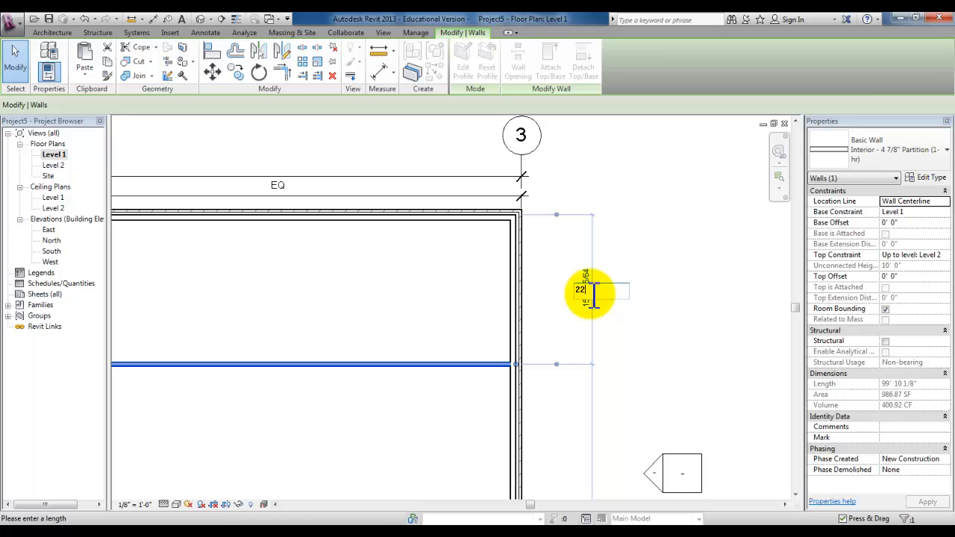
{"action": "type", "text": "2"}
{"action": "key", "text": "Return"}
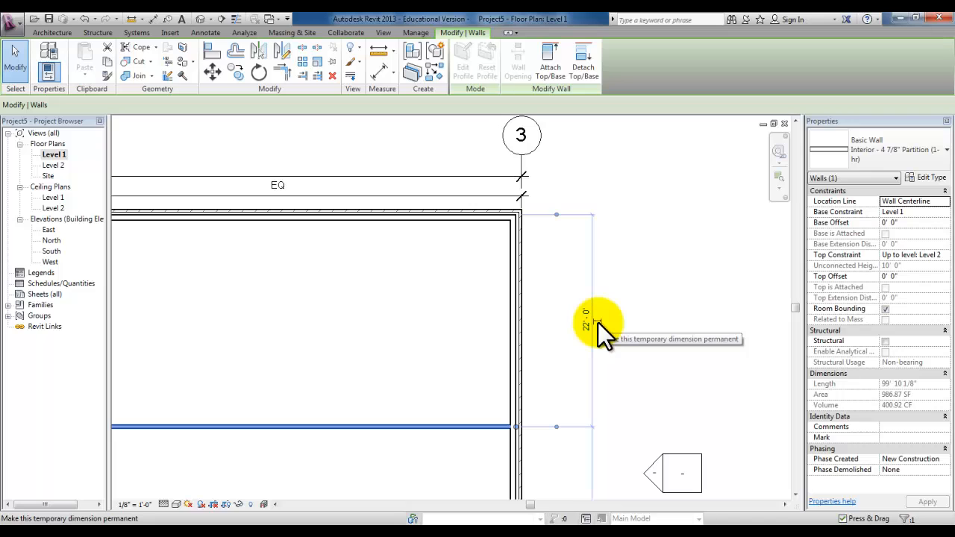
- Make the temporary dimension between the horizontal partition and the upper exterior wall permanent
{"action": "scroll", "coordinate": [598, 322], "scroll_direction": "up", "scroll_amount": 2}
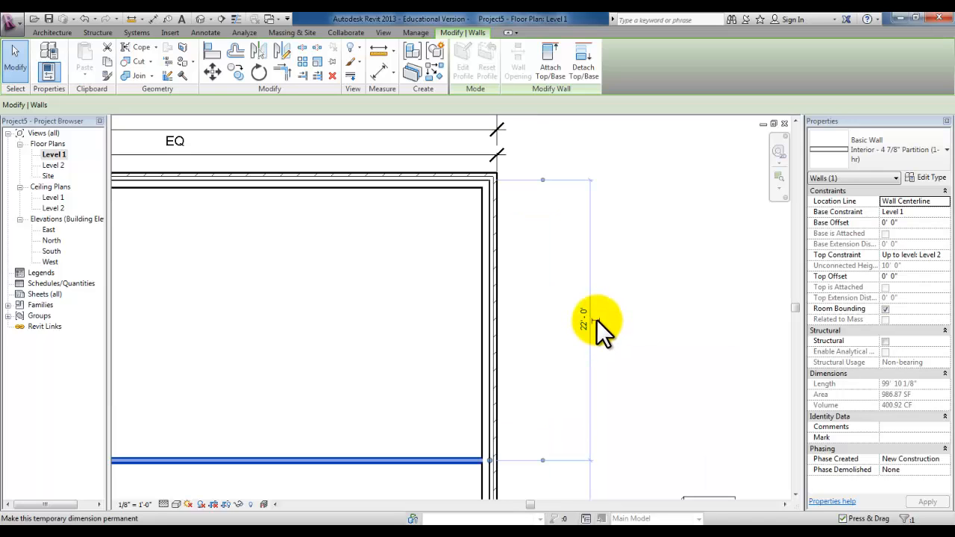
{"action": "left_click", "coordinate": [596, 319]}
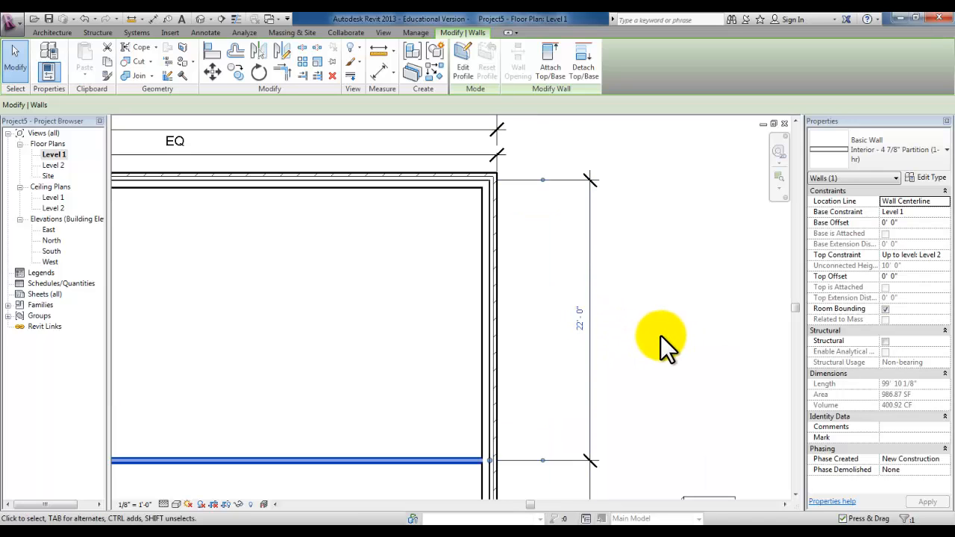
{"action": "scroll", "coordinate": [655, 337], "scroll_direction": "down", "scroll_amount": 1}
{"action": "scroll", "coordinate": [655, 340], "scroll_direction": "down", "scroll_amount": 1}
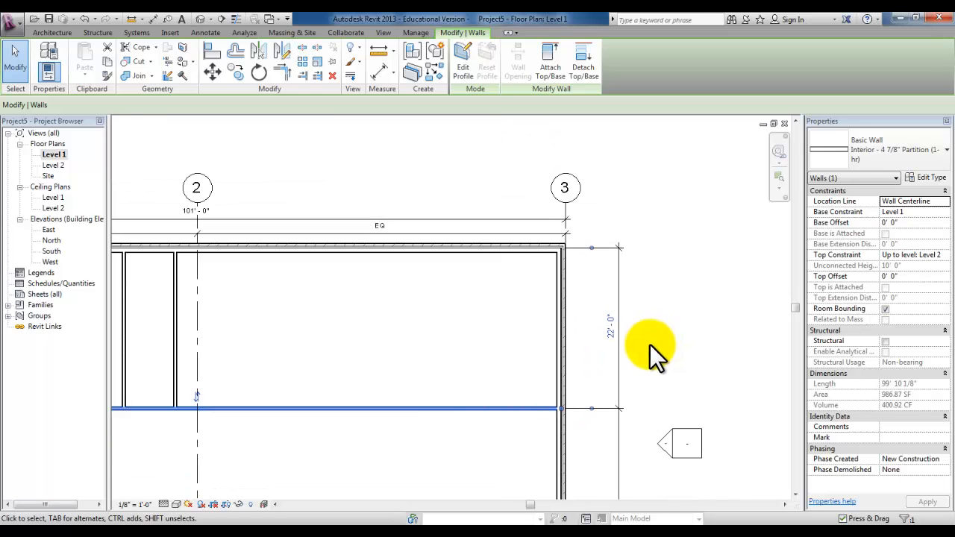
{"action": "left_click", "coordinate": [470, 348]}
{"action": "scroll", "coordinate": [470, 348], "scroll_direction": "down", "scroll_amount": 1}
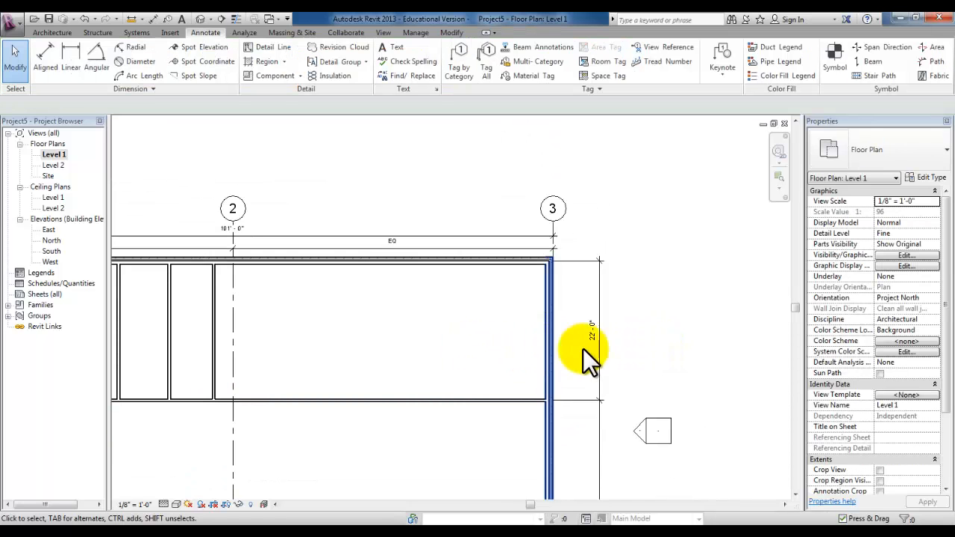
- Lock the 22'-0" dimension segment between the upper exterior wall and the horizontal partition
{"action": "left_click", "coordinate": [520, 398]}
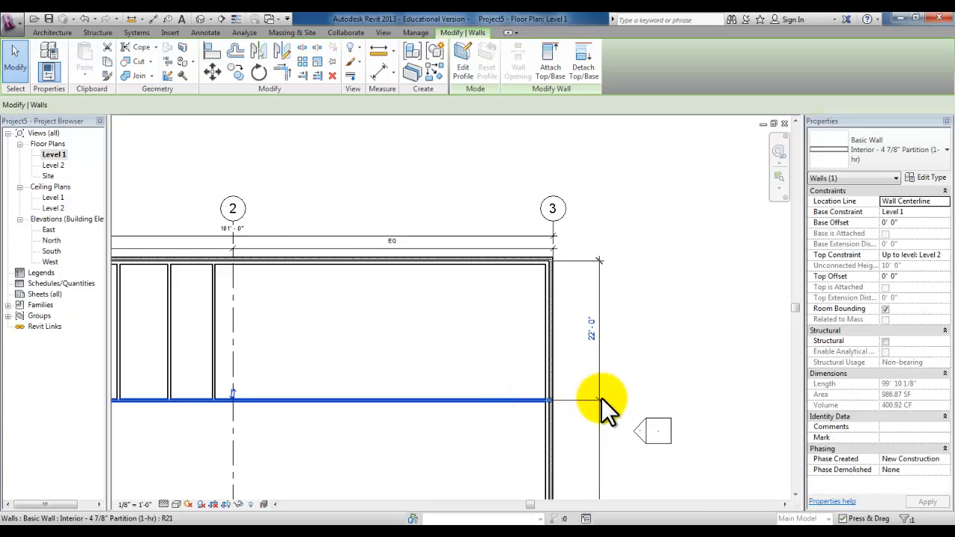
{"action": "left_click", "coordinate": [581, 398]}
{"action": "left_click", "coordinate": [614, 370]}
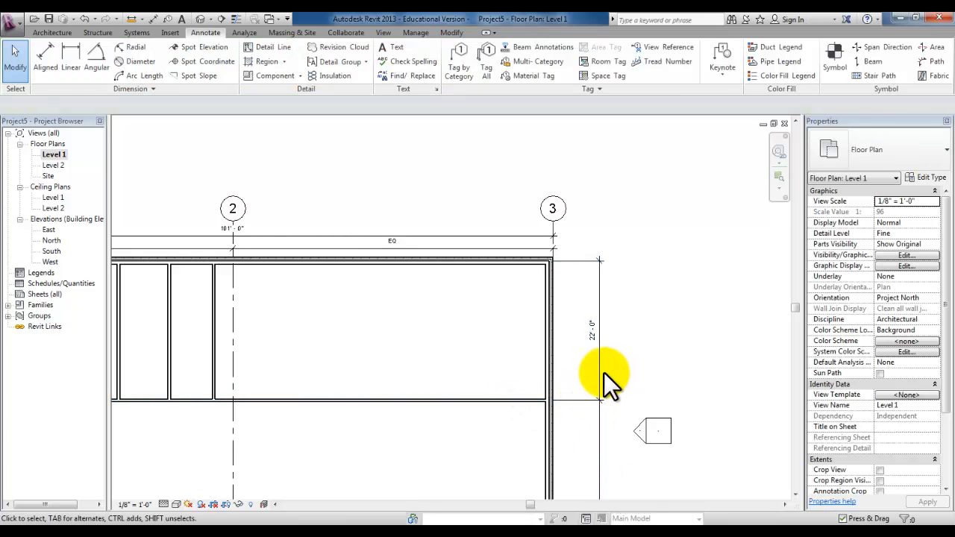
{"action": "left_click", "coordinate": [599, 373]}
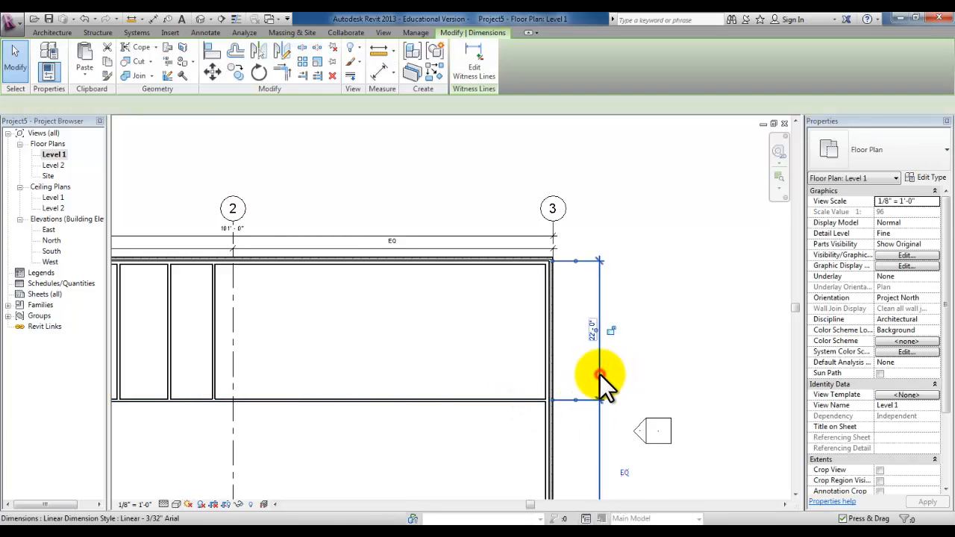
{"action": "left_click", "coordinate": [612, 331]}
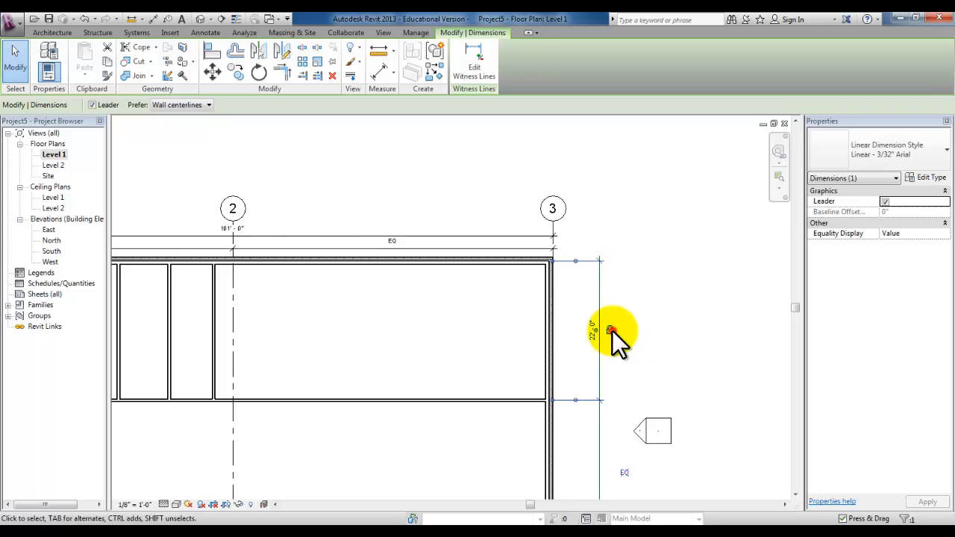
{"action": "left_click", "coordinate": [577, 354]}
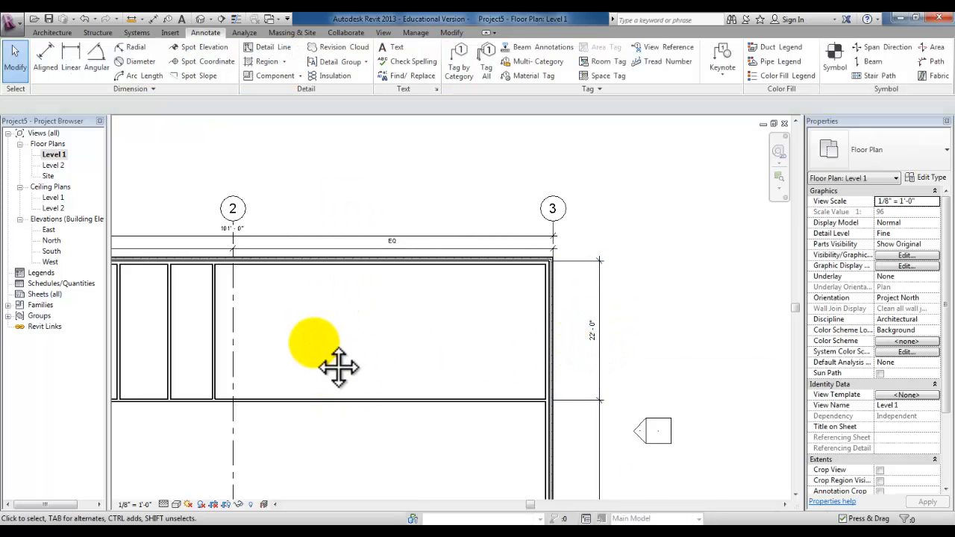
- Place an aligned dimension string across the upper rooms, from the left exterior wall through all five vertical partitions to the right exterior wall
{"action": "middle_click_drag", "start_coordinate": [338, 365], "coordinate": [451, 321]}
{"action": "middle_click_drag", "start_coordinate": [447, 322], "coordinate": [490, 347]}
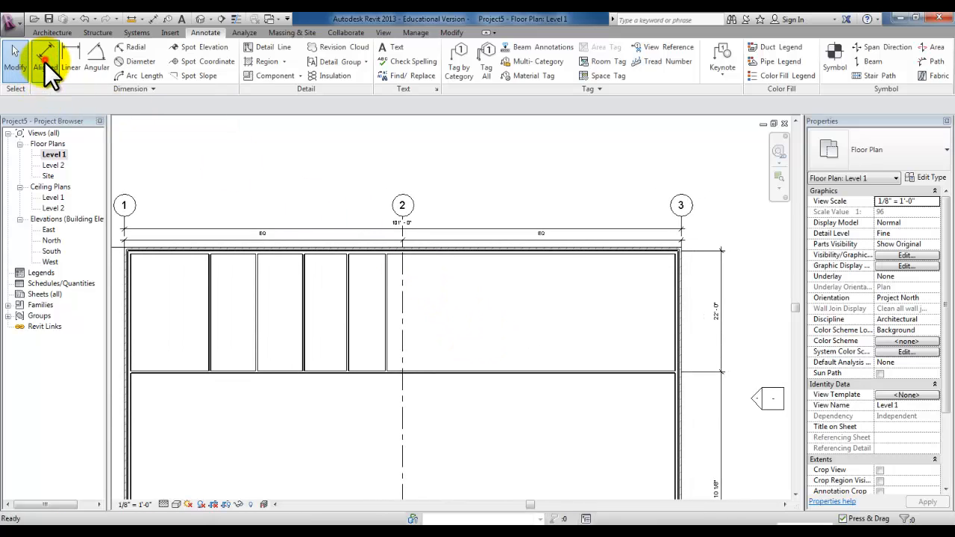
{"action": "left_click", "coordinate": [44, 61]}
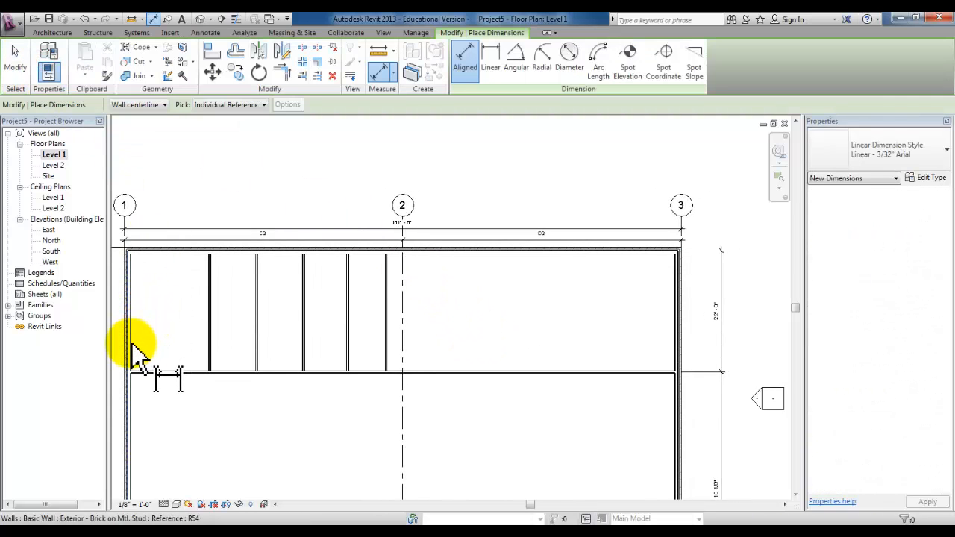
{"action": "scroll", "coordinate": [134, 346], "scroll_direction": "up", "scroll_amount": 2}
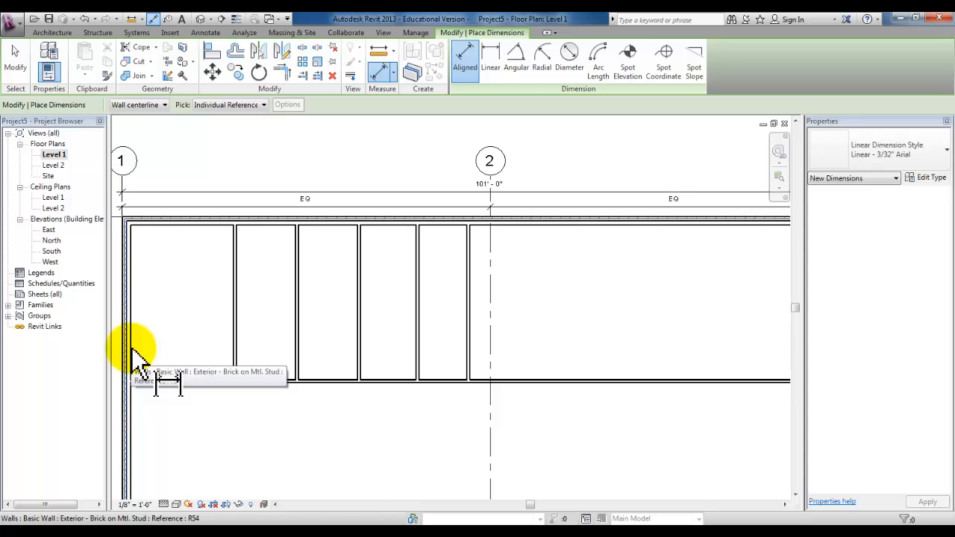
{"action": "left_click", "coordinate": [131, 347]}
{"action": "left_click", "coordinate": [237, 345]}
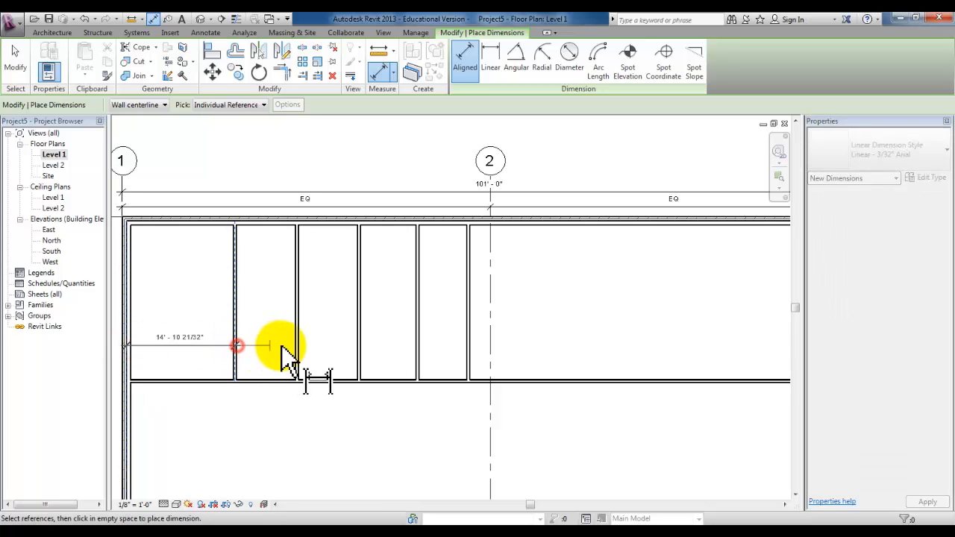
{"action": "left_click", "coordinate": [297, 347]}
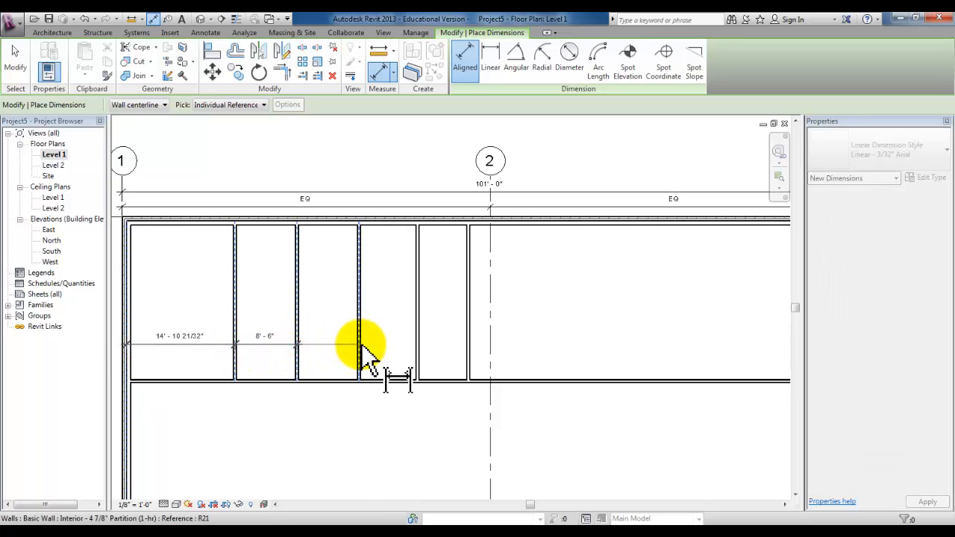
{"action": "left_click", "coordinate": [360, 345]}
{"action": "left_click", "coordinate": [419, 347]}
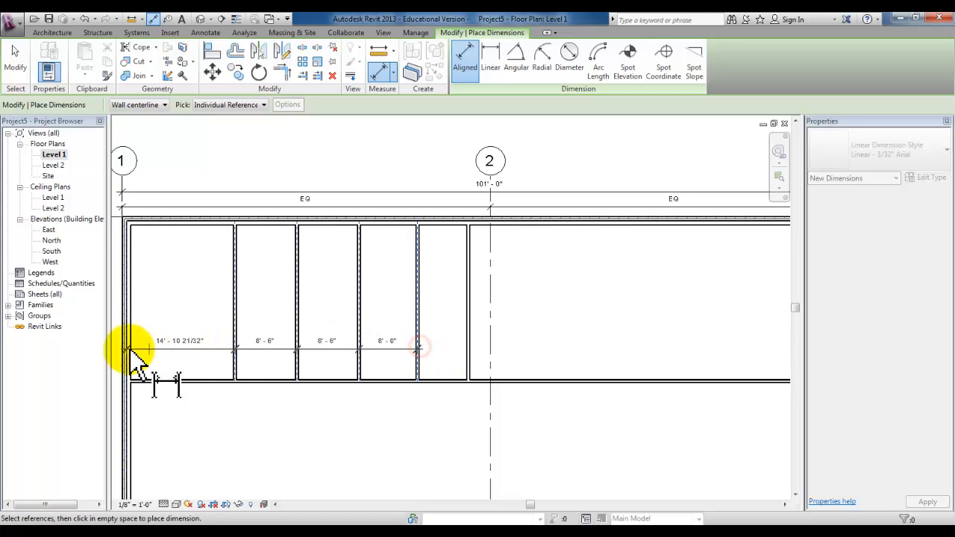
{"action": "left_click", "coordinate": [468, 351]}
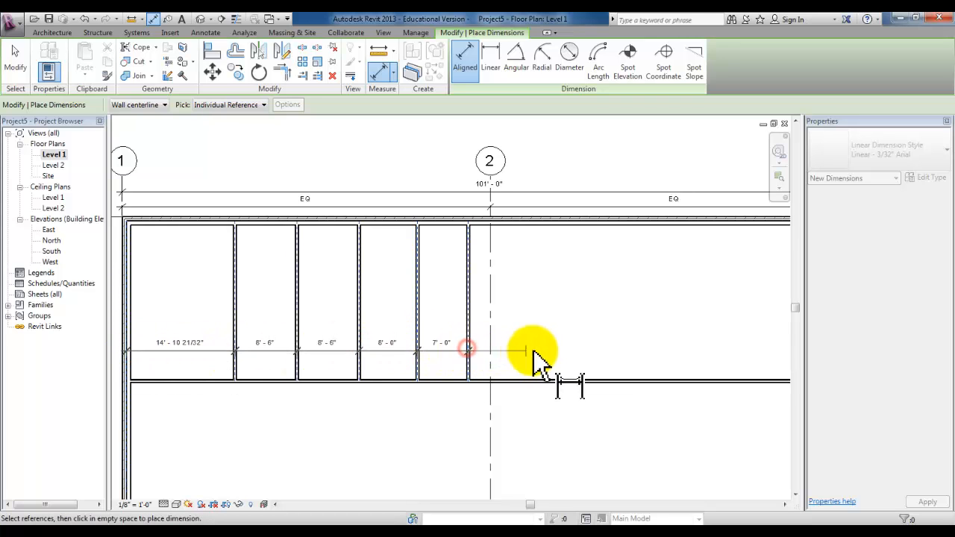
{"action": "scroll", "coordinate": [530, 345], "scroll_direction": "down", "scroll_amount": 1}
{"action": "middle_click_drag", "start_coordinate": [522, 349], "coordinate": [436, 351]}
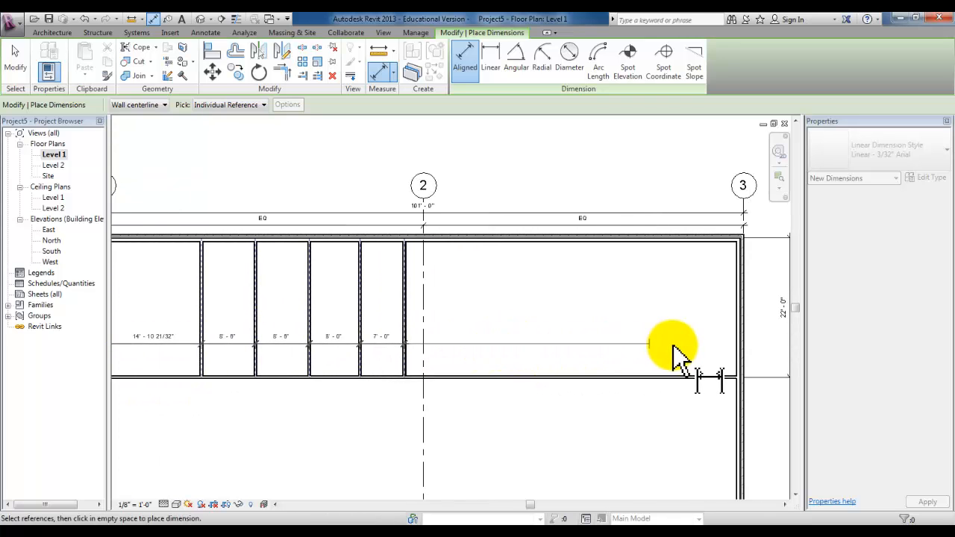
{"action": "left_click", "coordinate": [741, 351]}
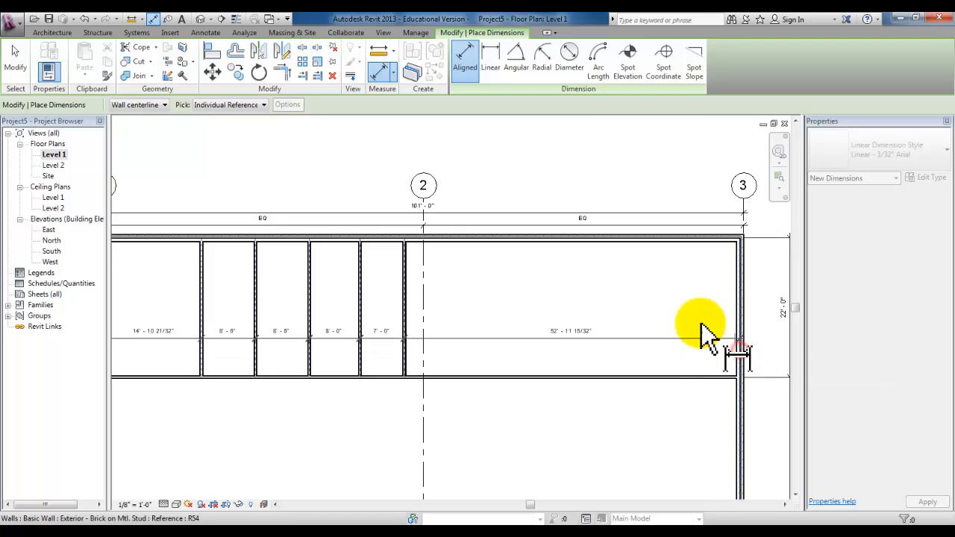
{"action": "left_click", "coordinate": [633, 348]}
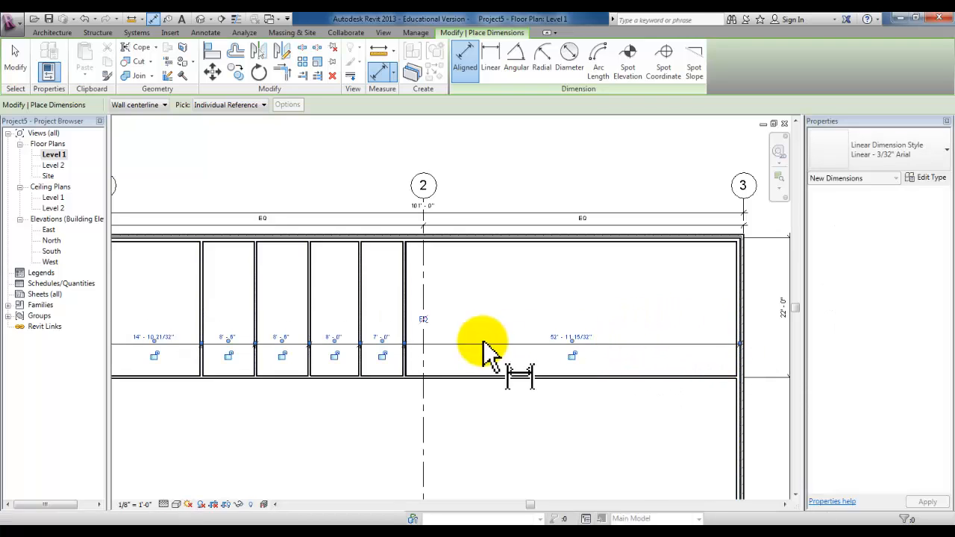
- Space the five vertical partitions evenly by applying the equality constraint to their dimension string
{"action": "left_click", "coordinate": [425, 321]}
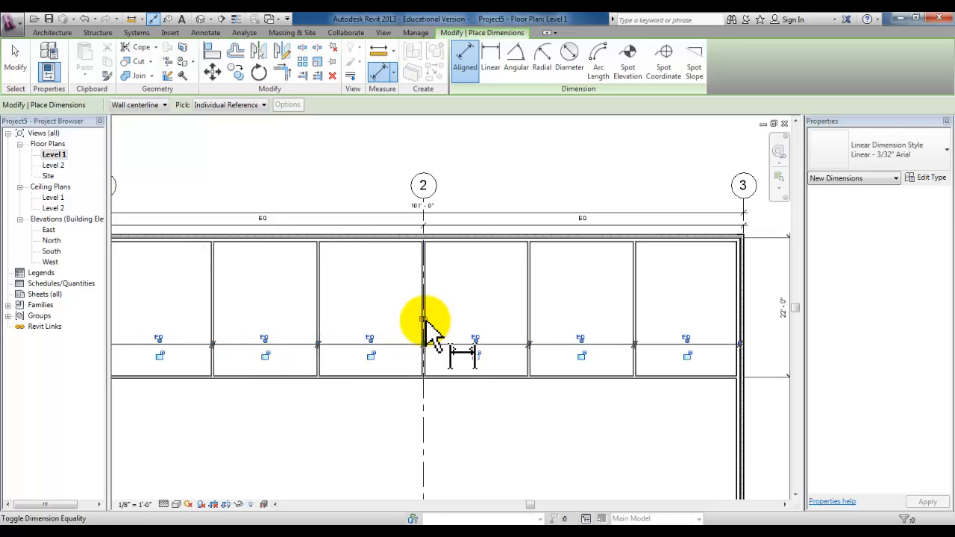
{"action": "scroll", "coordinate": [486, 351], "scroll_direction": "down", "scroll_amount": 1}
{"action": "key", "text": "Escape"}
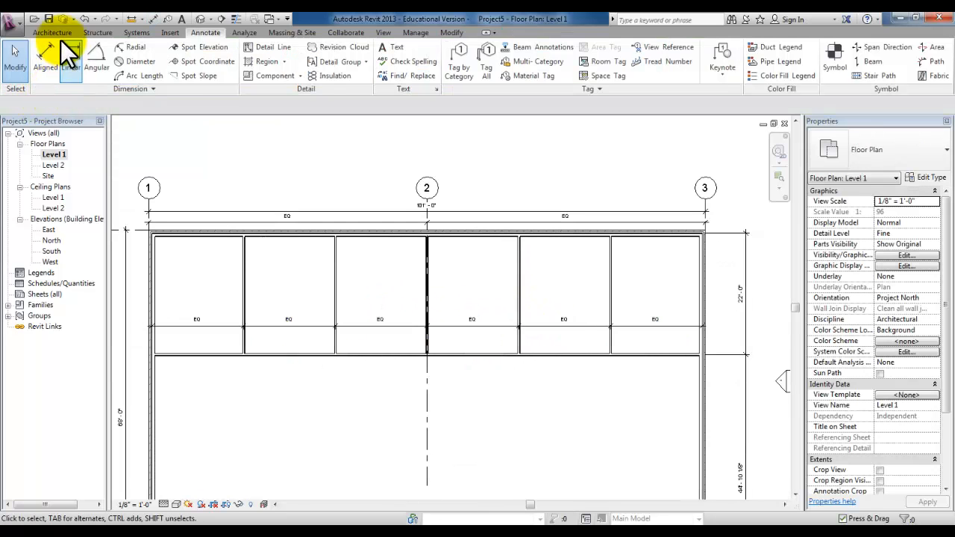
- Place a tagged Single-Flush 36" x 84" door in the first room's corridor wall, swinging inward, about 2'-6" from the first vertical partition
{"action": "left_click", "coordinate": [52, 32]}
{"action": "left_click", "coordinate": [68, 50]}
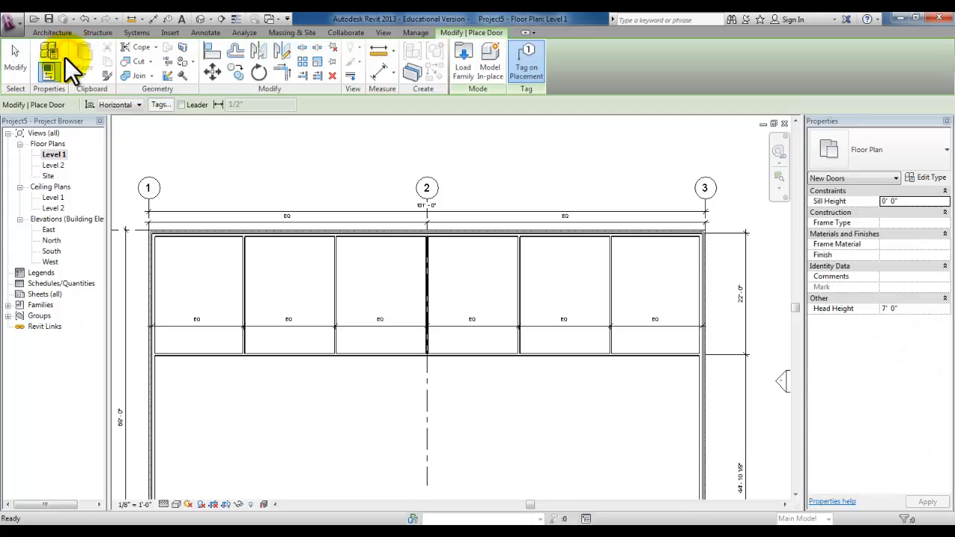
{"action": "scroll", "coordinate": [243, 401], "scroll_direction": "up", "scroll_amount": 1}
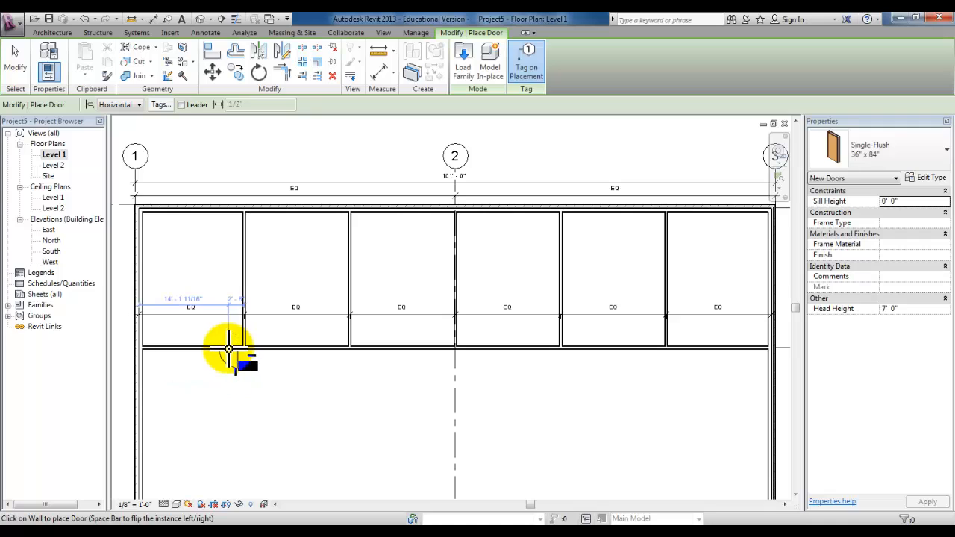
{"action": "key", "text": "space"}
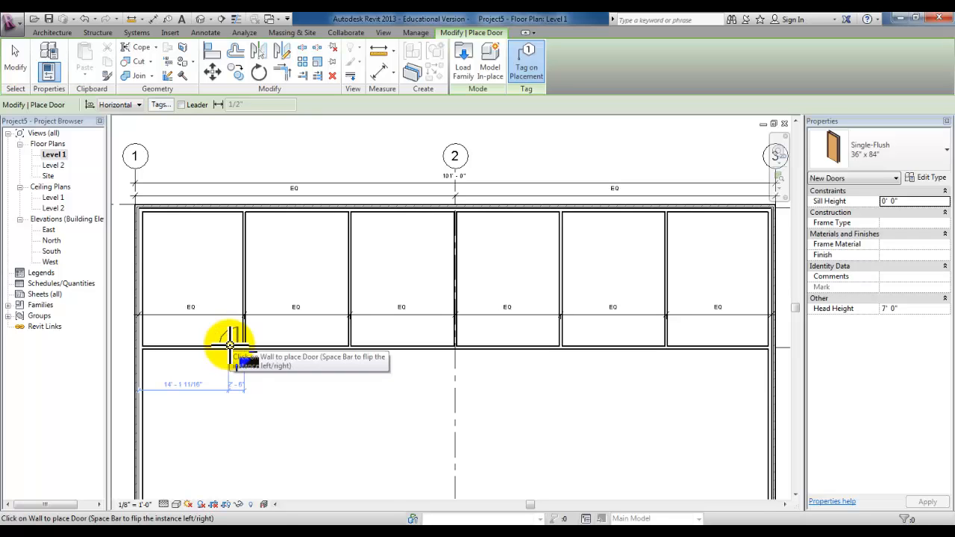
{"action": "left_click", "coordinate": [230, 345]}
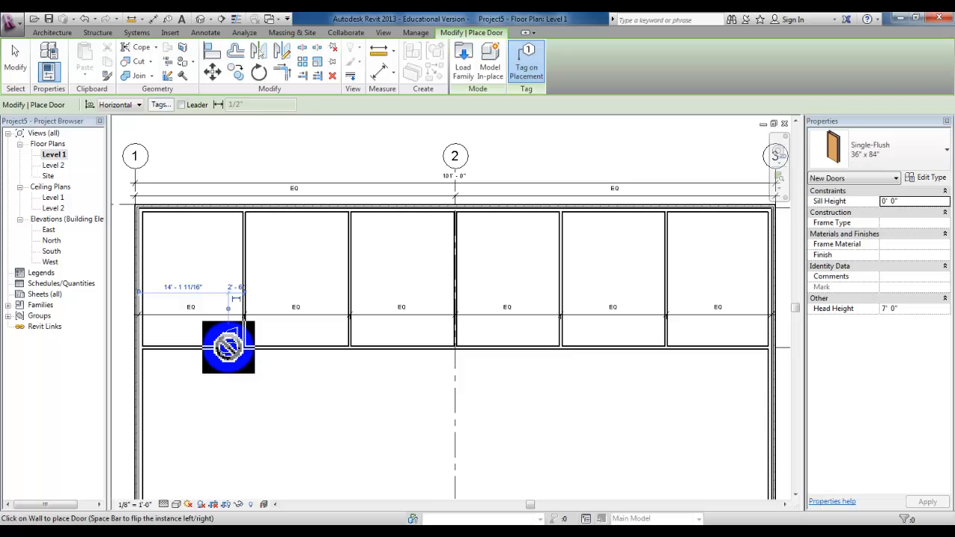
{"action": "scroll", "coordinate": [229, 347], "scroll_direction": "up", "scroll_amount": 3}
{"action": "middle_click_drag", "start_coordinate": [252, 369], "coordinate": [346, 379]}
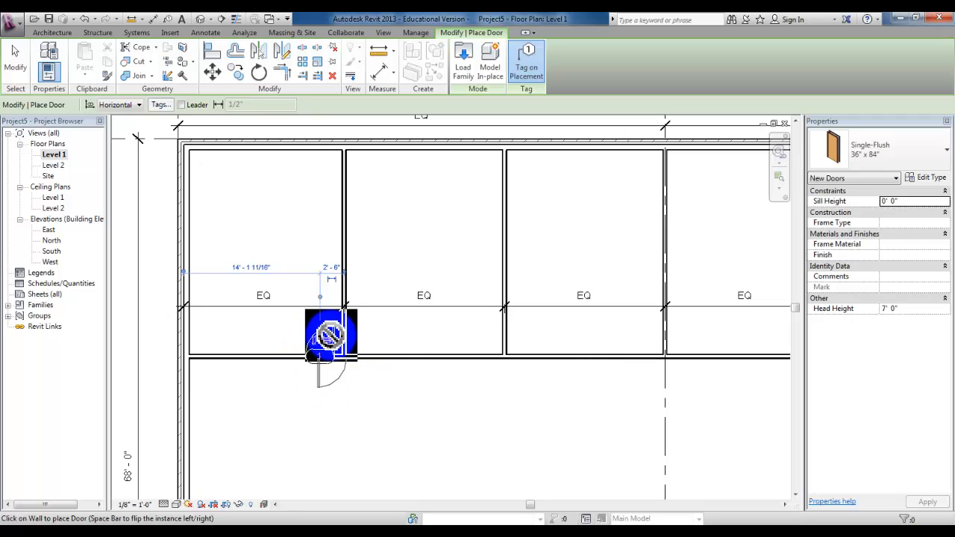
{"action": "left_click", "coordinate": [330, 334]}
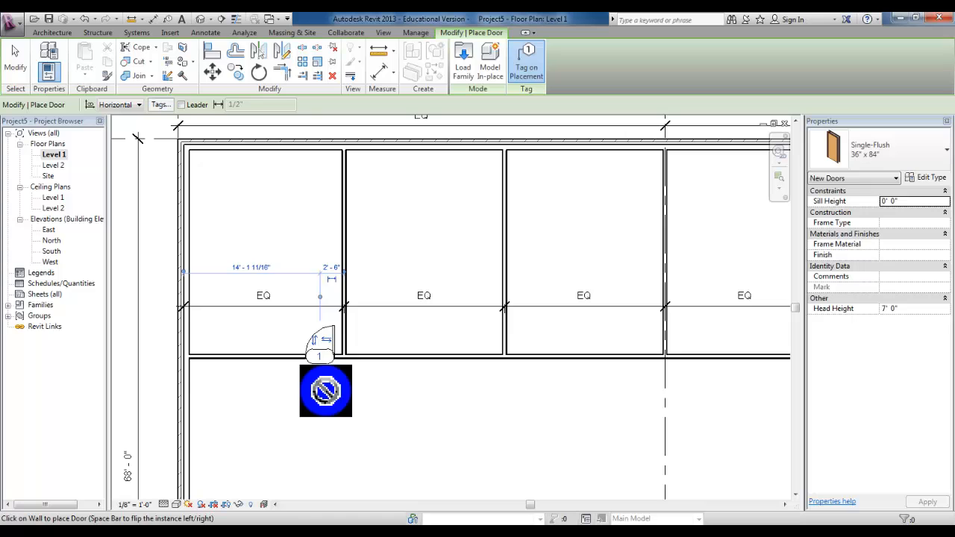
{"action": "key", "text": "Escape"}
{"action": "key", "text": "Escape"}
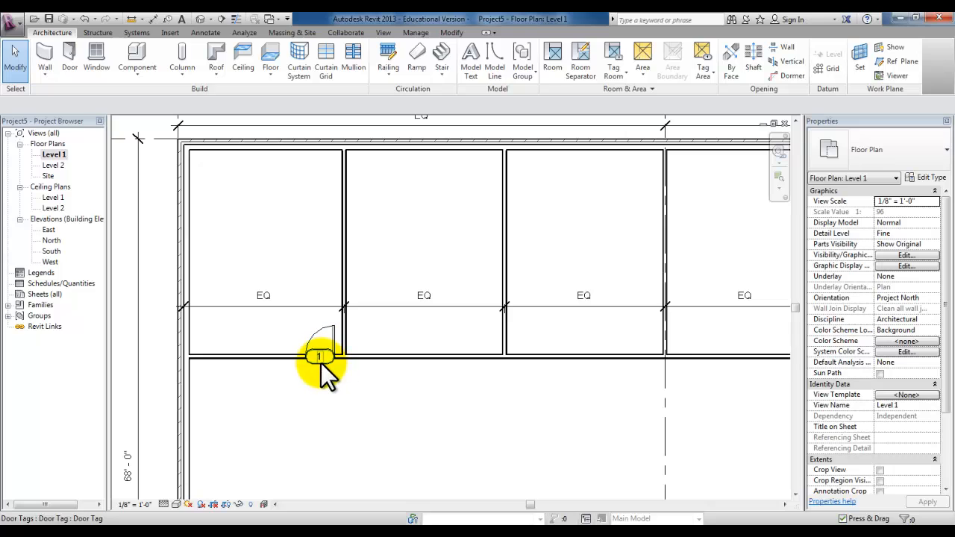
- Hide the entire door tag category in the Level 1 floor plan view
{"action": "left_click", "coordinate": [321, 362]}
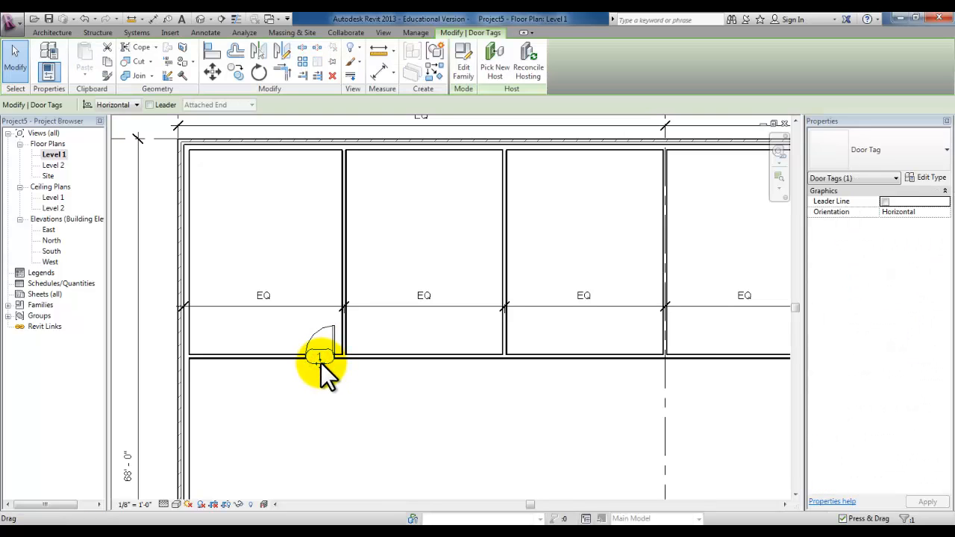
{"action": "right_click", "coordinate": [320, 361]}
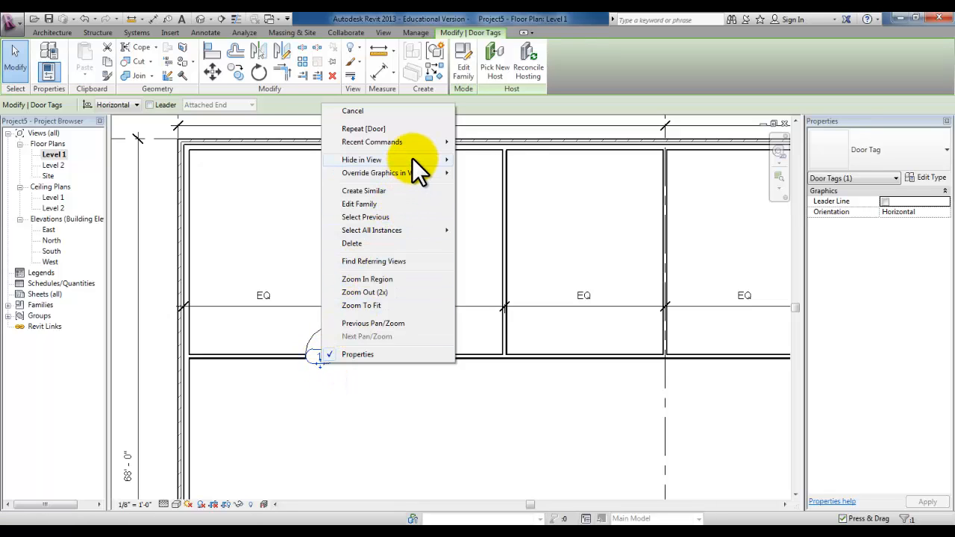
{"action": "mouse_move", "coordinate": [412, 158]}
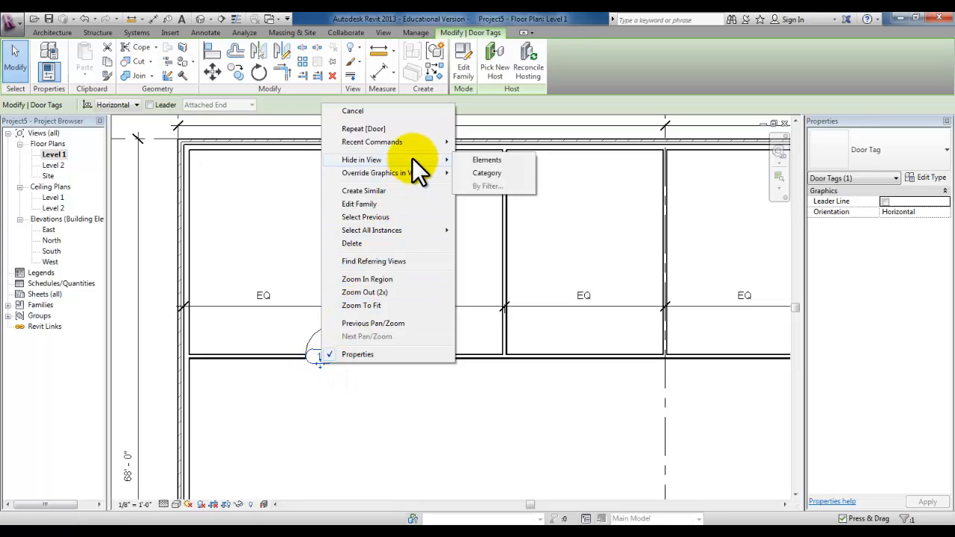
{"action": "left_click", "coordinate": [488, 174]}
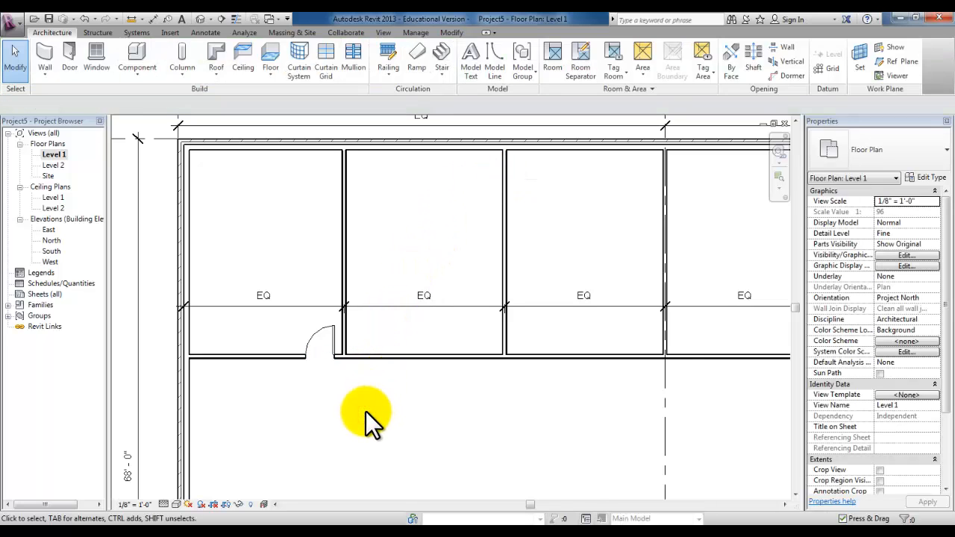
- Check the Door Tags visibility setting among the annotation categories in the floor plan's Visibility/Graphic Overrides
{"action": "key", "text": "v"}
{"action": "key", "text": "g"}
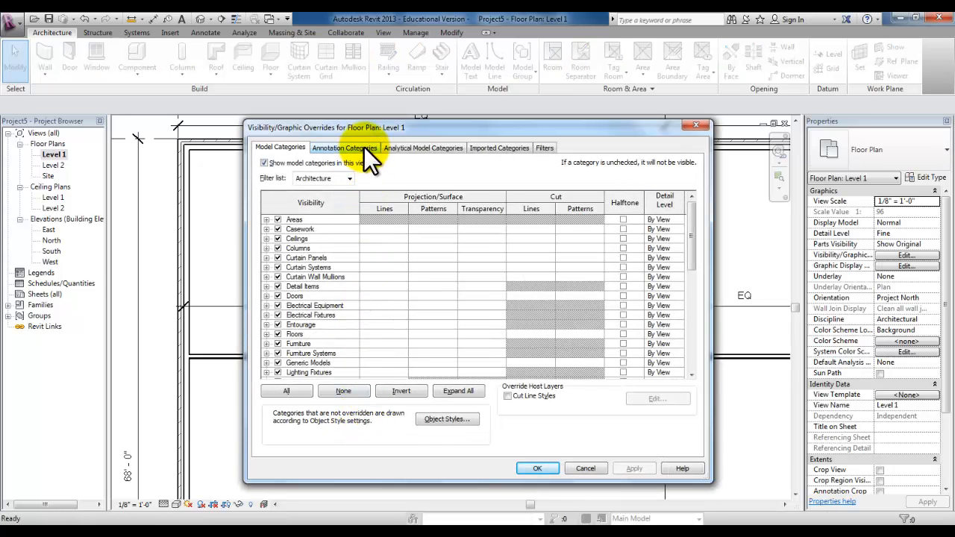
{"action": "left_click", "coordinate": [364, 147]}
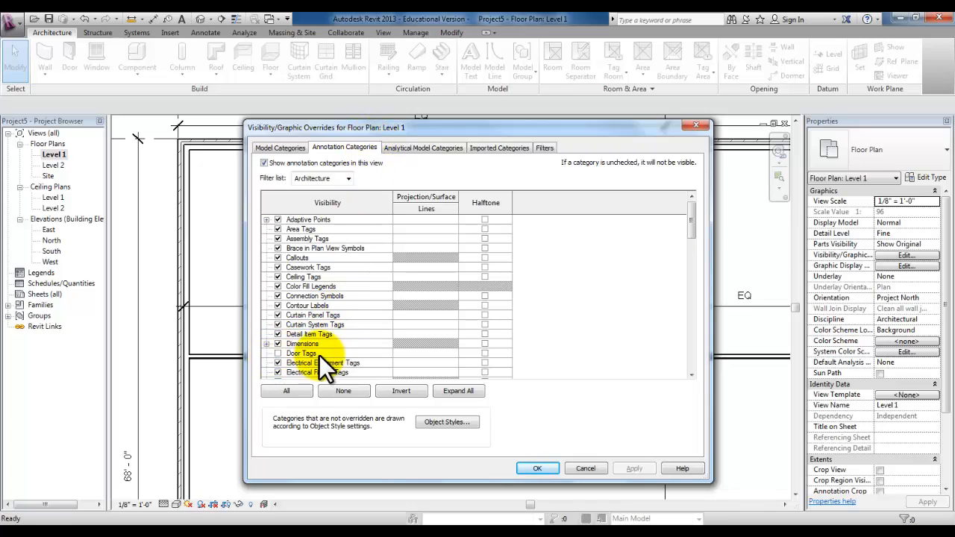
{"action": "left_click", "coordinate": [593, 468]}
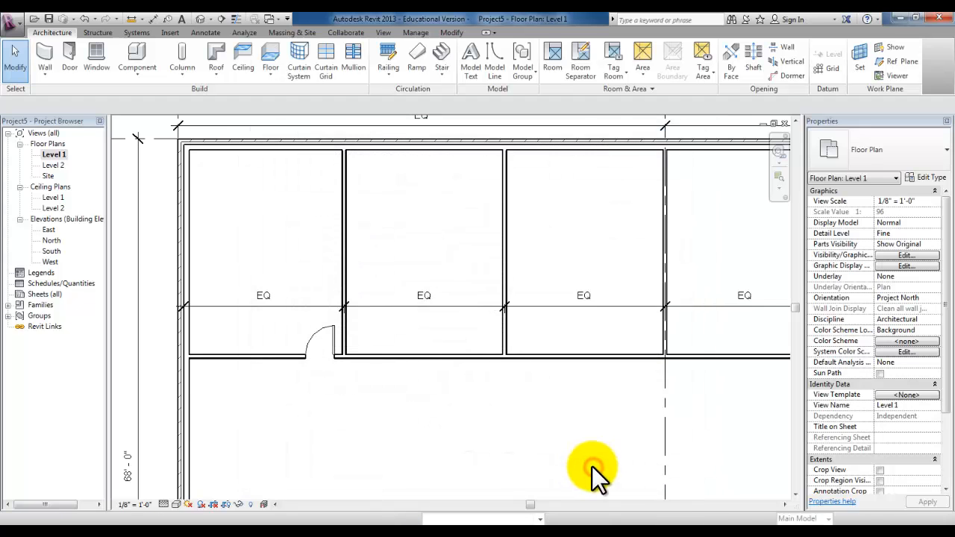
- Mirror a copy of the first room's door about the first vertical partition into the second room's corridor wall
{"action": "scroll", "coordinate": [331, 377], "scroll_direction": "up", "scroll_amount": 2}
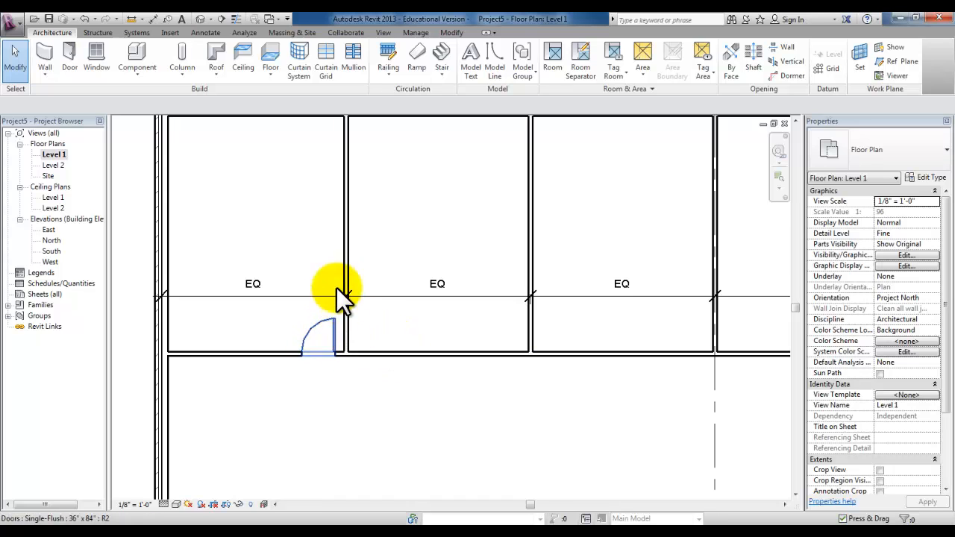
{"action": "left_click", "coordinate": [310, 326]}
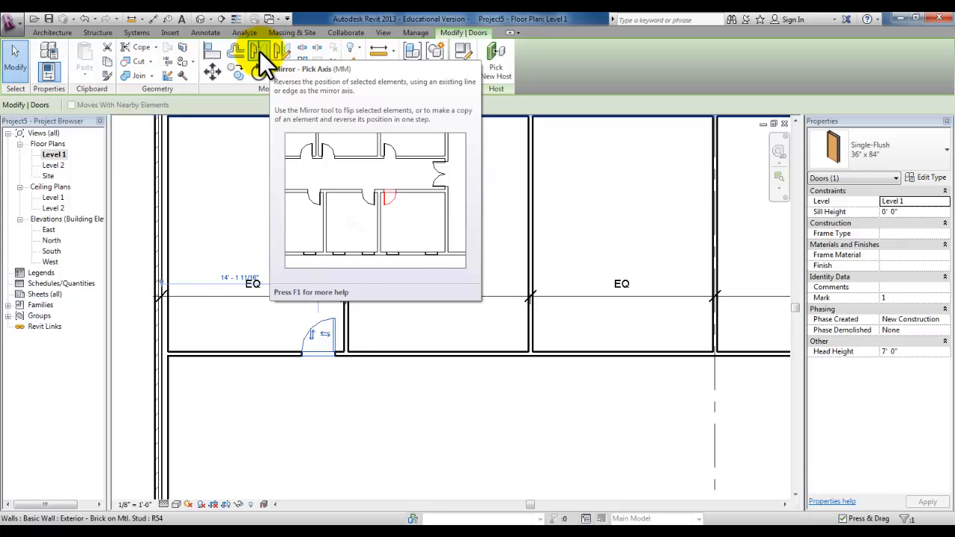
{"action": "left_click", "coordinate": [259, 51]}
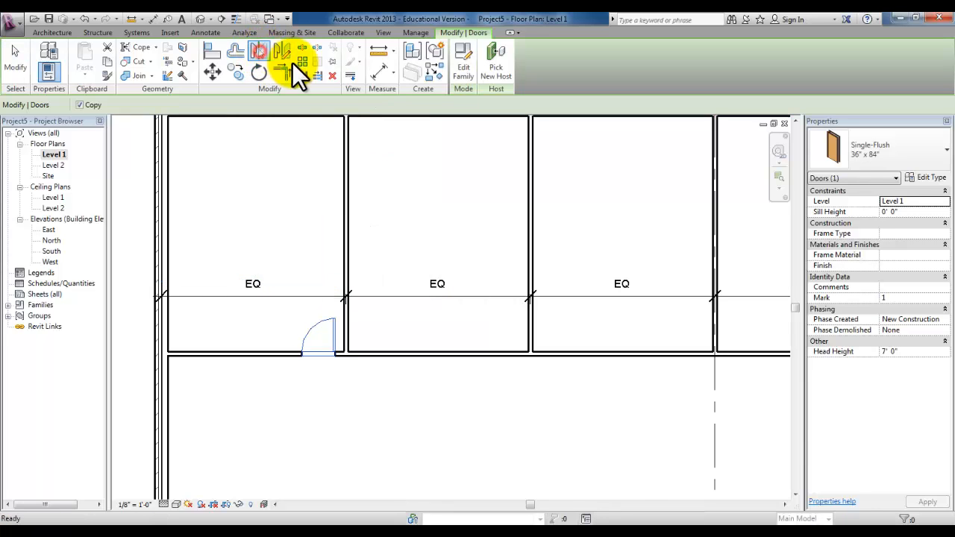
{"action": "left_click", "coordinate": [346, 341]}
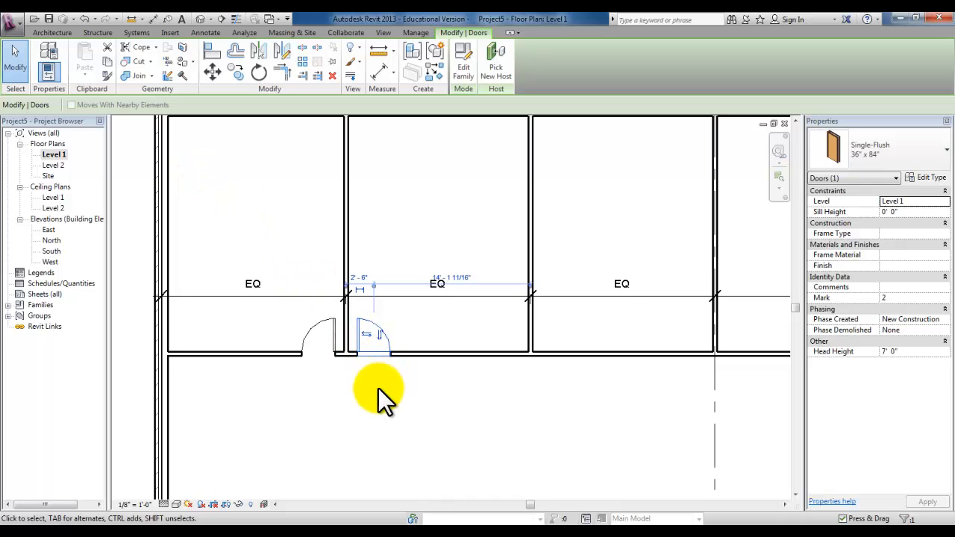
{"action": "key", "text": "Escape"}
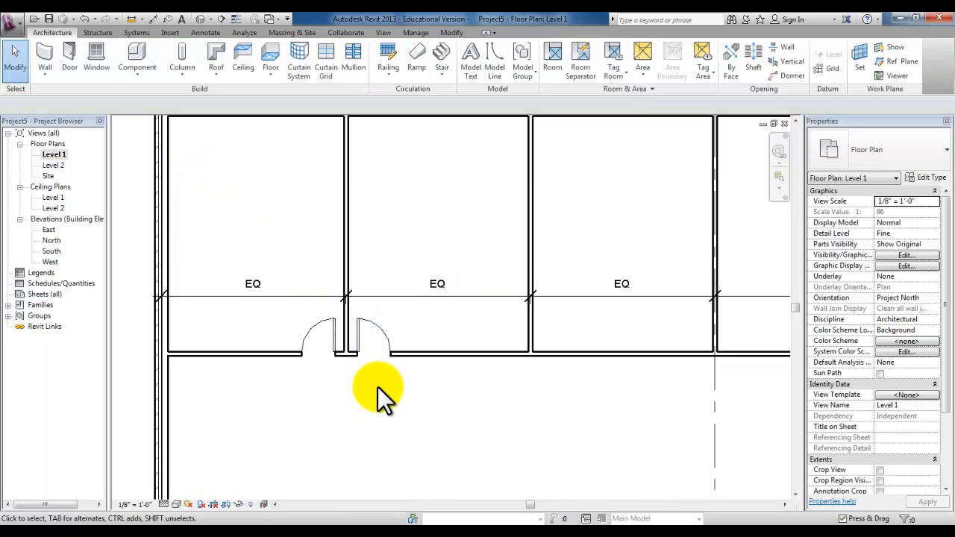
- Copy the mirrored door pair with Constrain and Multiple enabled, from the first vertical partition to the third partition at grid 2
{"action": "scroll", "coordinate": [378, 389], "scroll_direction": "down", "scroll_amount": 2}
{"action": "middle_click_drag", "start_coordinate": [382, 391], "coordinate": [341, 411]}
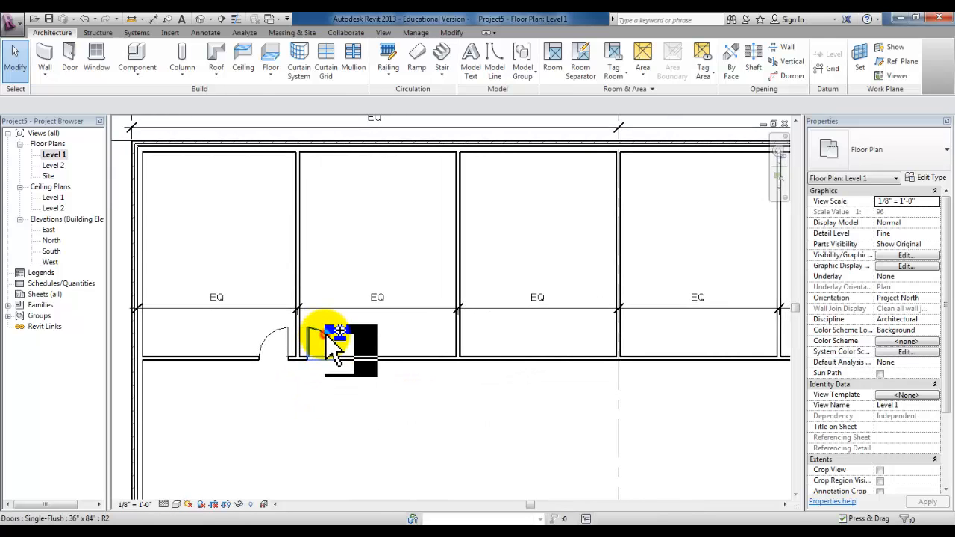
{"action": "left_click", "coordinate": [320, 341]}
{"action": "left_click", "coordinate": [276, 340], "text": "ctrl"}
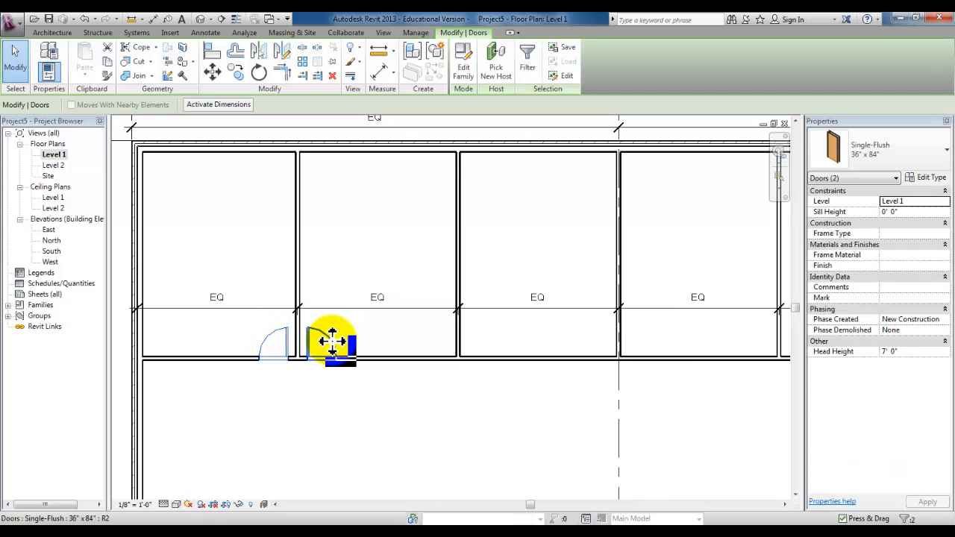
{"action": "left_click", "coordinate": [235, 73]}
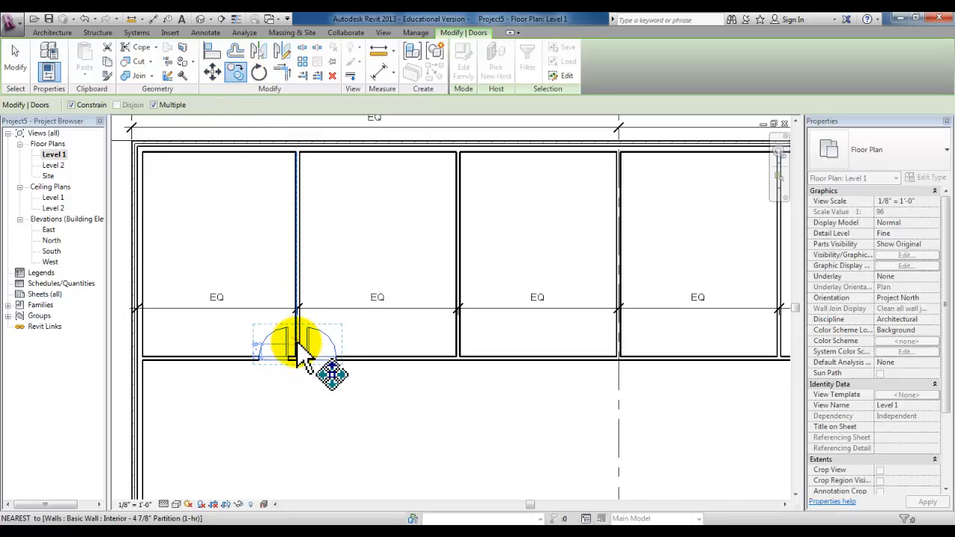
{"action": "scroll", "coordinate": [306, 362], "scroll_direction": "up", "scroll_amount": 2}
{"action": "left_click", "coordinate": [287, 345]}
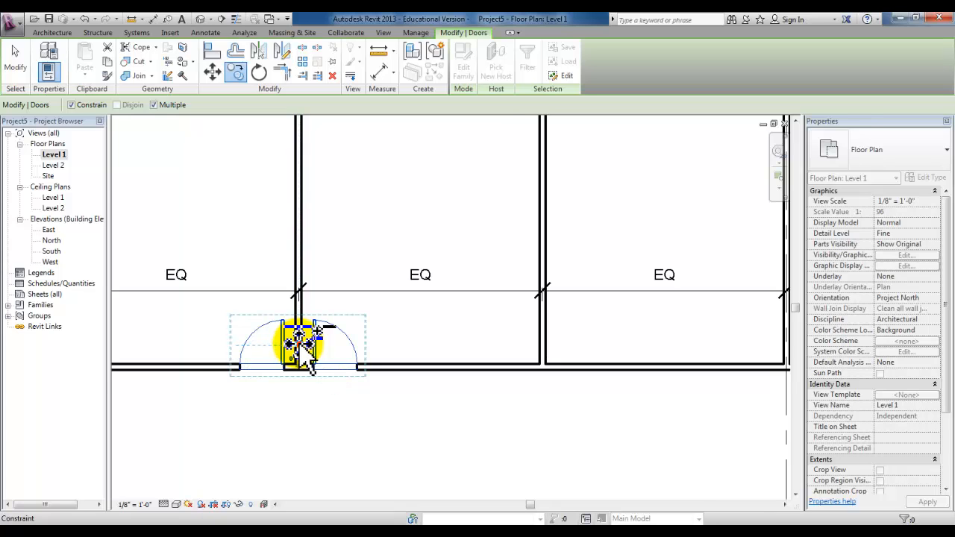
{"action": "scroll", "coordinate": [321, 357], "scroll_direction": "down", "scroll_amount": 2}
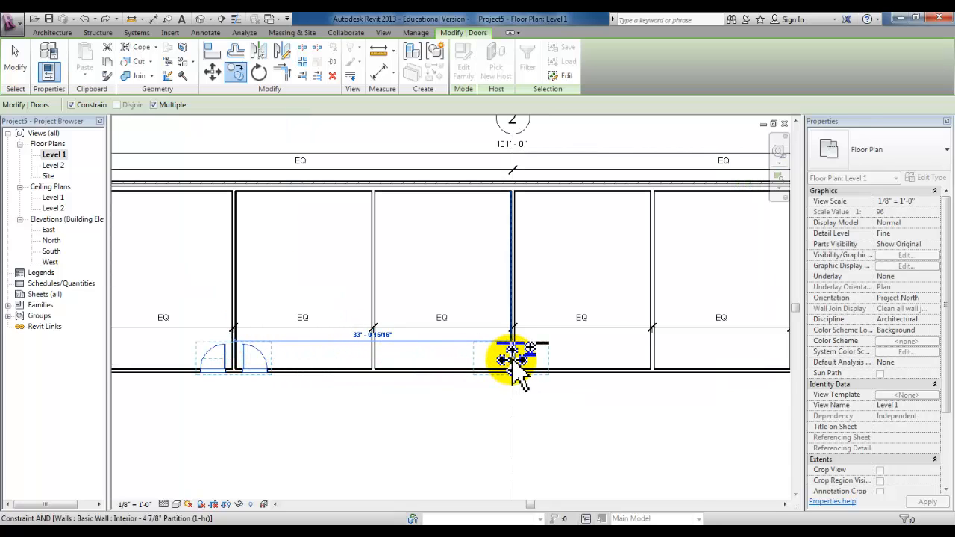
{"action": "scroll", "coordinate": [519, 364], "scroll_direction": "up", "scroll_amount": 1}
{"action": "scroll", "coordinate": [516, 363], "scroll_direction": "up", "scroll_amount": 1}
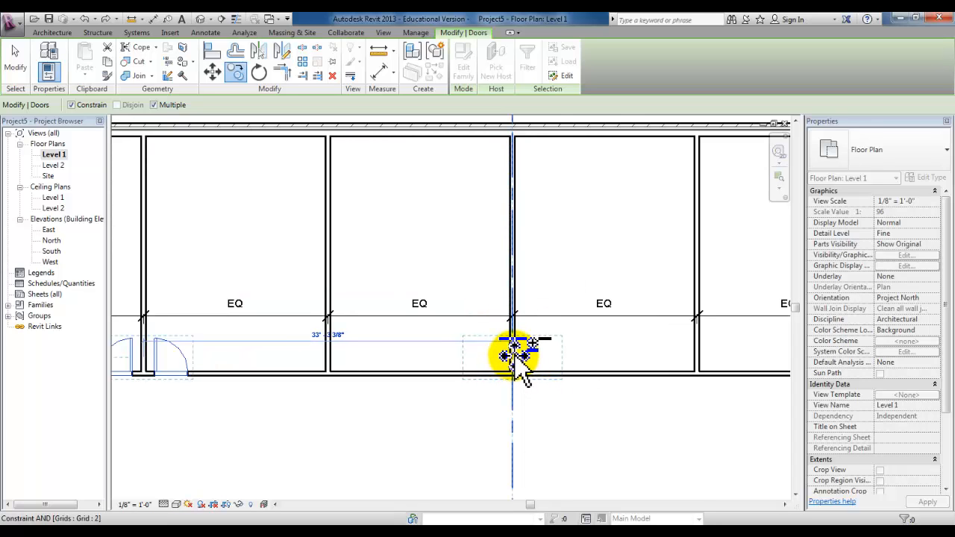
{"action": "left_click", "coordinate": [521, 377]}
- Place another copy of the door pair at the fifth vertical partition and finish copying
{"action": "scroll", "coordinate": [646, 363], "scroll_direction": "down", "scroll_amount": 1}
{"action": "middle_click_drag", "start_coordinate": [646, 363], "coordinate": [318, 382]}
{"action": "scroll", "coordinate": [479, 364], "scroll_direction": "up", "scroll_amount": 2}
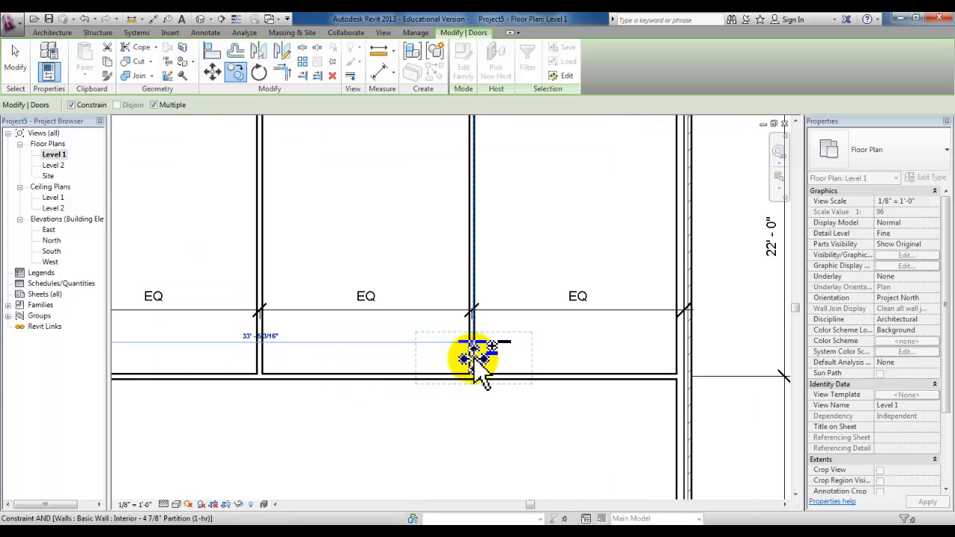
{"action": "left_click", "coordinate": [475, 363]}
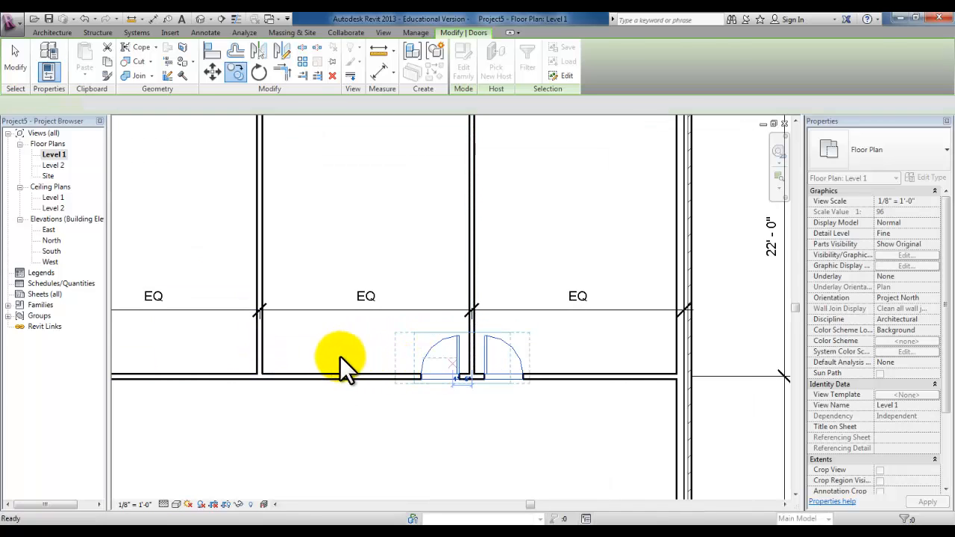
{"action": "key", "text": "Escape"}
{"action": "key", "text": "Escape"}
{"action": "scroll", "coordinate": [211, 356], "scroll_direction": "down", "scroll_amount": 1}
{"action": "scroll", "coordinate": [422, 343], "scroll_direction": "down", "scroll_amount": 2}
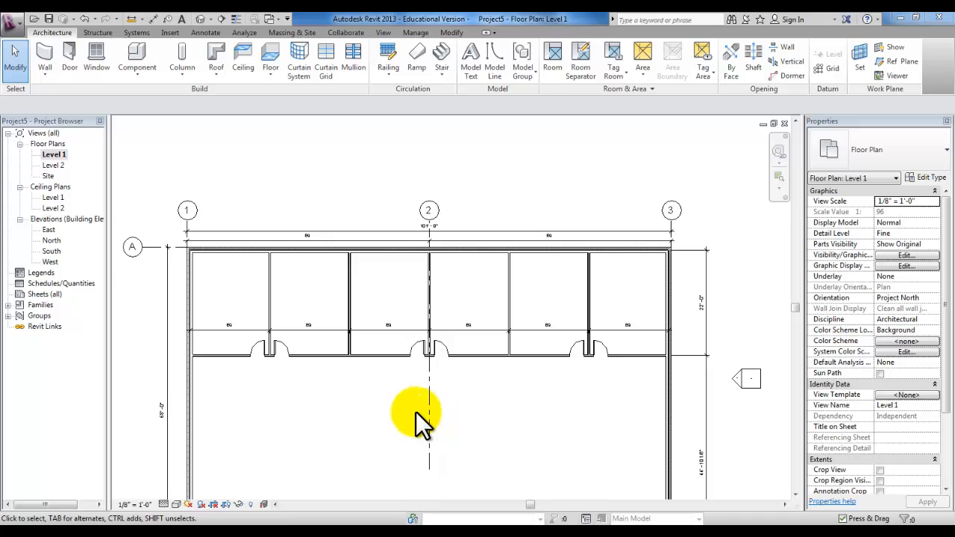
- Open the Level 1 ceiling plan and place an automatic 2' x 4' ACT System ceiling in the first room
{"action": "left_click", "coordinate": [59, 187]}
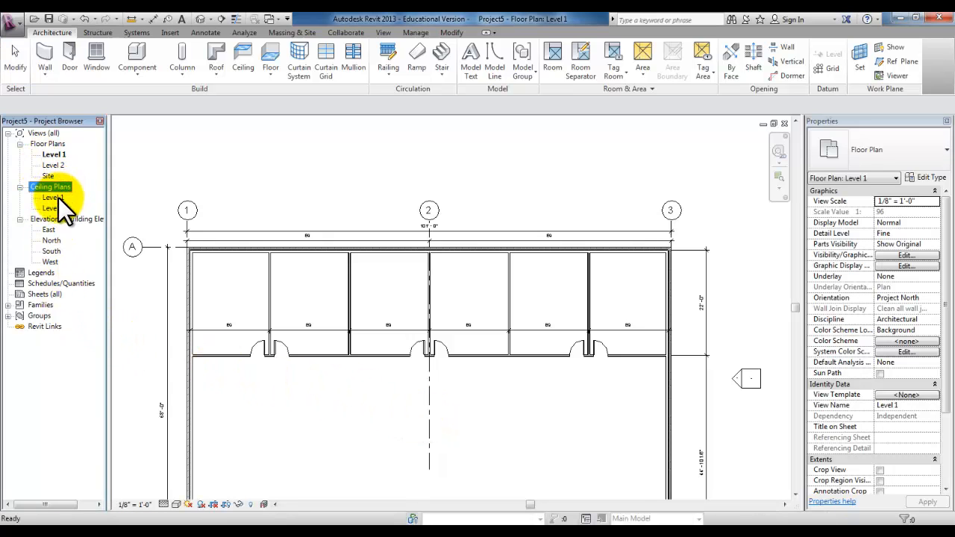
{"action": "double_click", "coordinate": [59, 198]}
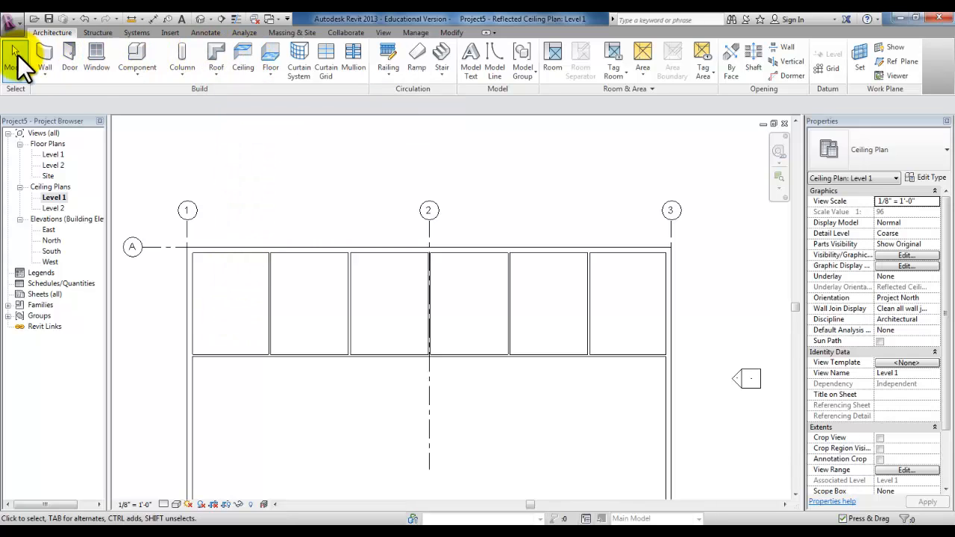
{"action": "left_click", "coordinate": [243, 70]}
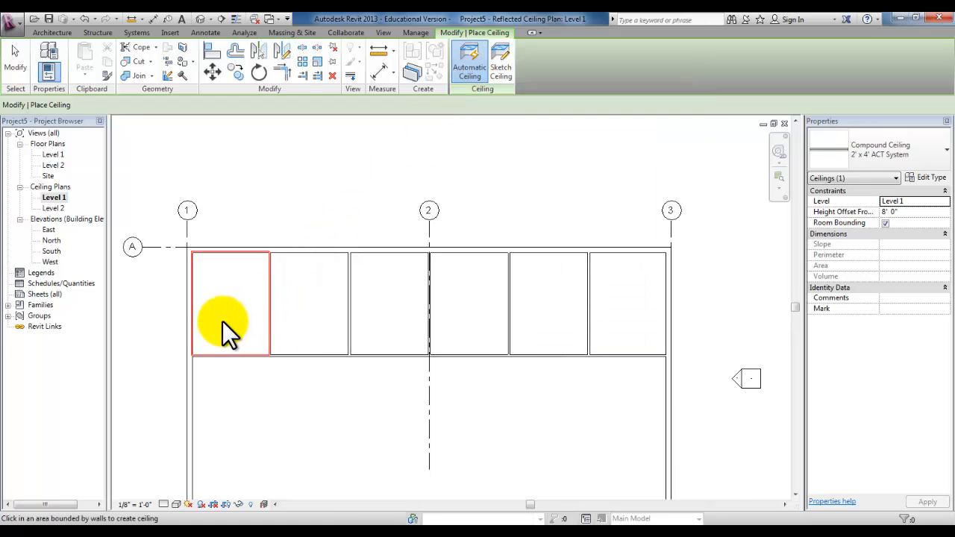
{"action": "scroll", "coordinate": [222, 321], "scroll_direction": "up", "scroll_amount": 1}
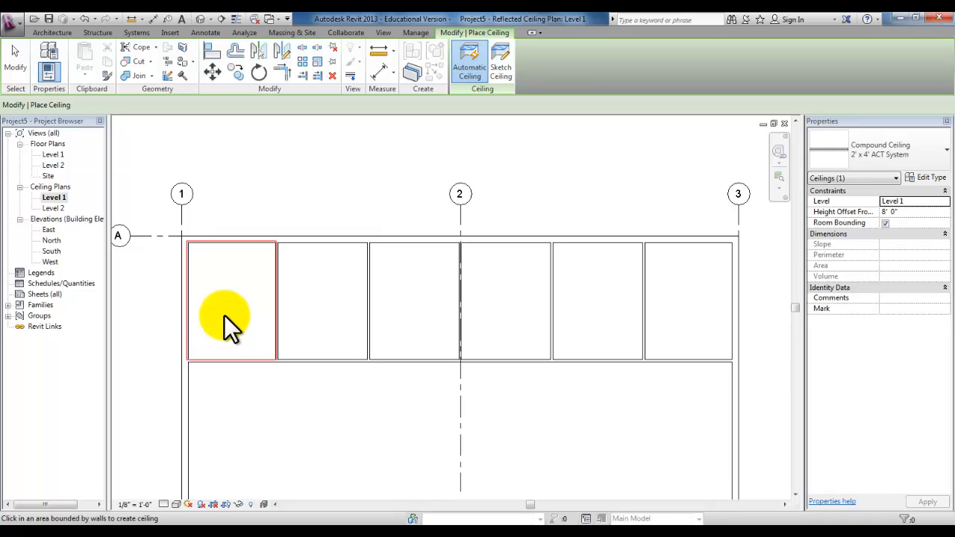
{"action": "left_click", "coordinate": [225, 293]}
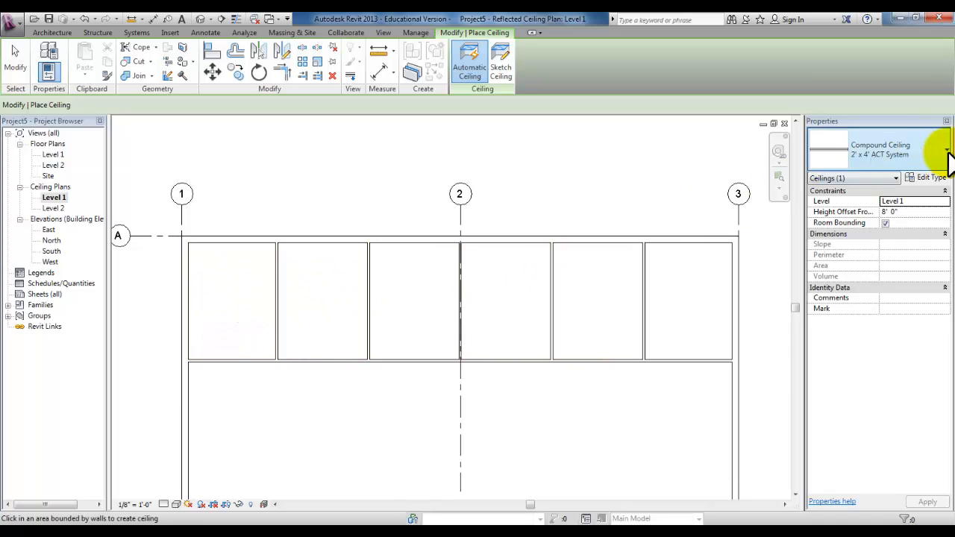
{"action": "left_click", "coordinate": [940, 153]}
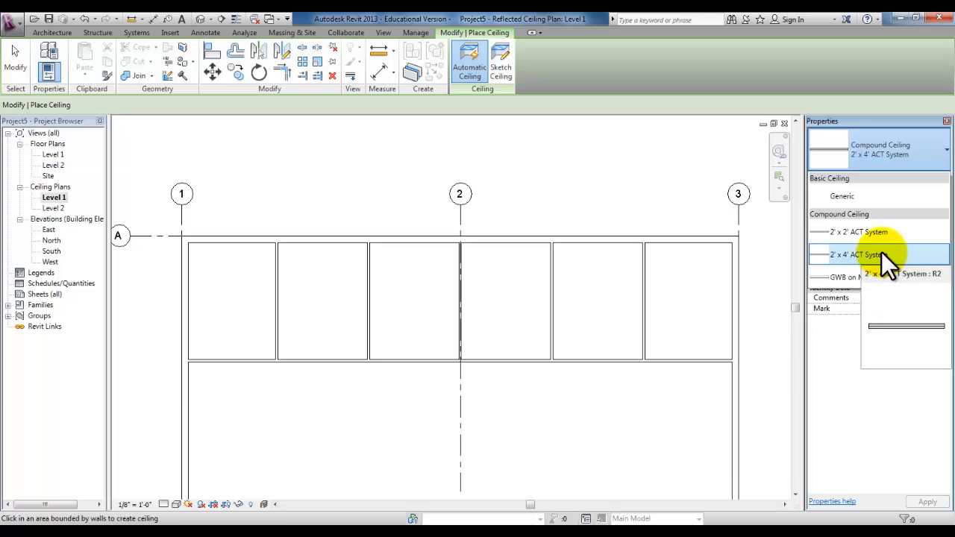
{"action": "left_click", "coordinate": [921, 160]}
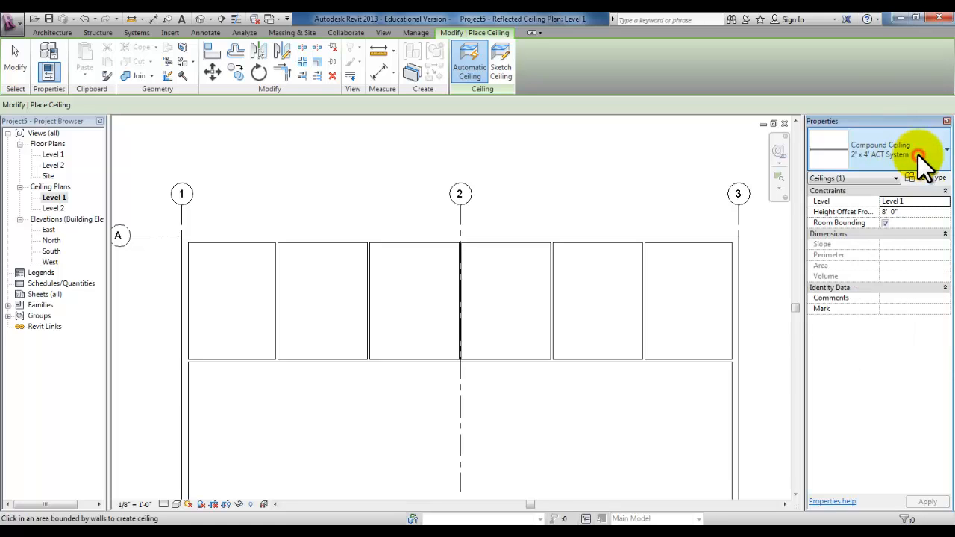
{"action": "left_click", "coordinate": [229, 301]}
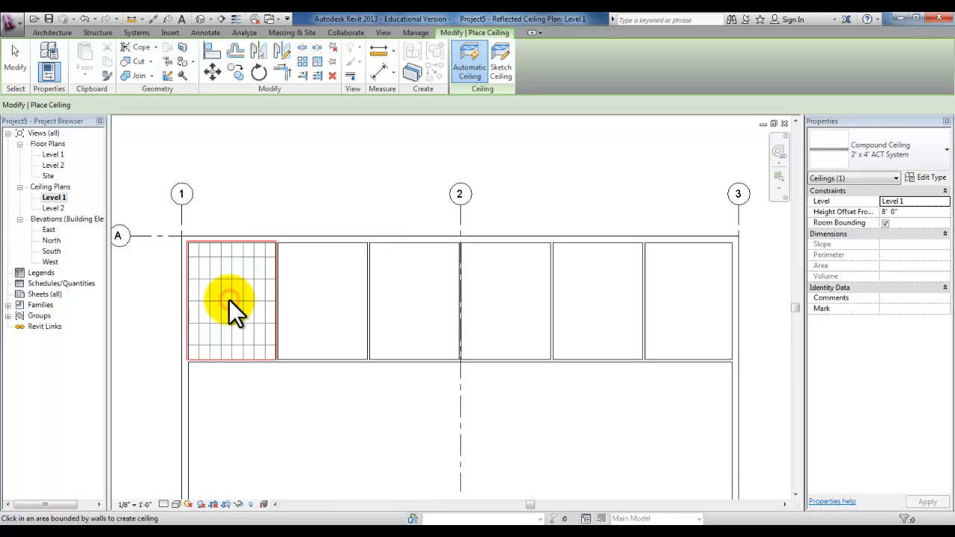
{"action": "scroll", "coordinate": [233, 298], "scroll_direction": "up", "scroll_amount": 3}
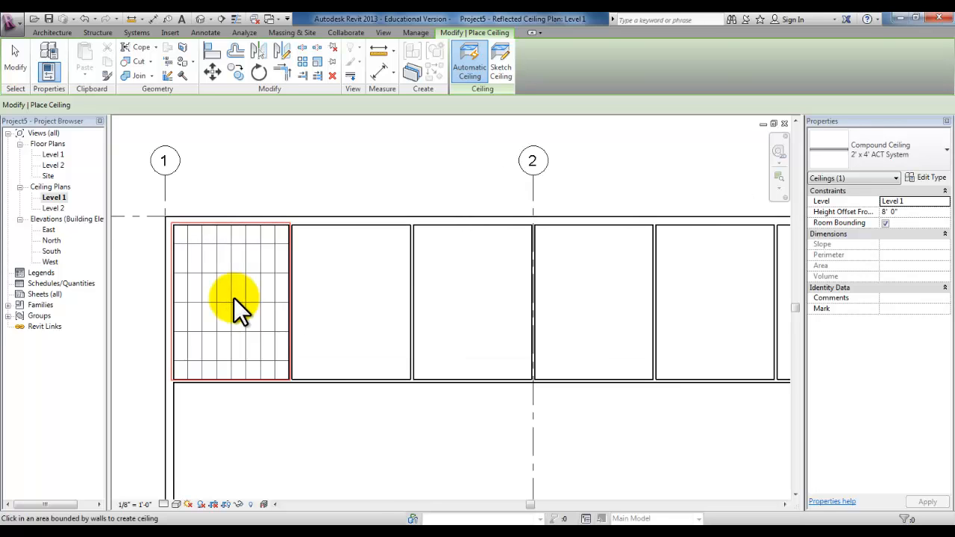
{"action": "key", "text": "Escape"}
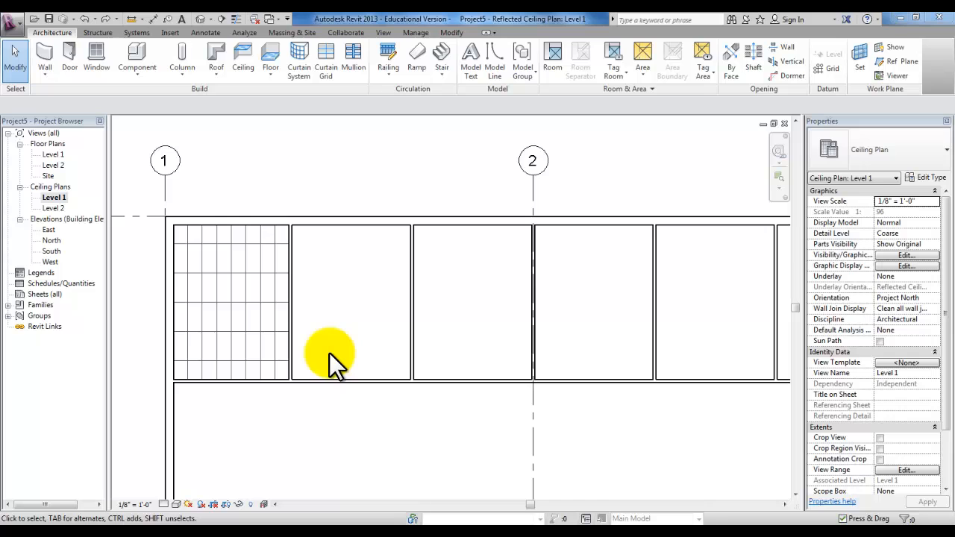
- Start a sketched ceiling and draw a rectangular boundary about 10' by 16' inside the second room, clear of its walls
{"action": "left_click", "coordinate": [241, 62]}
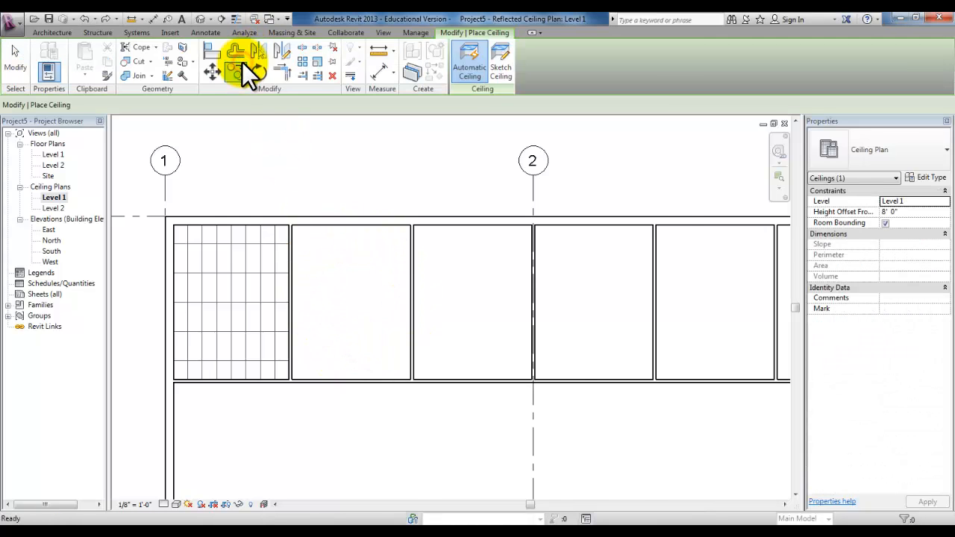
{"action": "left_click", "coordinate": [504, 69]}
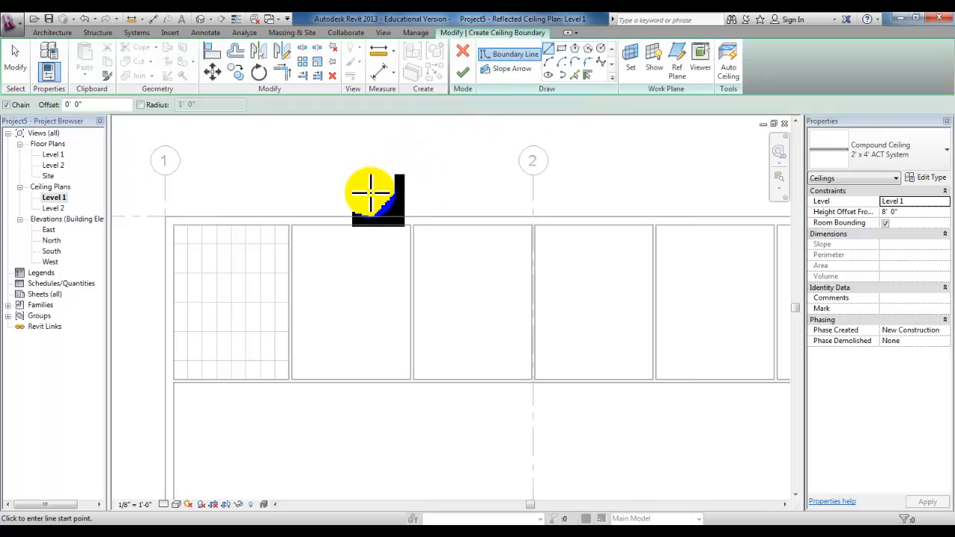
{"action": "scroll", "coordinate": [332, 281], "scroll_direction": "up", "scroll_amount": 1}
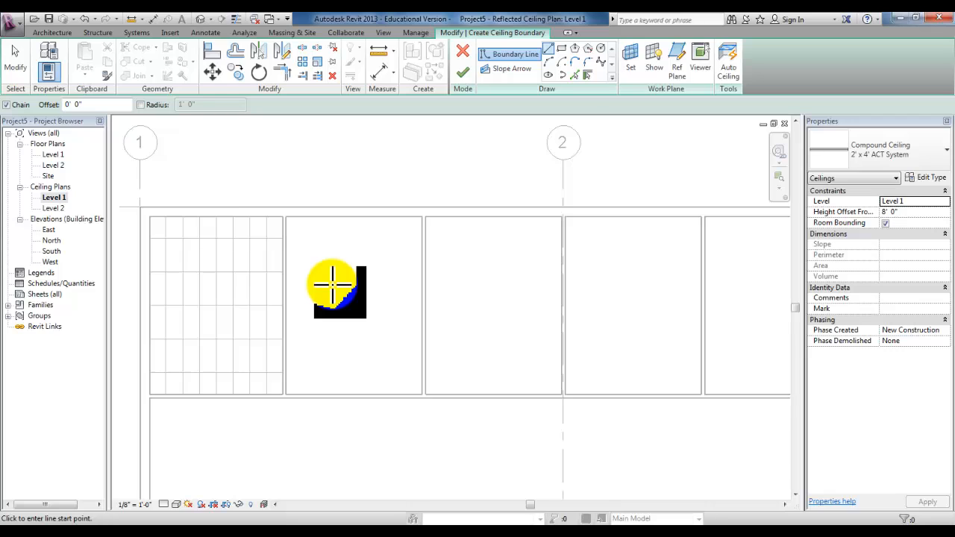
{"action": "scroll", "coordinate": [333, 282], "scroll_direction": "up", "scroll_amount": 1}
{"action": "middle_click_drag", "start_coordinate": [333, 280], "coordinate": [382, 280]}
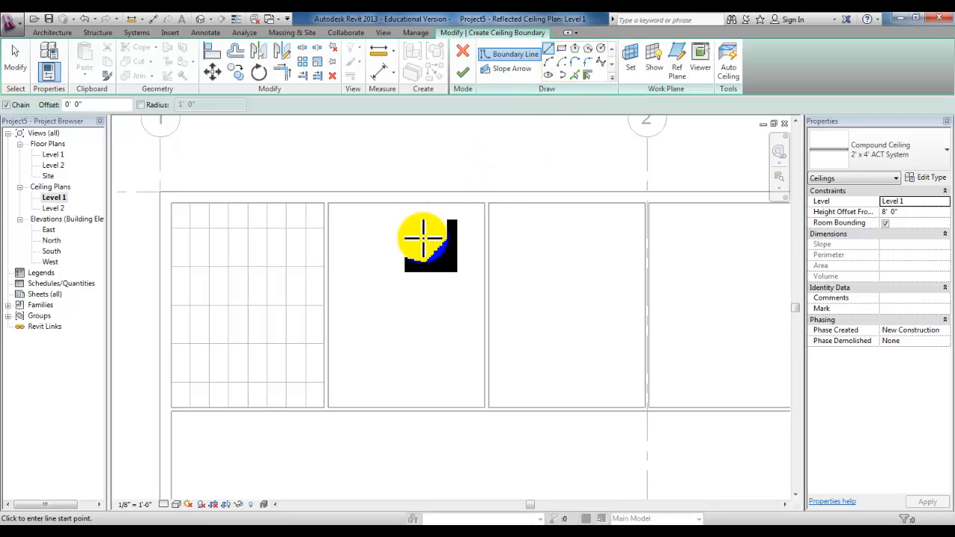
{"action": "left_click", "coordinate": [561, 49]}
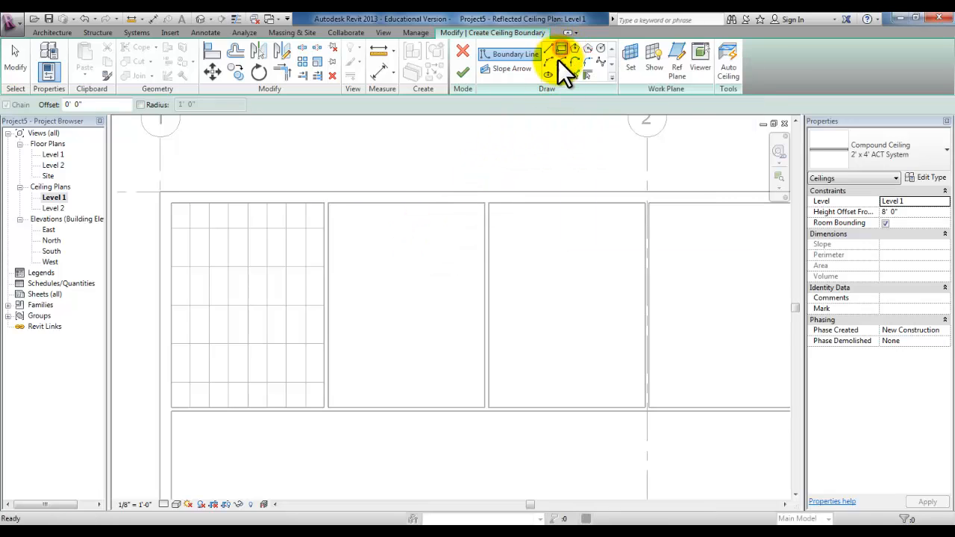
{"action": "left_click", "coordinate": [359, 230]}
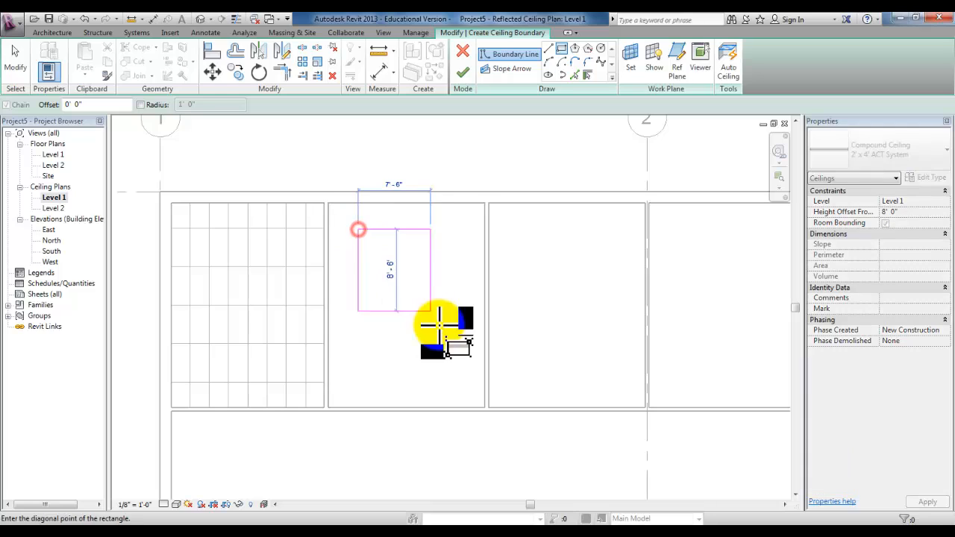
{"action": "left_click", "coordinate": [455, 384]}
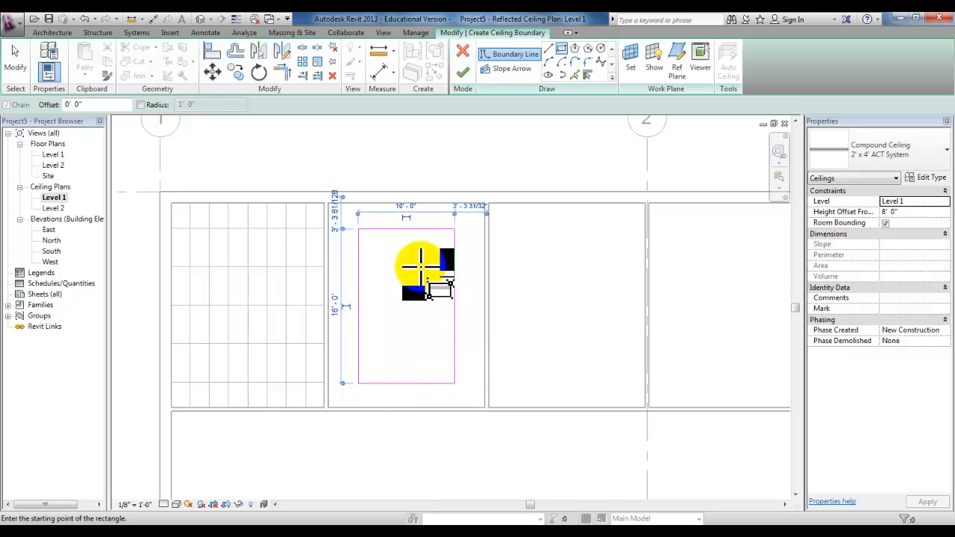
{"action": "key", "text": "Escape"}
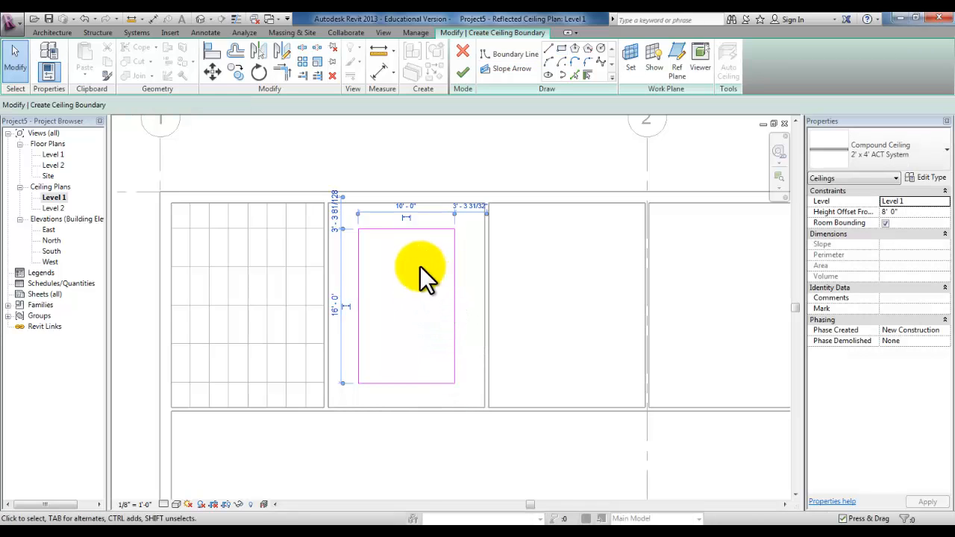
{"action": "key", "text": "Escape"}
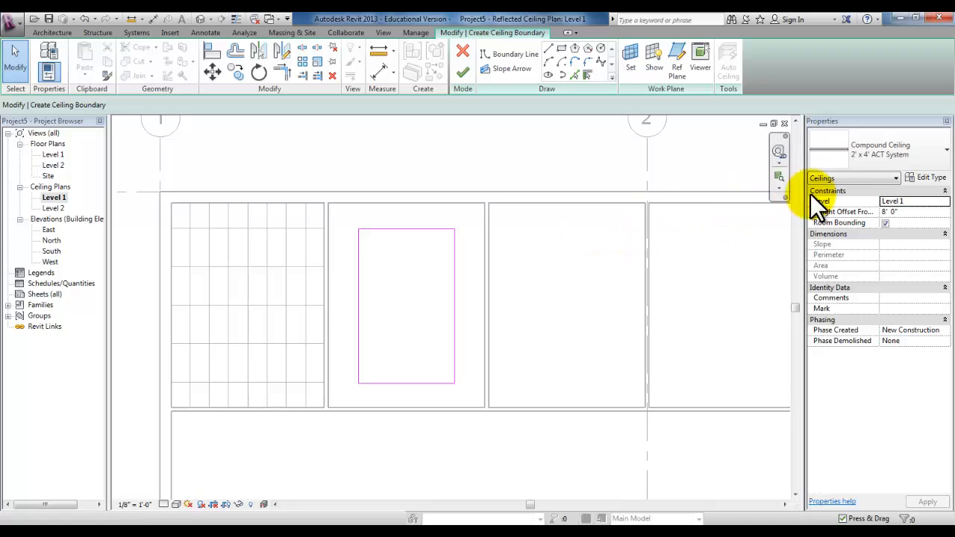
- Assign the 2' x 2' ACT System type to the sketched ceiling and finish the sketch
{"action": "left_click", "coordinate": [931, 153]}
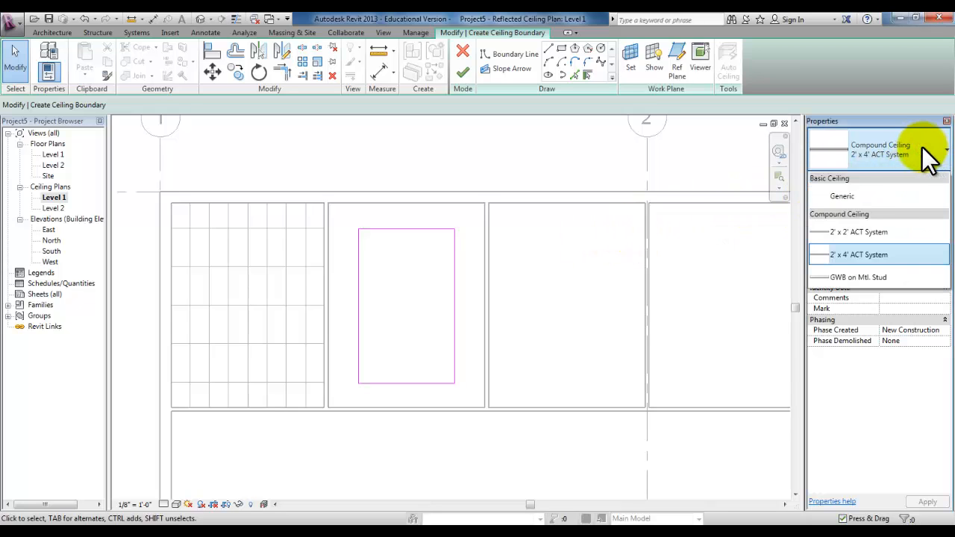
{"action": "left_click", "coordinate": [876, 232]}
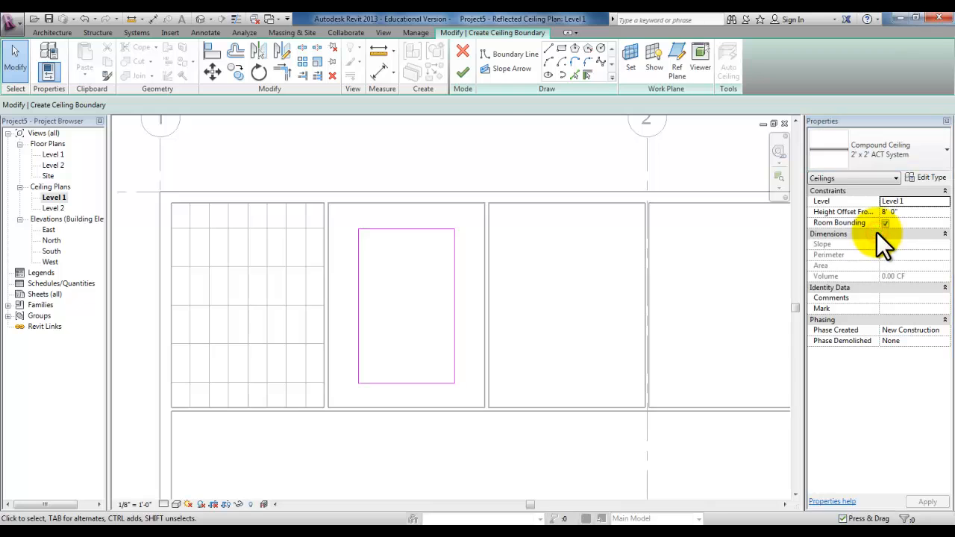
{"action": "left_click", "coordinate": [461, 73]}
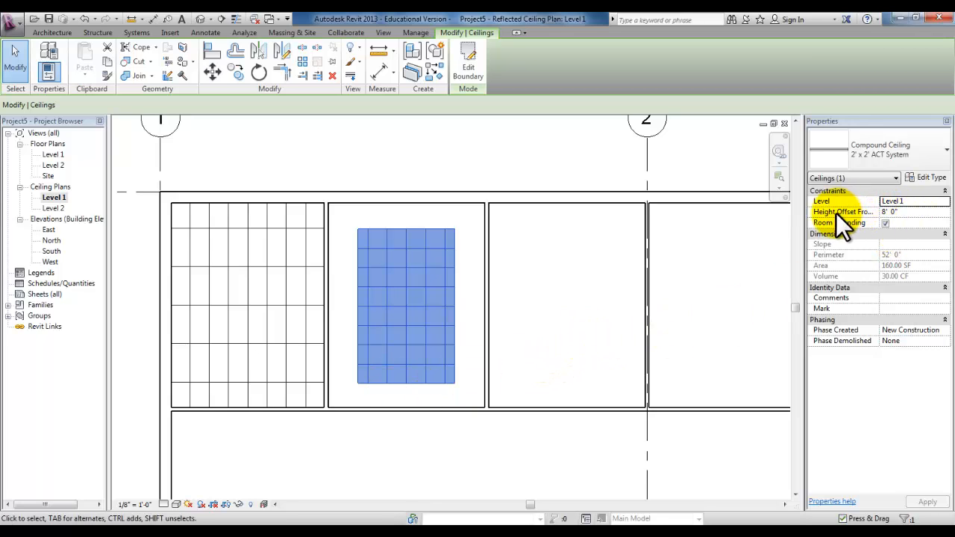
- Set the second room's ceiling height offset to 8' 6", apply it and deselect the ceiling
{"action": "left_click", "coordinate": [900, 211]}
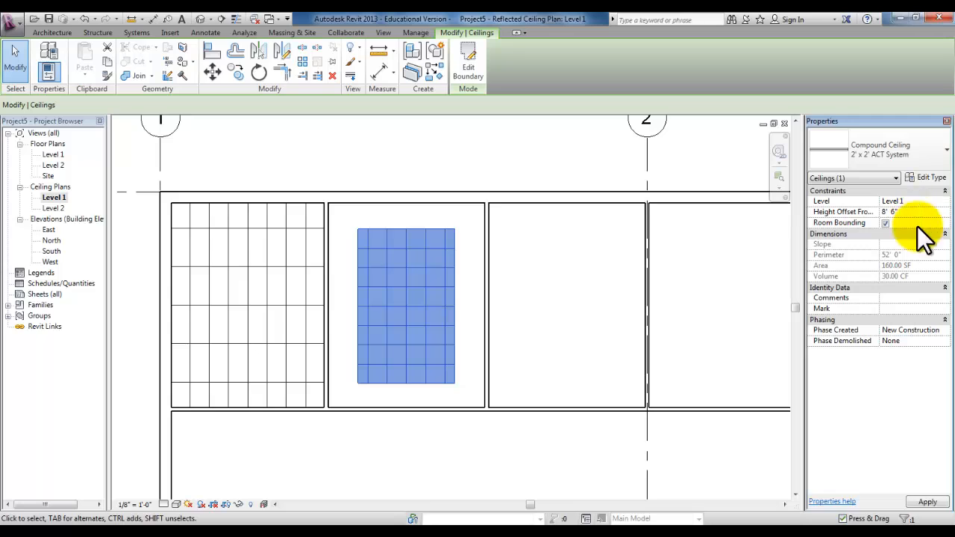
{"action": "left_click", "coordinate": [928, 502]}
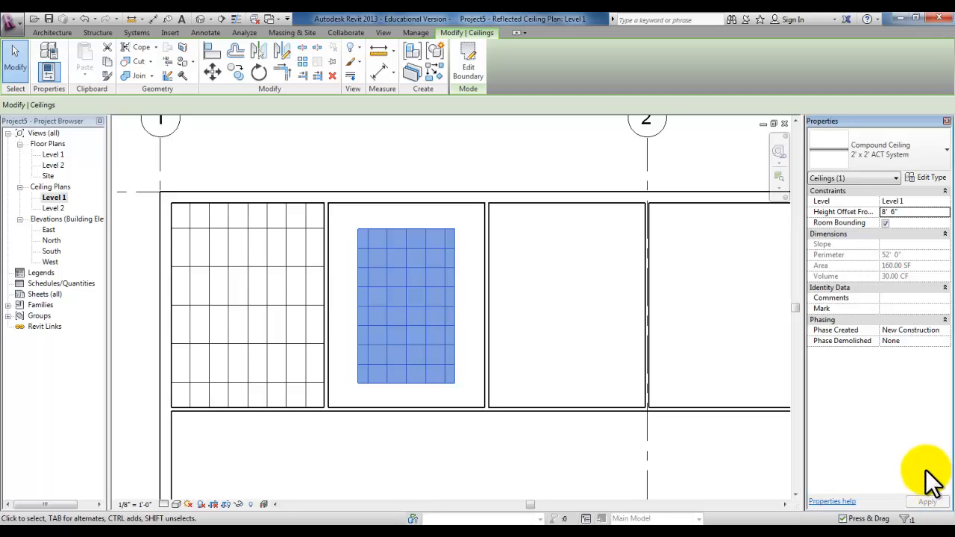
{"action": "left_click", "coordinate": [379, 145]}
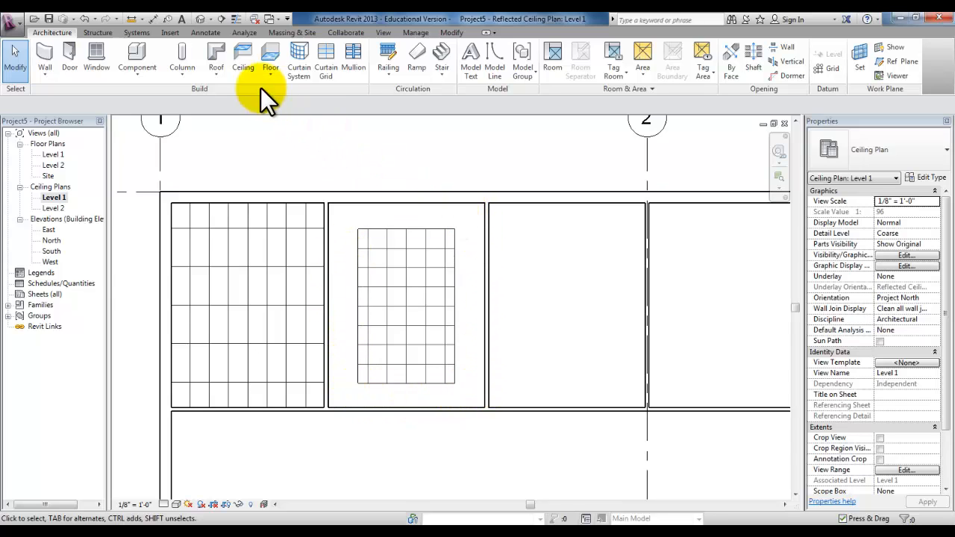
- Start another sketched ceiling and create boundary lines by picking the four walls around the second room
{"action": "left_click", "coordinate": [241, 70]}
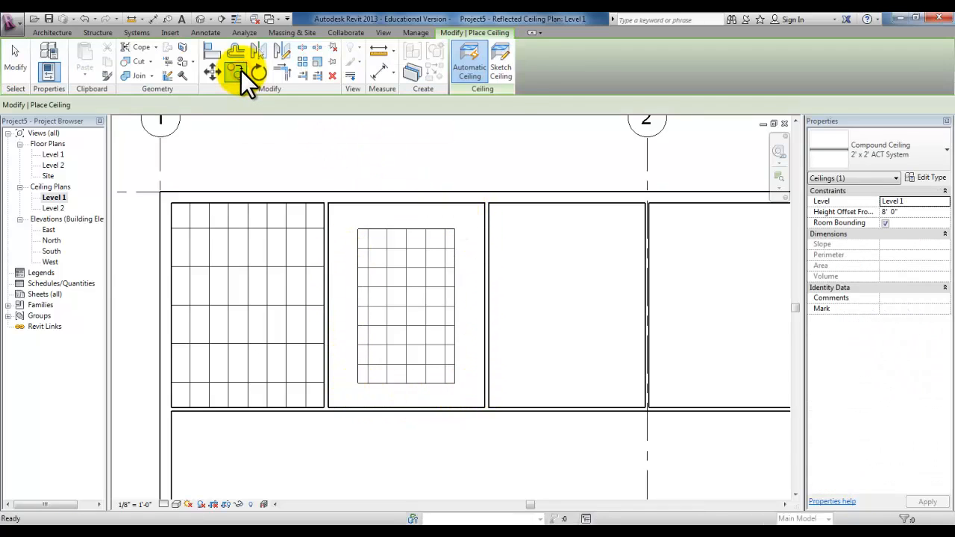
{"action": "left_click", "coordinate": [502, 59]}
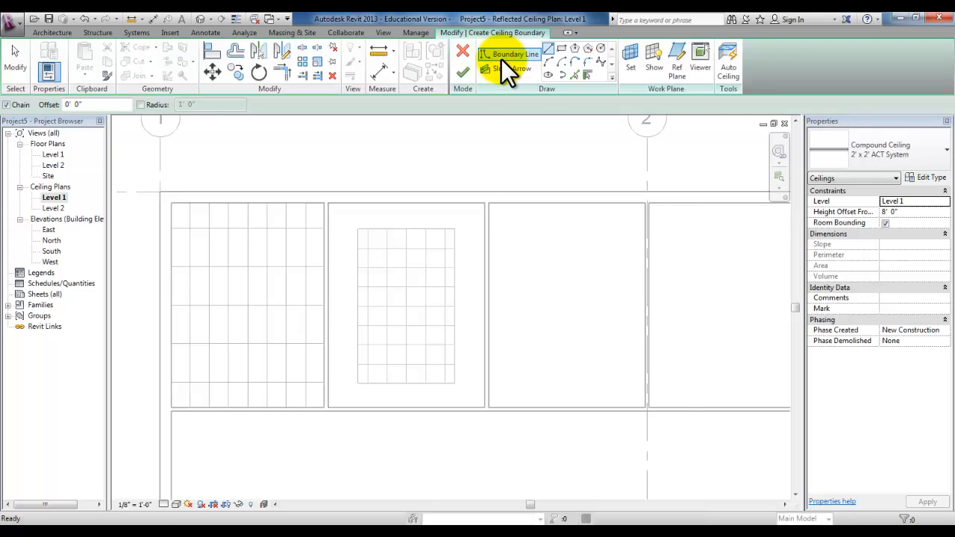
{"action": "scroll", "coordinate": [389, 218], "scroll_direction": "up", "scroll_amount": 1}
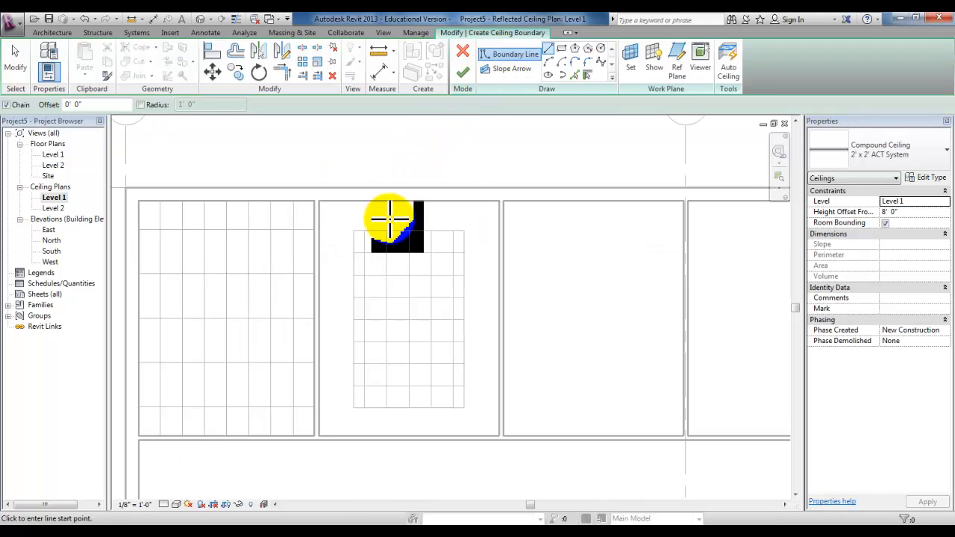
{"action": "left_click", "coordinate": [588, 75]}
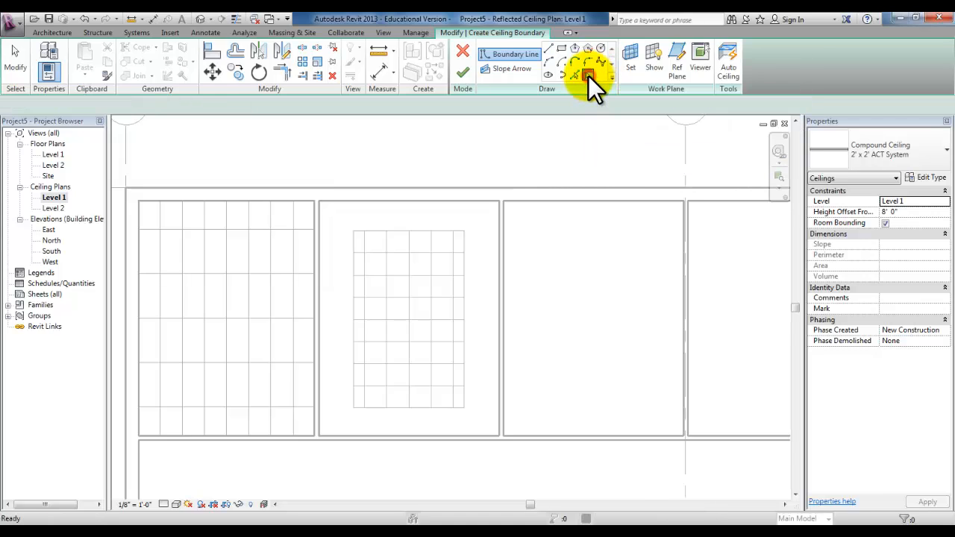
{"action": "left_click", "coordinate": [419, 201]}
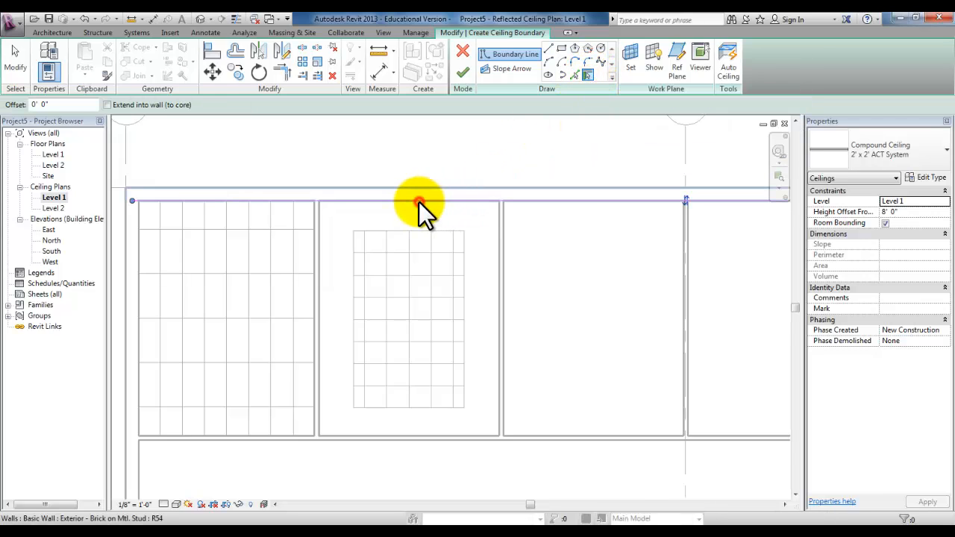
{"action": "left_click", "coordinate": [319, 288]}
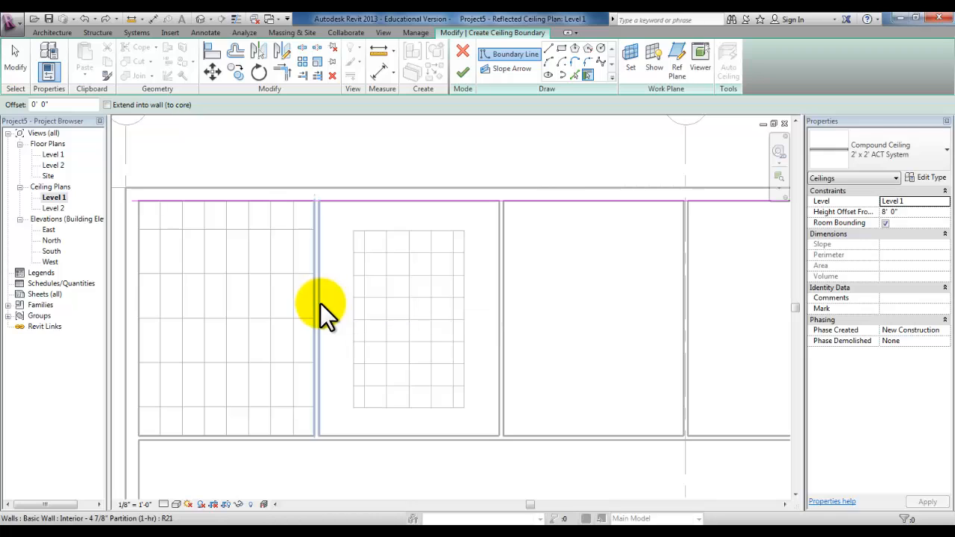
{"action": "left_click", "coordinate": [319, 303]}
{"action": "left_click", "coordinate": [410, 435]}
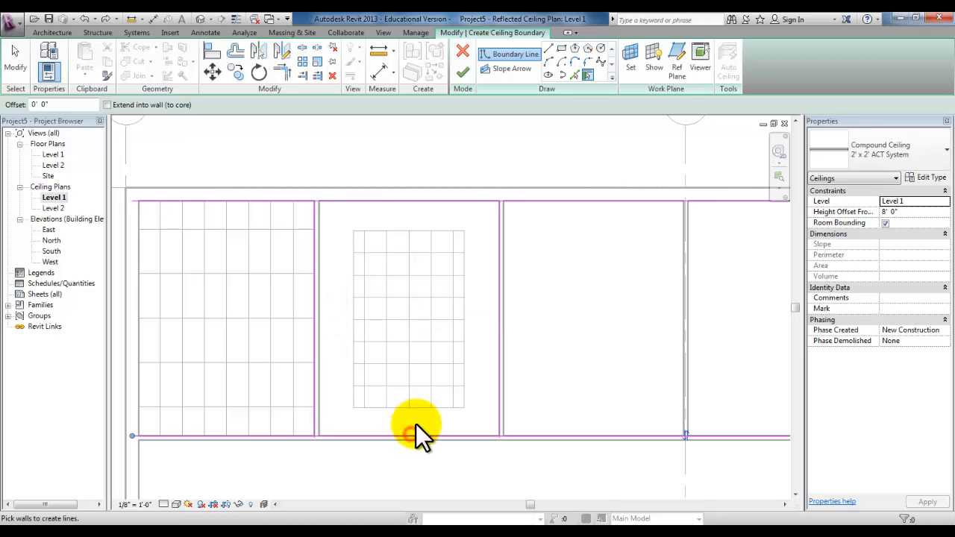
{"action": "key", "text": "Escape"}
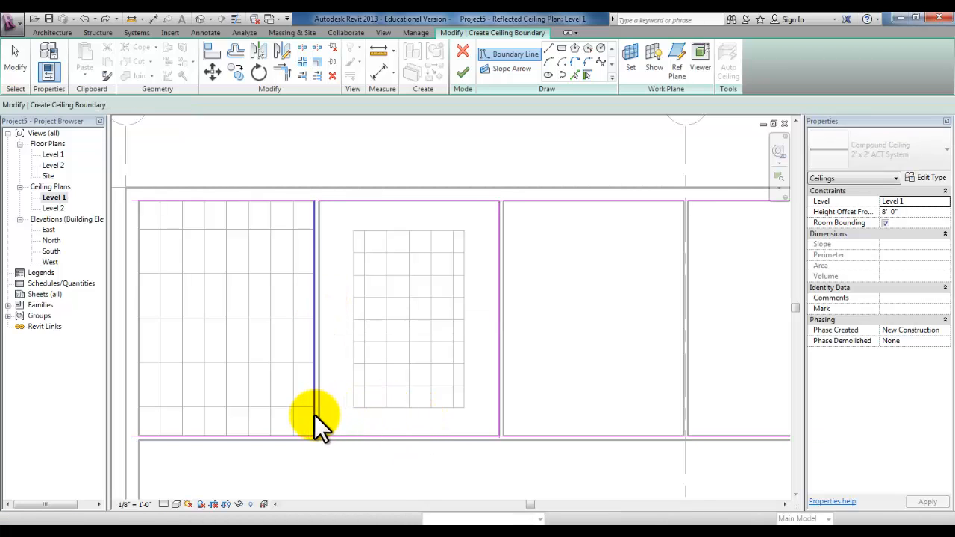
- Shift the boundary line at the first vertical partition onto the wall face inside the second room
{"action": "left_click", "coordinate": [314, 341]}
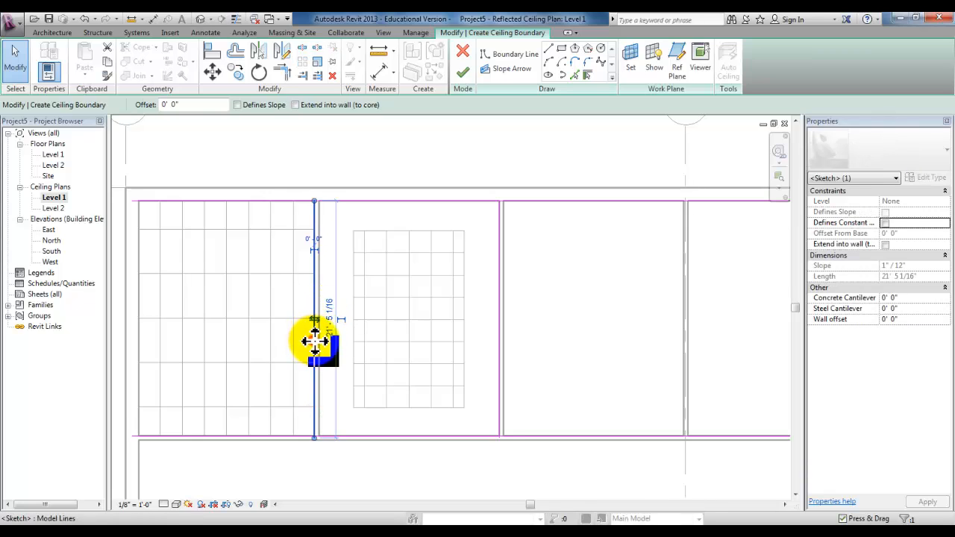
{"action": "mouse_move", "coordinate": [314, 339]}
{"action": "left_mouse_down"}
{"action": "mouse_move", "coordinate": [328, 338]}
{"action": "mouse_move", "coordinate": [317, 342]}
{"action": "left_mouse_up"}
{"action": "left_click", "coordinate": [331, 271]}
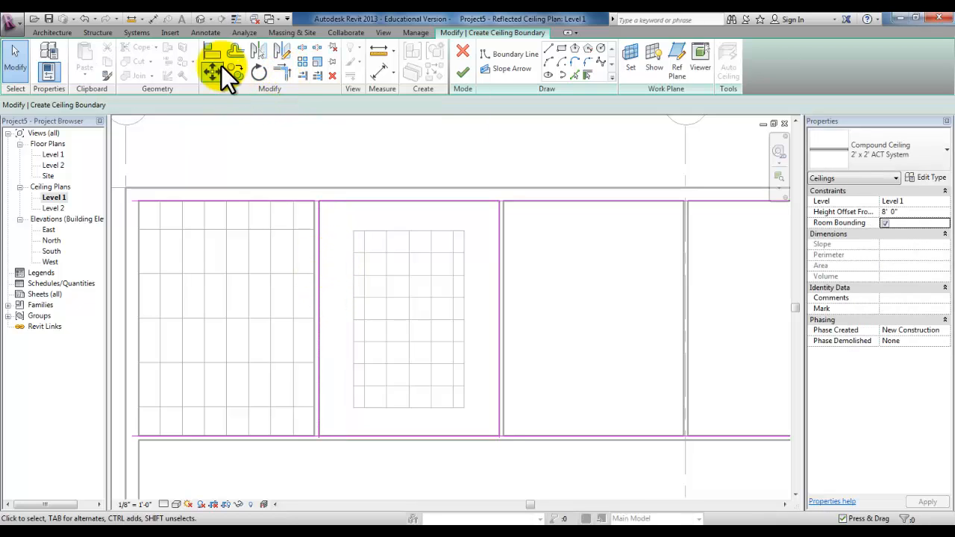
- Trim the picked boundary lines to corners so they form a closed rectangle around the second room
{"action": "left_click", "coordinate": [279, 71]}
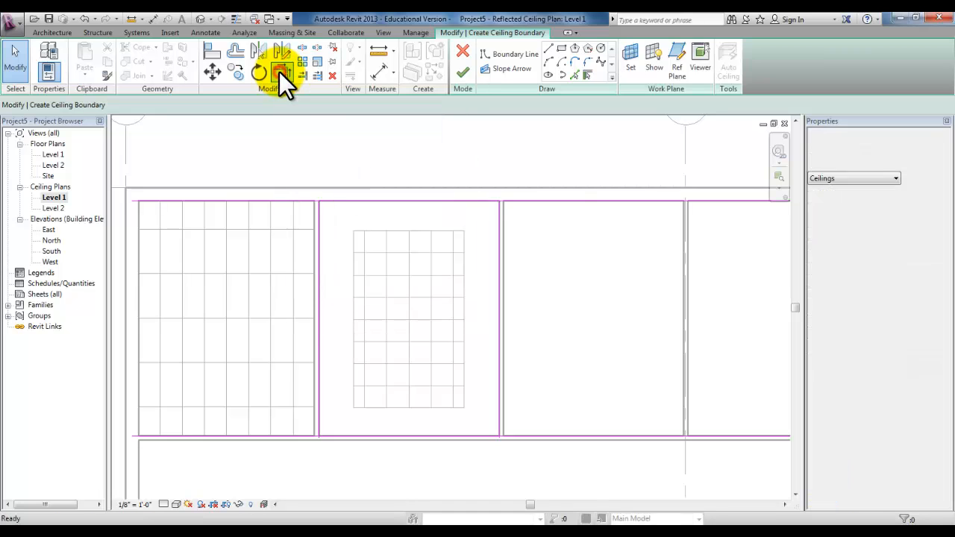
{"action": "left_click", "coordinate": [351, 200]}
{"action": "left_click", "coordinate": [324, 222]}
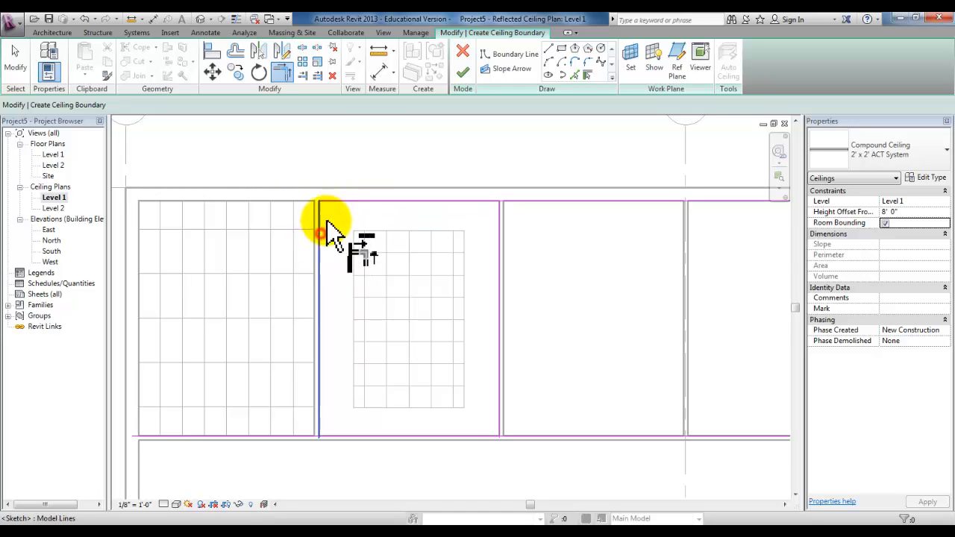
{"action": "left_click", "coordinate": [476, 201]}
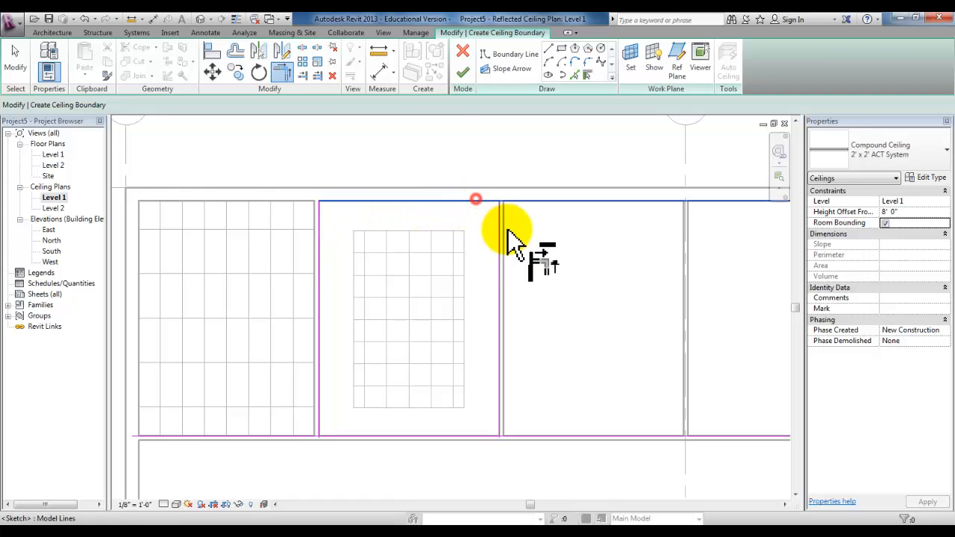
{"action": "left_click", "coordinate": [499, 240]}
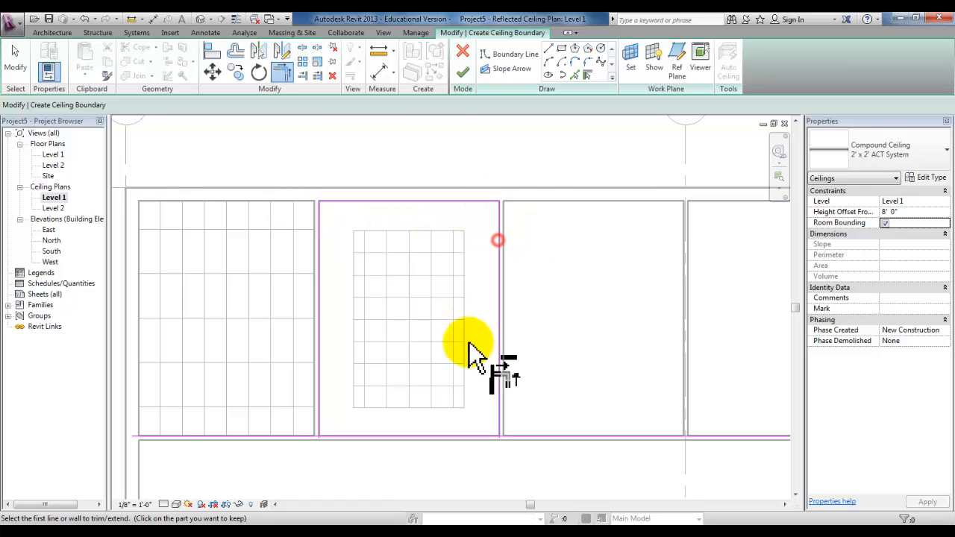
{"action": "left_click", "coordinate": [499, 416]}
{"action": "left_click", "coordinate": [482, 437]}
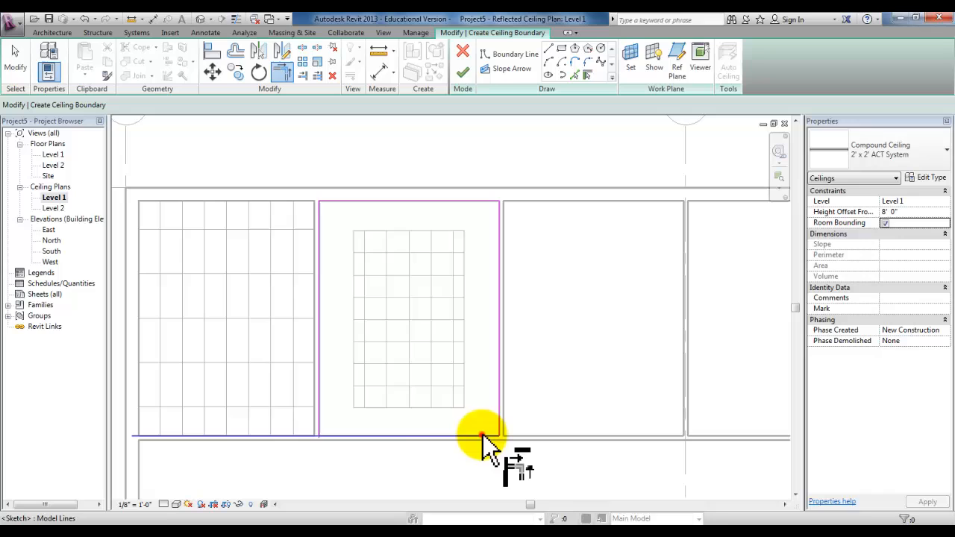
{"action": "left_click", "coordinate": [356, 435]}
{"action": "left_click", "coordinate": [320, 426]}
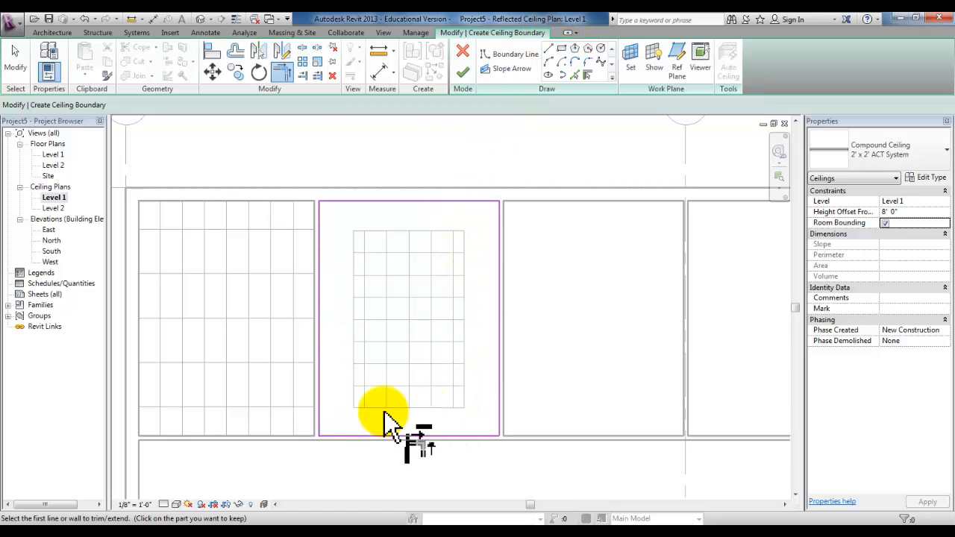
- Draw an inner 10' by 16' rectangular boundary tracing the edges of the existing 2' x 2' ceiling in the second room
{"action": "left_click", "coordinate": [562, 50]}
{"action": "left_click", "coordinate": [353, 231]}
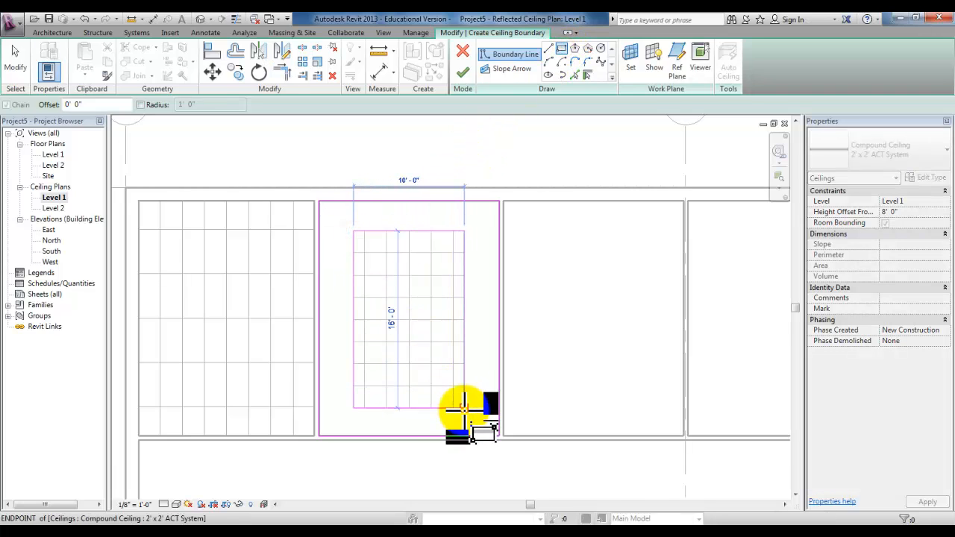
{"action": "left_click", "coordinate": [463, 407]}
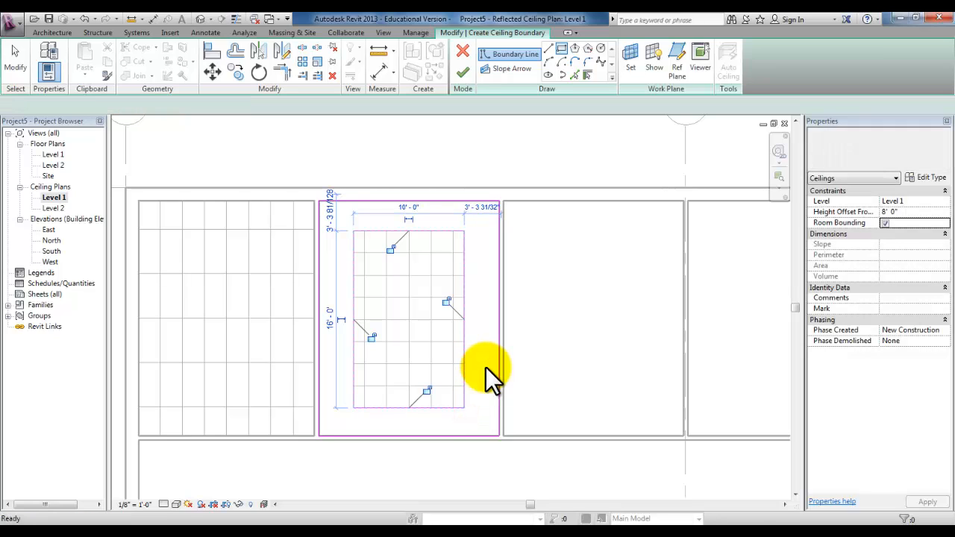
{"action": "key", "text": "Escape"}
{"action": "key", "text": "Escape"}
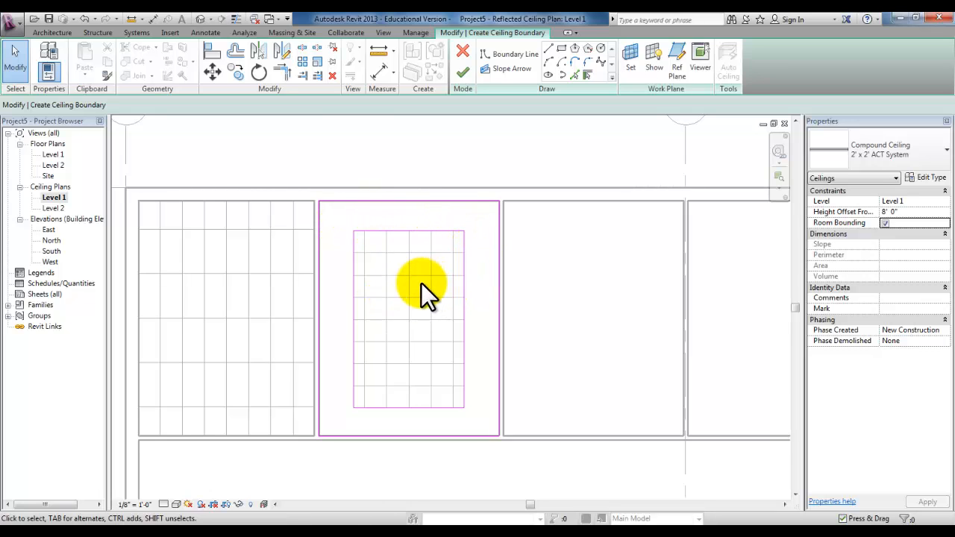
- Set the type of the sketched surrounding ceiling to GWB on Mtl. Stud and finish the sketch
{"action": "left_click", "coordinate": [918, 155]}
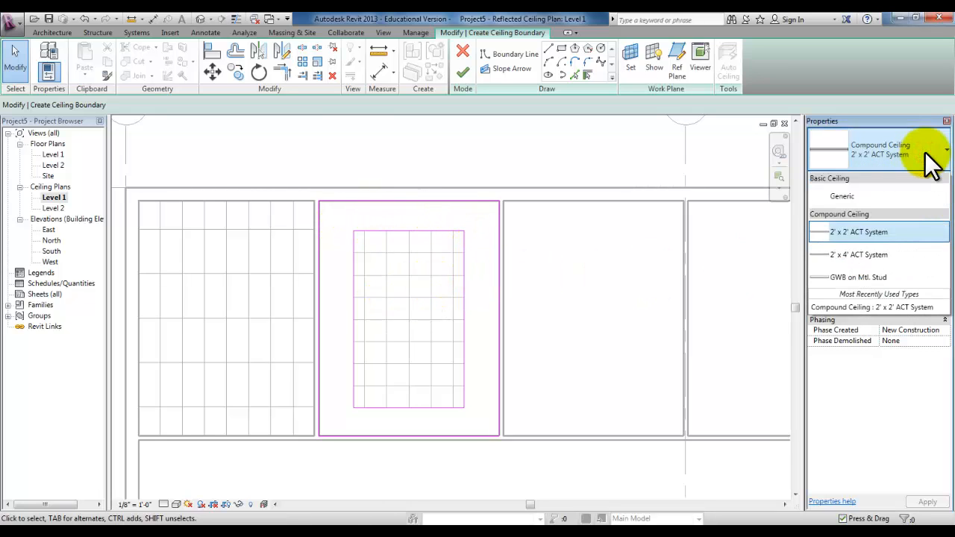
{"action": "left_click", "coordinate": [865, 277]}
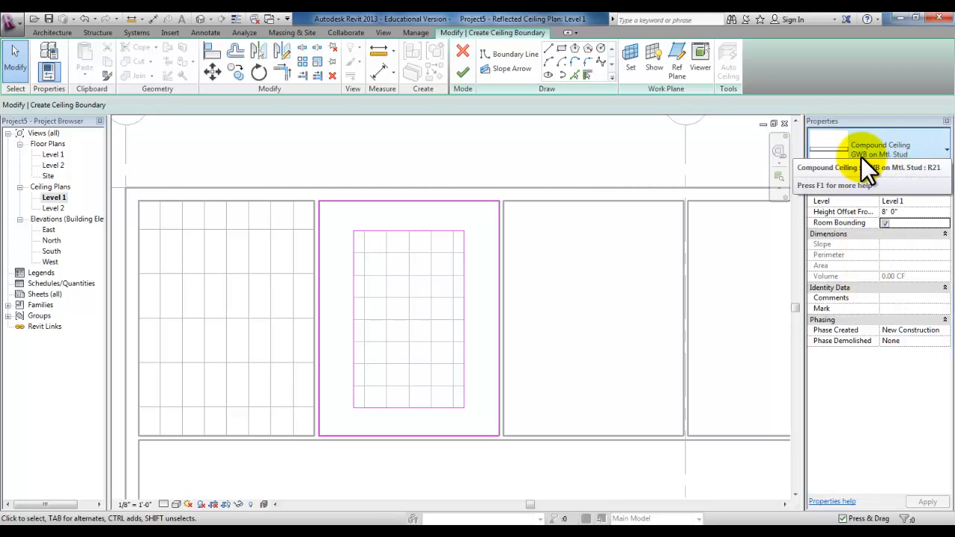
{"action": "left_click", "coordinate": [912, 146]}
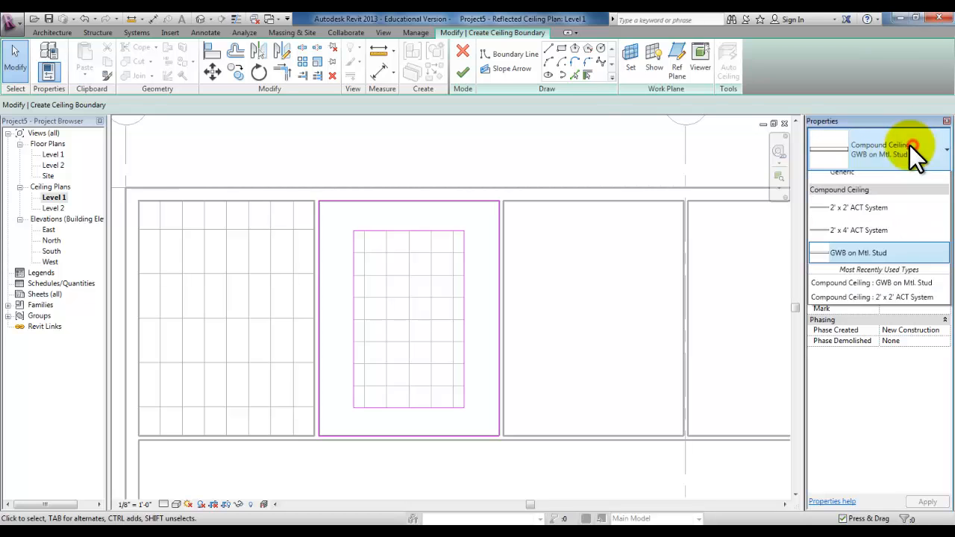
{"action": "left_click", "coordinate": [463, 73]}
{"action": "left_click", "coordinate": [462, 73]}
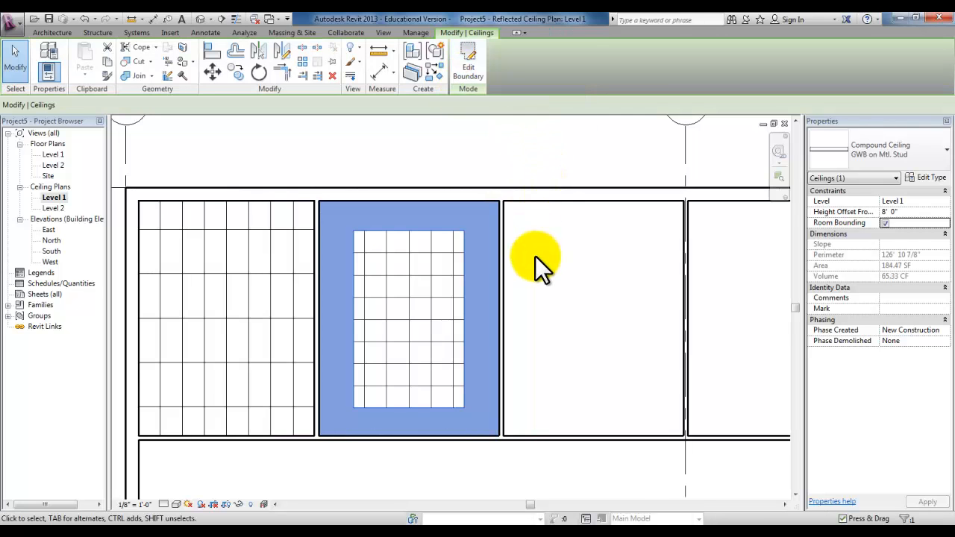
{"action": "key", "text": "Escape"}
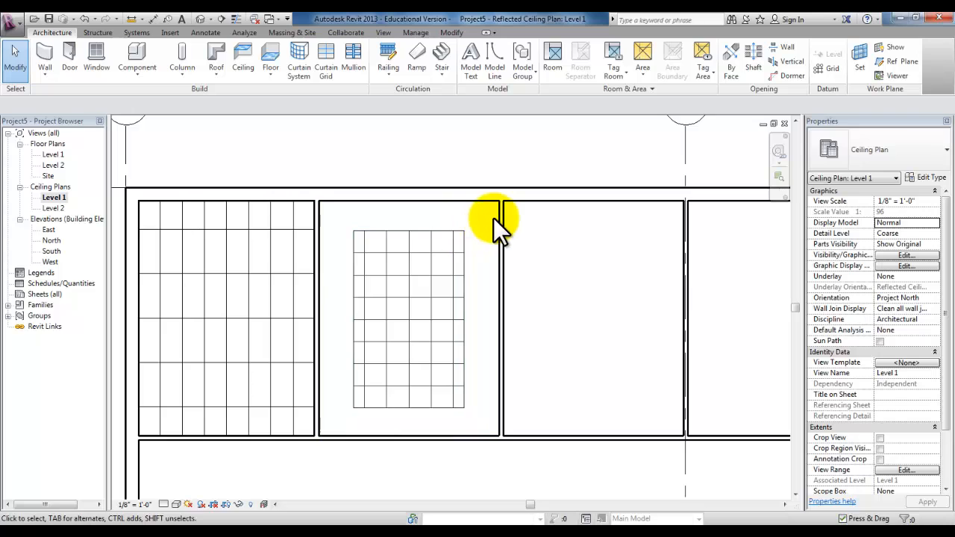
- Select the surrounding ceiling in the second room and open the Gypsum Wall Board material of its Finish 2 layer for editing
{"action": "key", "text": "Tab"}
{"action": "left_click", "coordinate": [337, 203]}
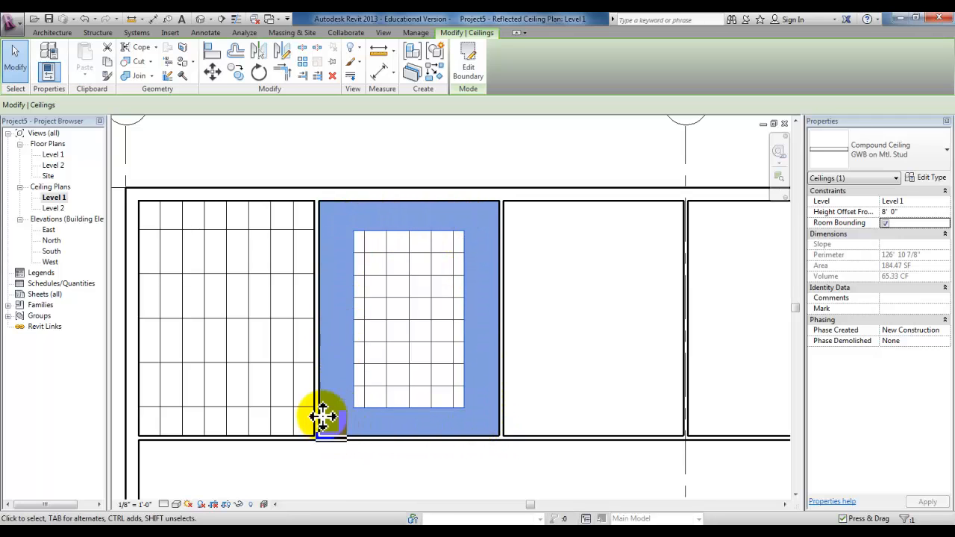
{"action": "left_click", "coordinate": [925, 179]}
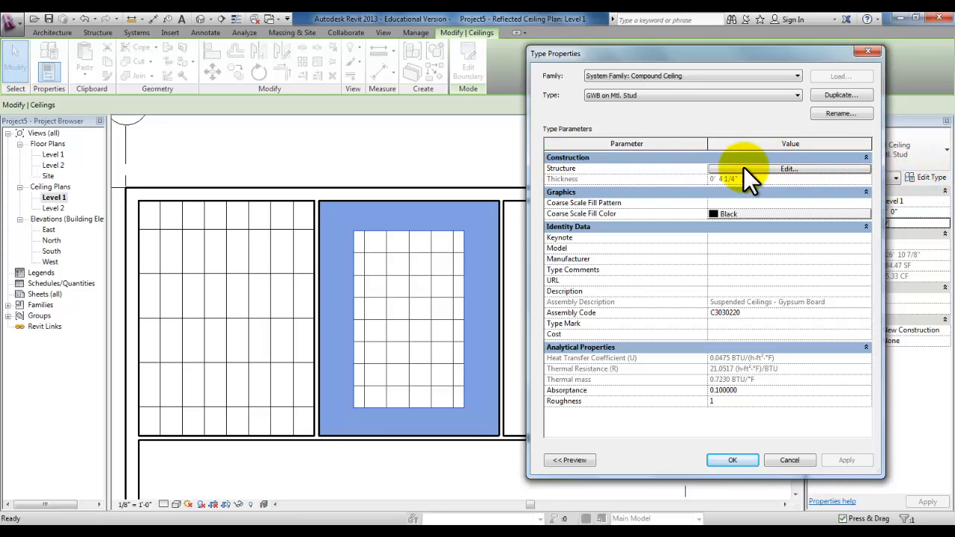
{"action": "left_click", "coordinate": [791, 169]}
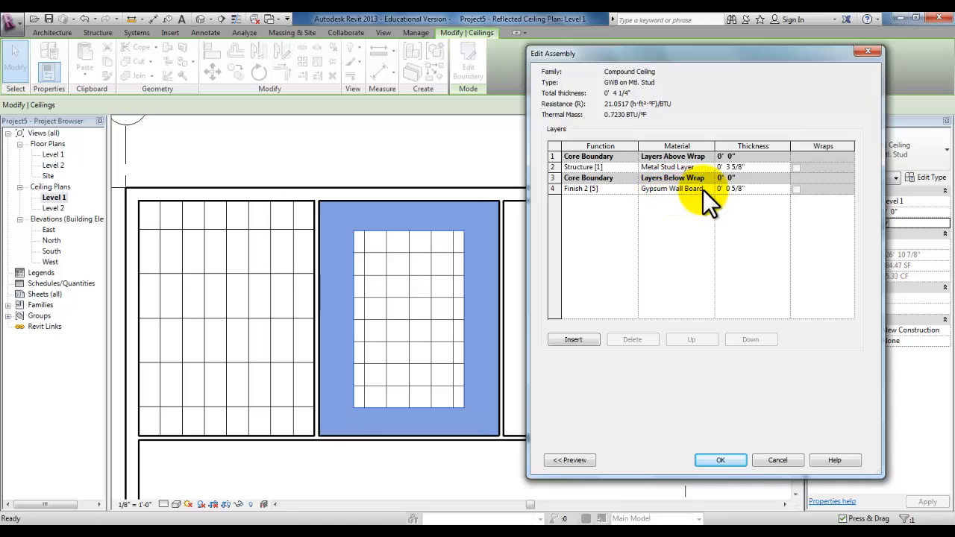
{"action": "left_click", "coordinate": [707, 188]}
{"action": "left_click", "coordinate": [709, 188]}
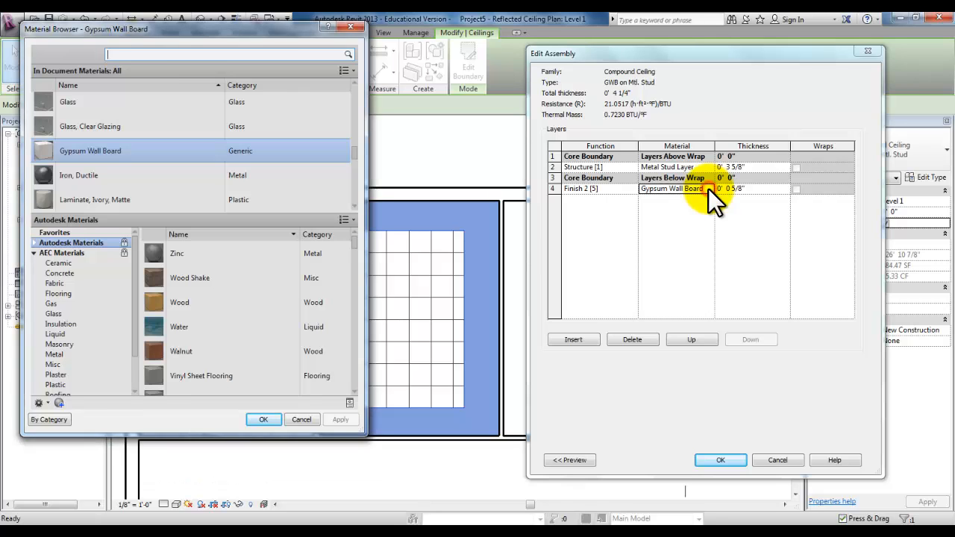
{"action": "scroll", "coordinate": [192, 244], "scroll_direction": "down", "scroll_amount": 1}
{"action": "scroll", "coordinate": [192, 257], "scroll_direction": "up", "scroll_amount": 1}
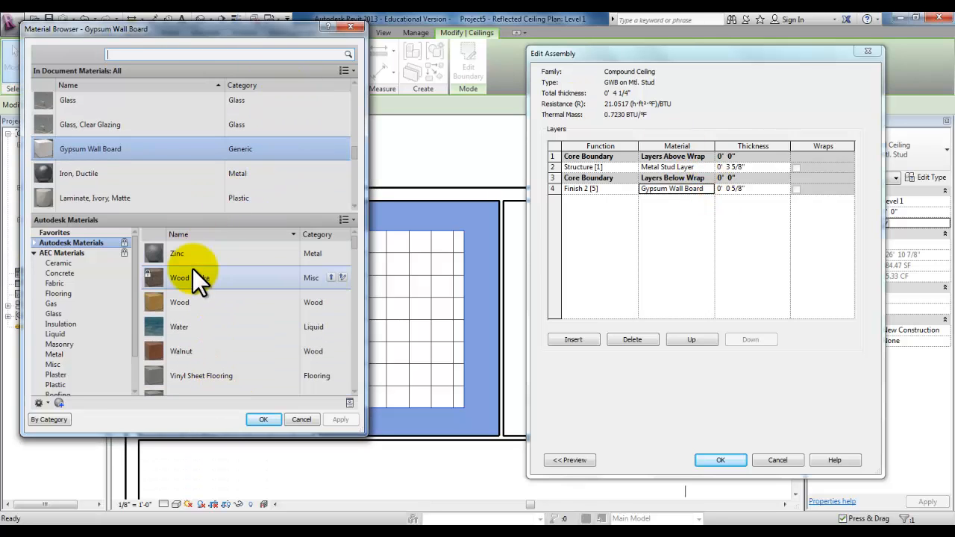
{"action": "scroll", "coordinate": [119, 172], "scroll_direction": "up", "scroll_amount": 1}
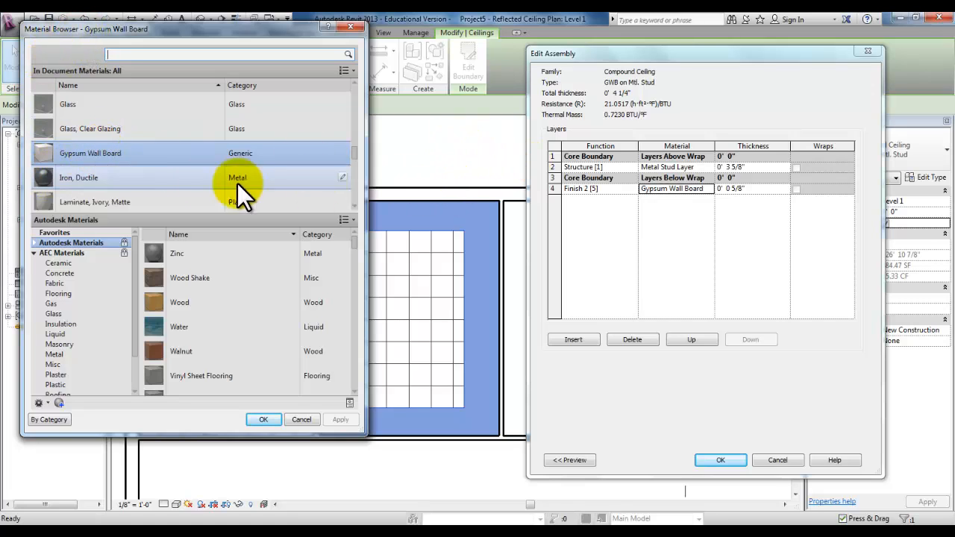
{"action": "double_click", "coordinate": [88, 153]}
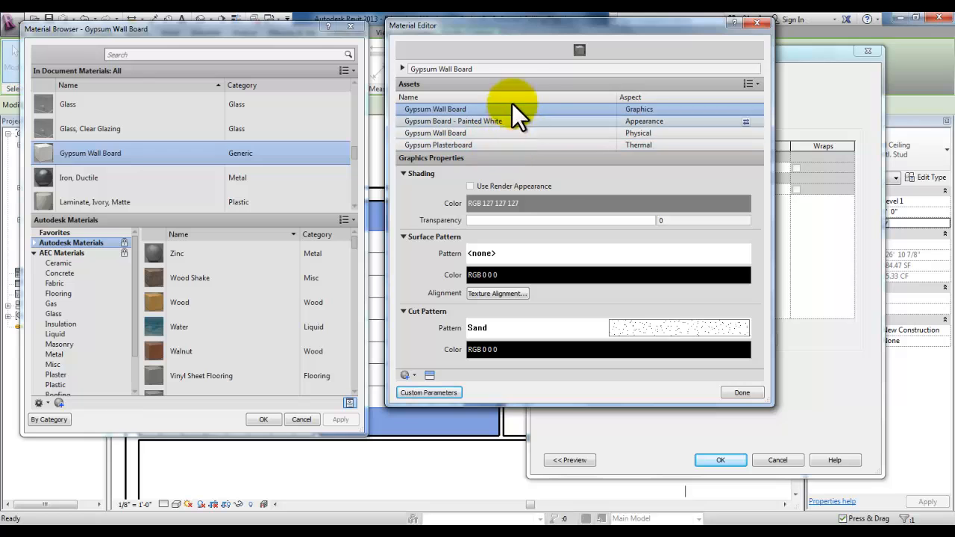
{"action": "left_click_drag", "start_coordinate": [537, 28], "coordinate": [546, 38]}
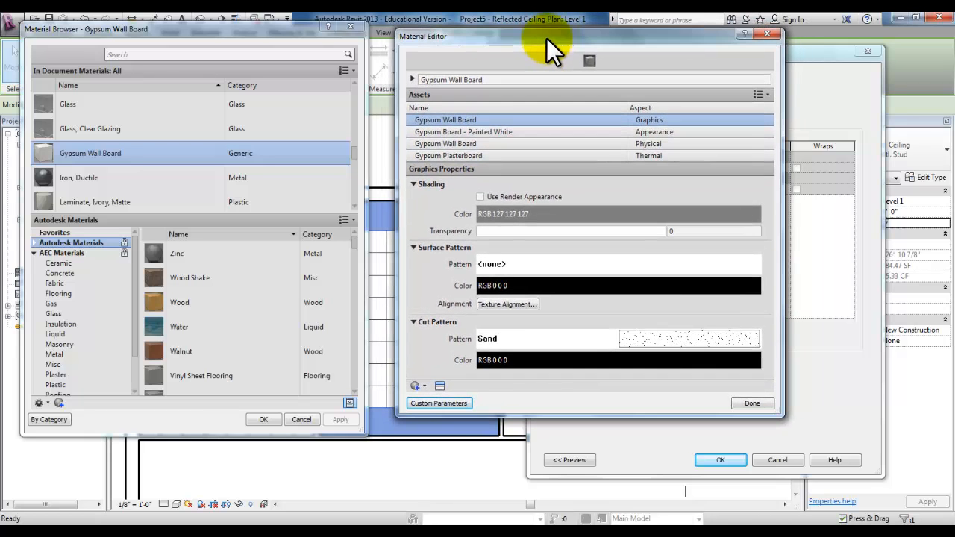
{"action": "scroll", "coordinate": [349, 140], "scroll_direction": "down", "scroll_amount": 1}
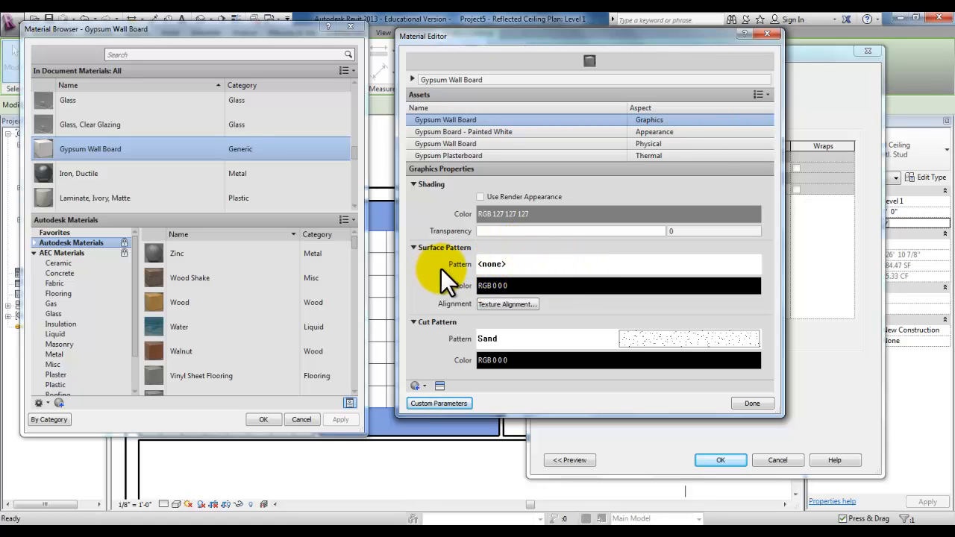
- Assign the Concrete drafting pattern as the Gypsum Wall Board material's surface pattern and accept the changes to the ceiling type
{"action": "left_click", "coordinate": [569, 265]}
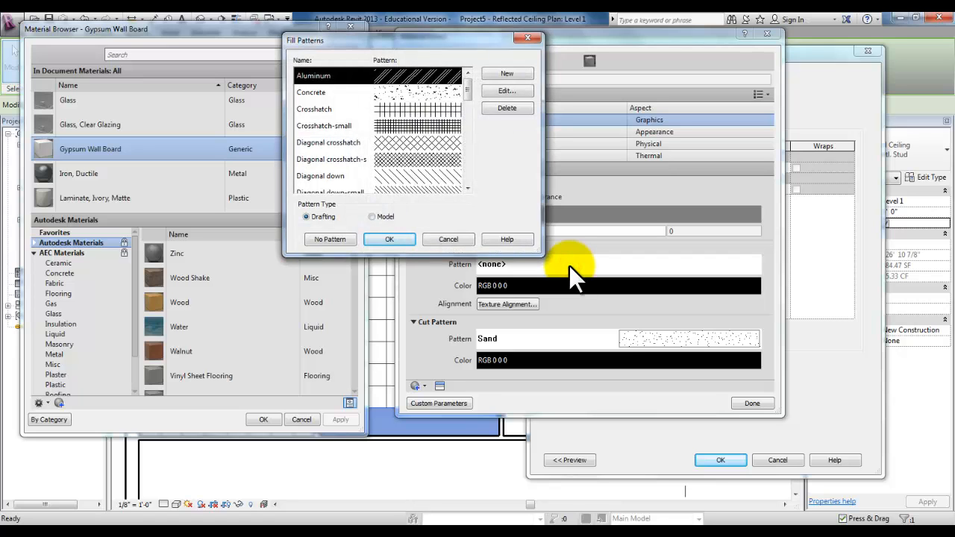
{"action": "left_click_drag", "start_coordinate": [486, 40], "coordinate": [352, 162]}
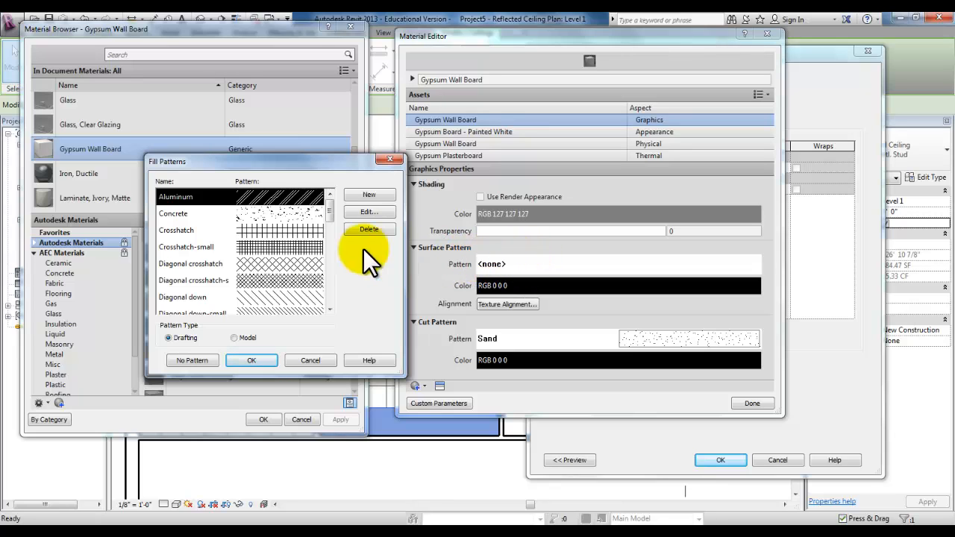
{"action": "left_click", "coordinate": [285, 215]}
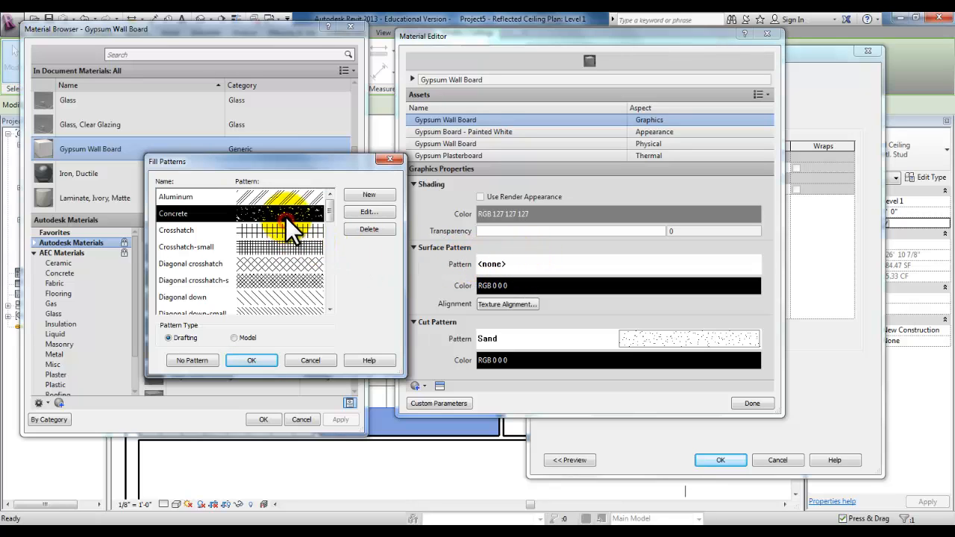
{"action": "left_click", "coordinate": [254, 361]}
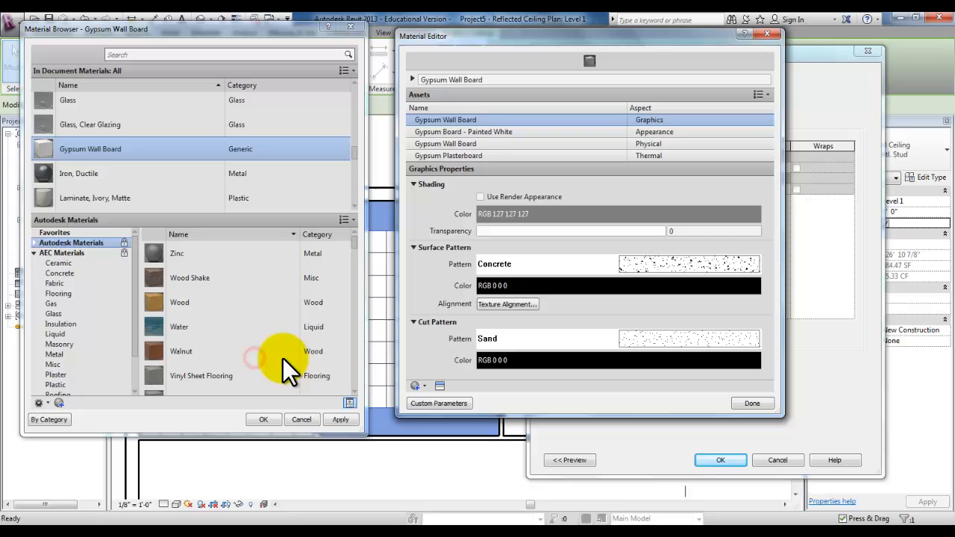
{"action": "left_click", "coordinate": [752, 403]}
{"action": "left_click", "coordinate": [264, 417]}
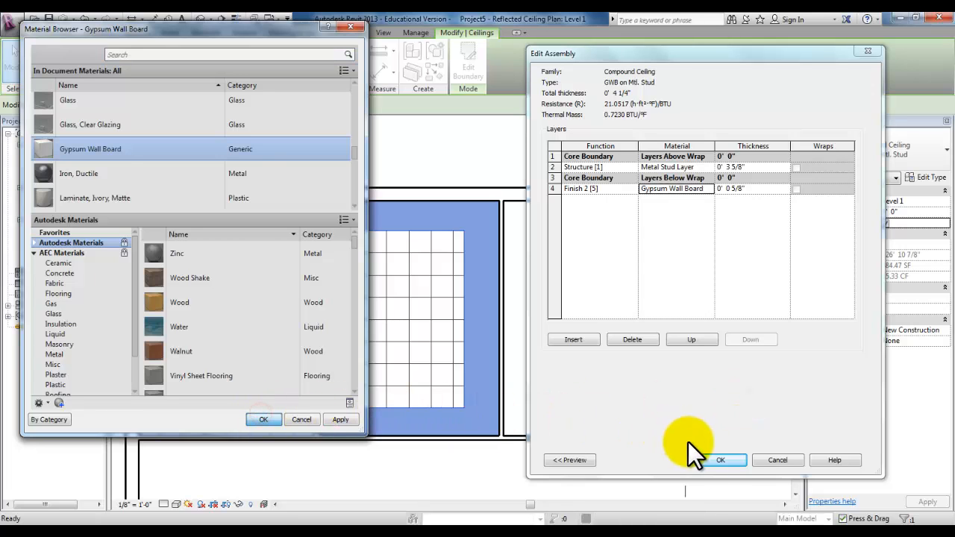
{"action": "left_click", "coordinate": [720, 459]}
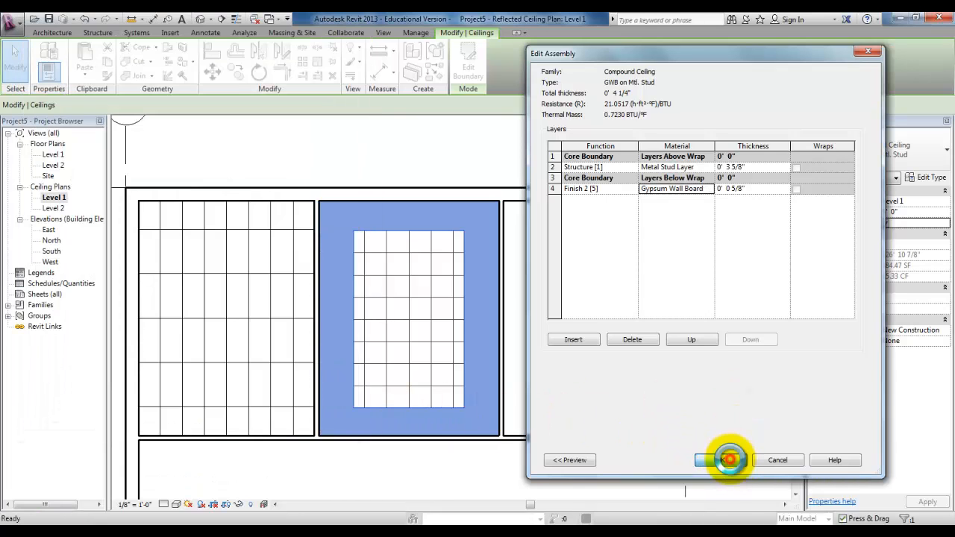
{"action": "left_click", "coordinate": [730, 459]}
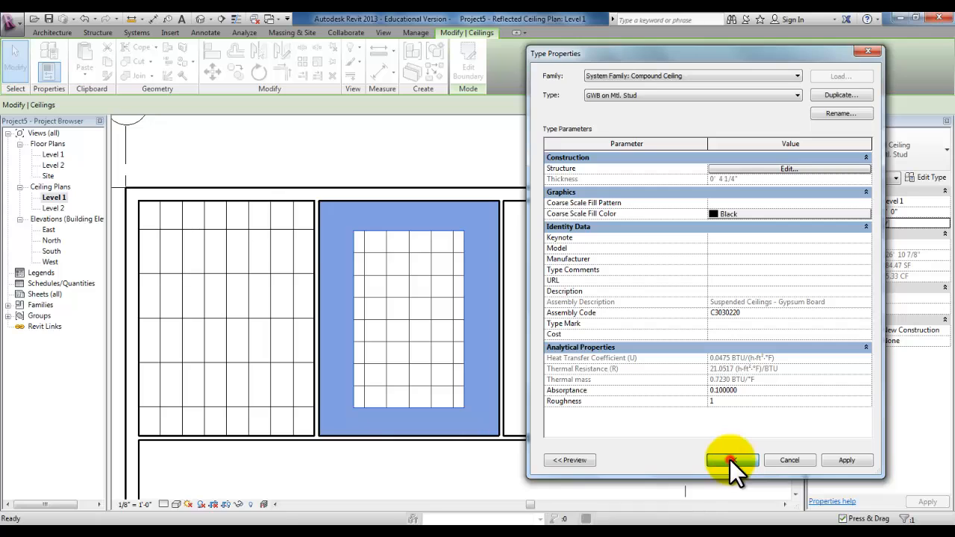
{"action": "left_click", "coordinate": [729, 459]}
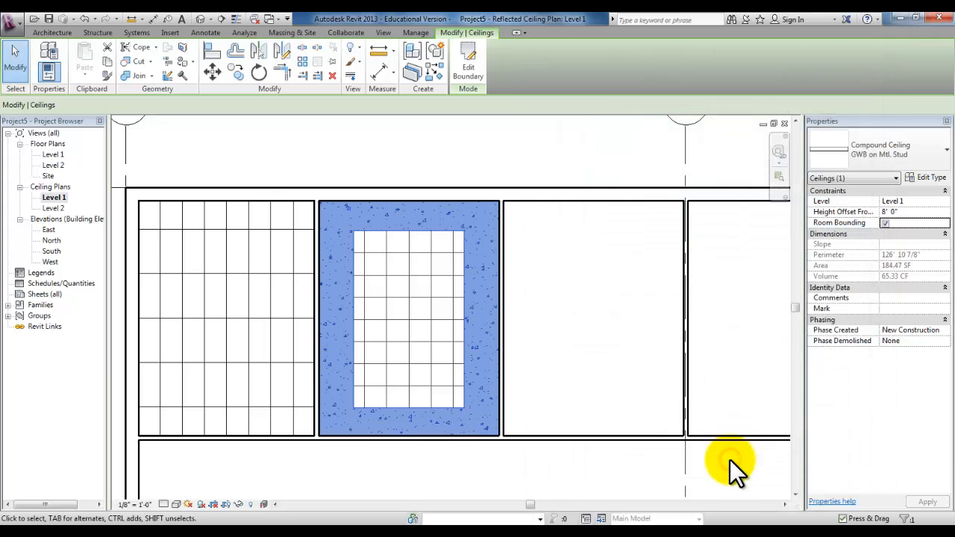
{"action": "left_click", "coordinate": [543, 160]}
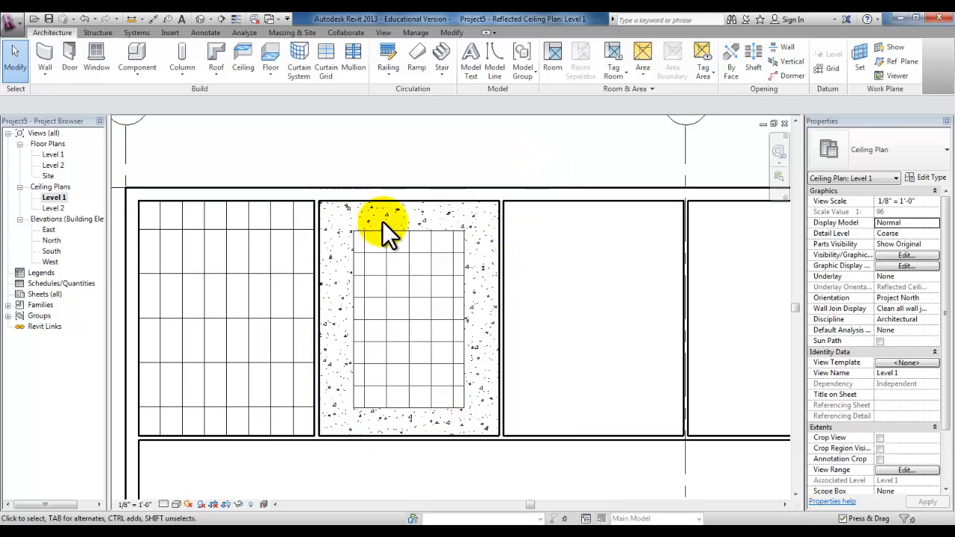
- Move the grid of the 2' x 4' ceiling in the first room 1' horizontally
{"action": "scroll", "coordinate": [481, 269], "scroll_direction": "down", "scroll_amount": 2}
{"action": "scroll", "coordinate": [482, 302], "scroll_direction": "down", "scroll_amount": 2}
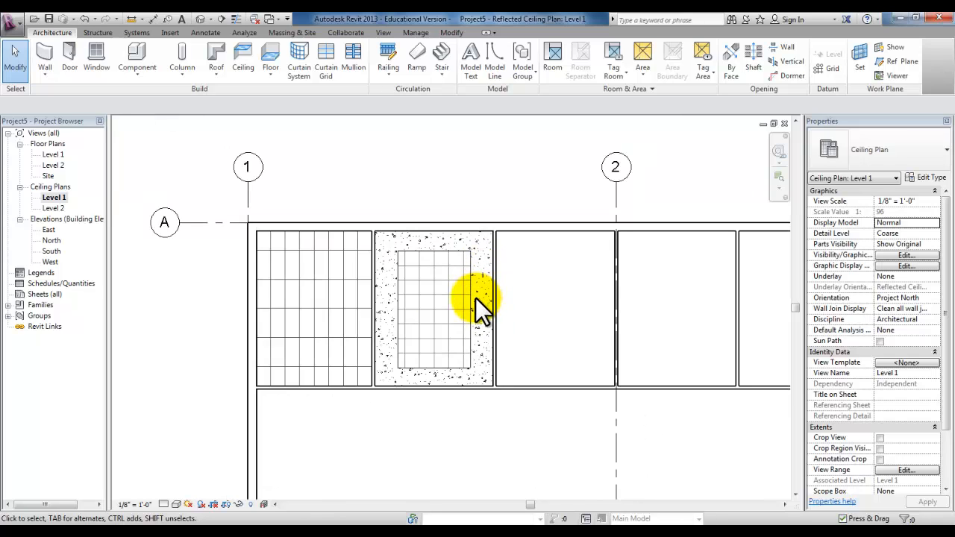
{"action": "middle_click_drag", "start_coordinate": [477, 303], "coordinate": [444, 315]}
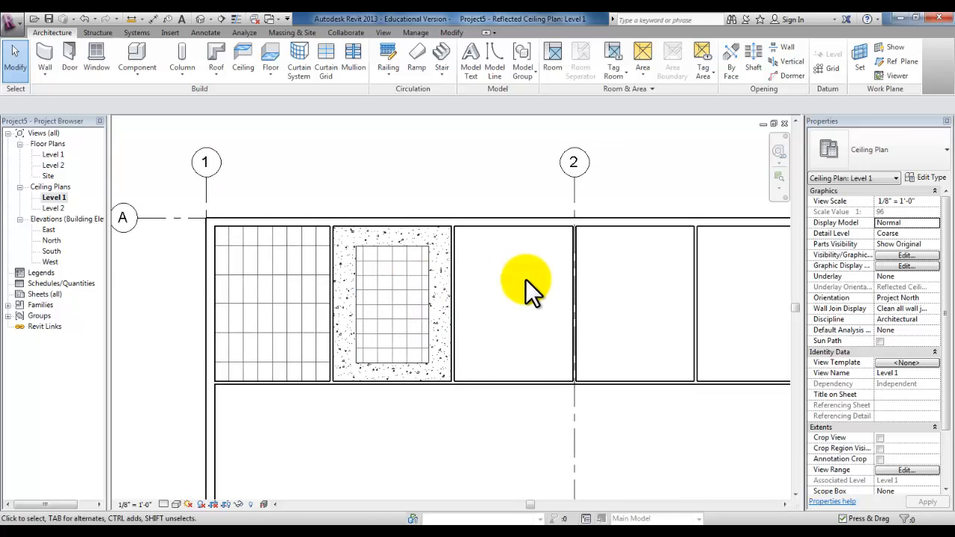
{"action": "scroll", "coordinate": [270, 255], "scroll_direction": "up", "scroll_amount": 2}
{"action": "left_click", "coordinate": [270, 254]}
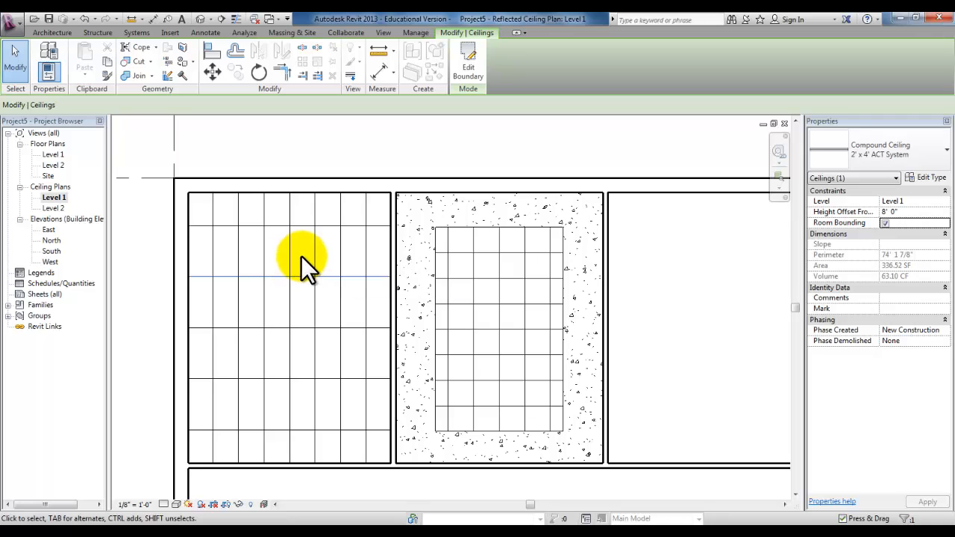
{"action": "left_click", "coordinate": [214, 68]}
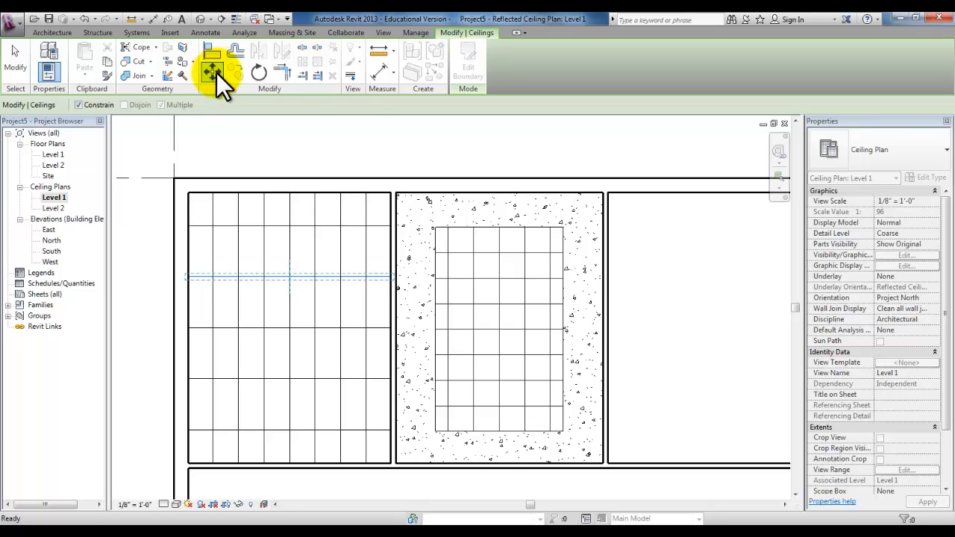
{"action": "left_click", "coordinate": [289, 257]}
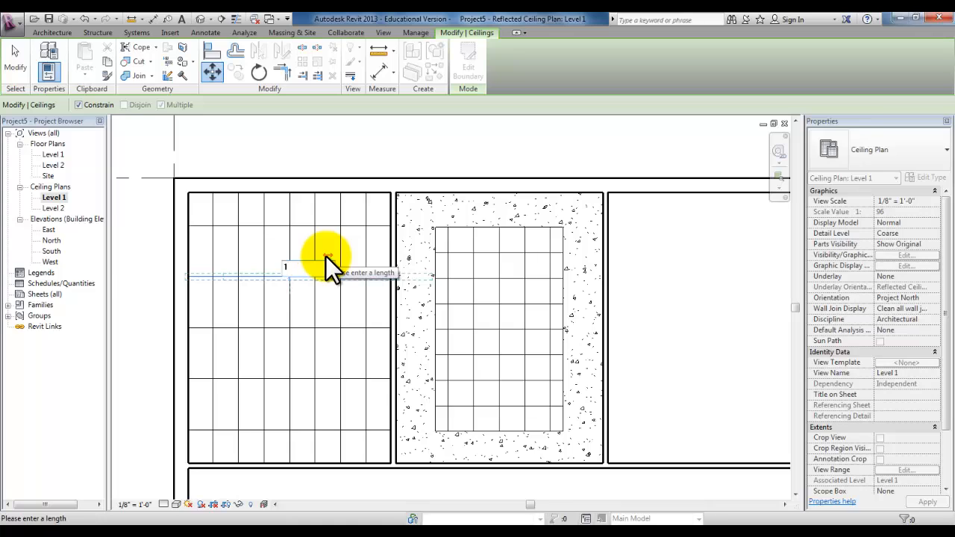
{"action": "left_click", "coordinate": [326, 256]}
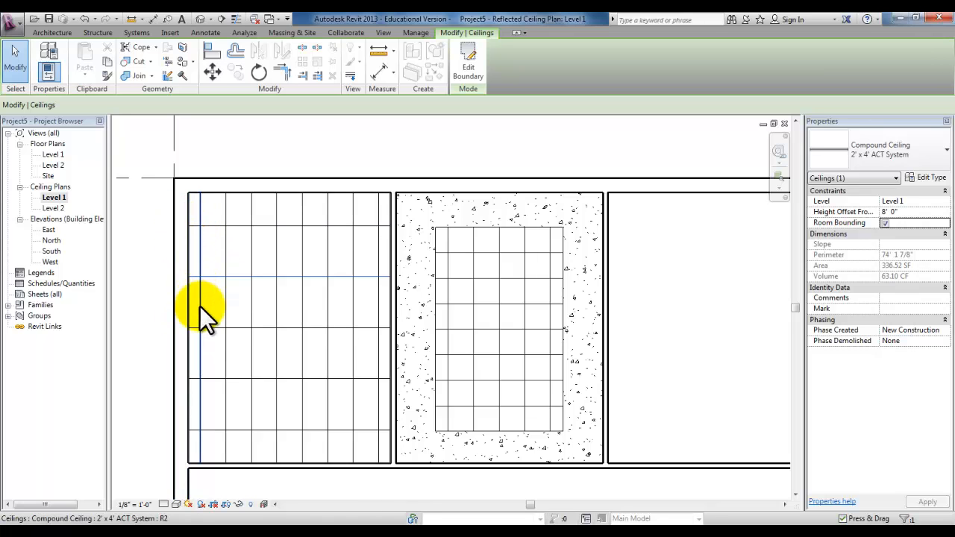
- Rotate the first room's 2' x 4' ceiling grid counterclockwise to a diagonal angle using one of its vertical grid lines
{"action": "left_click", "coordinate": [388, 276]}
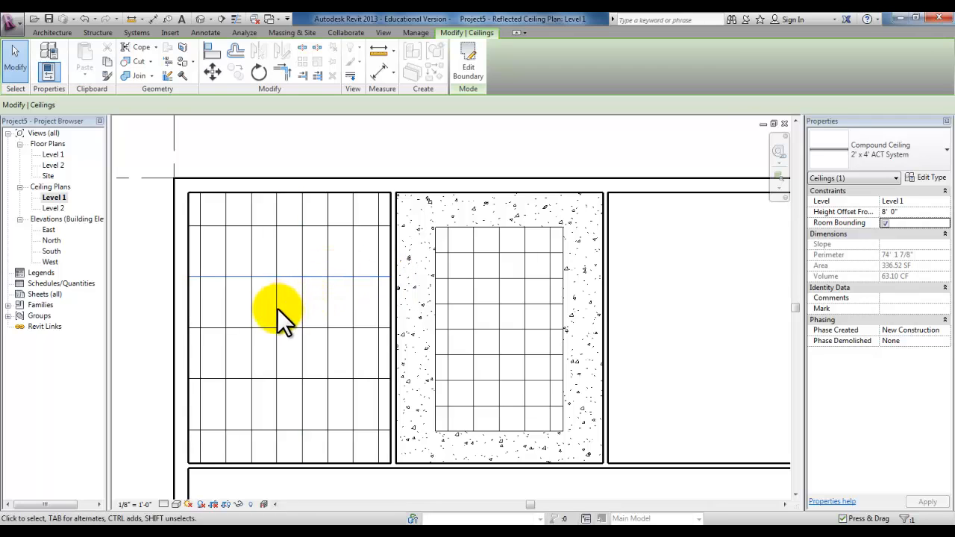
{"action": "left_click", "coordinate": [277, 312]}
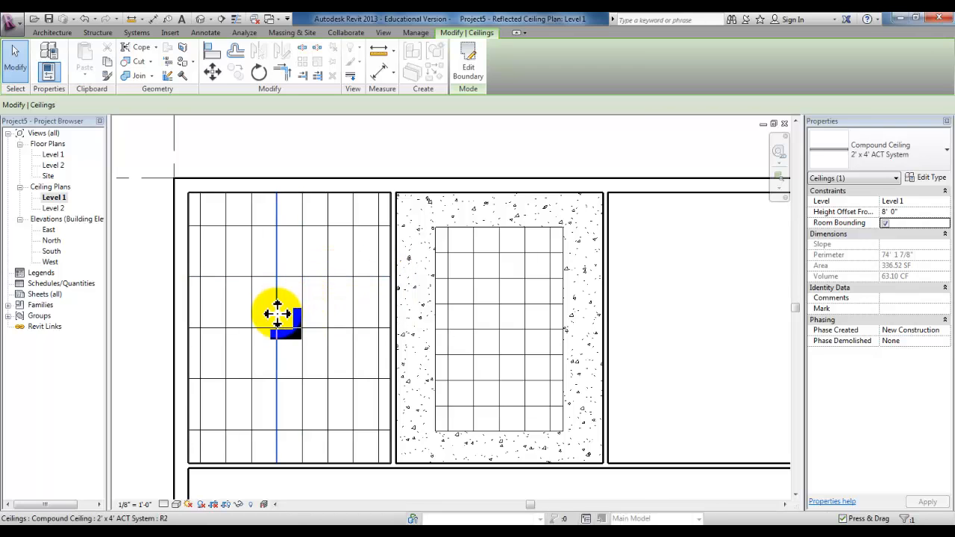
{"action": "left_click", "coordinate": [259, 72]}
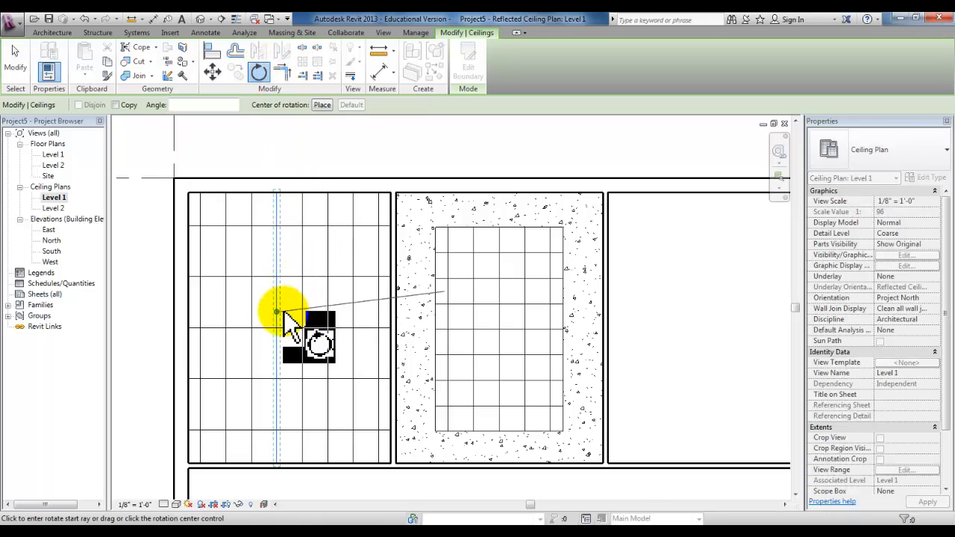
{"action": "left_click", "coordinate": [345, 314]}
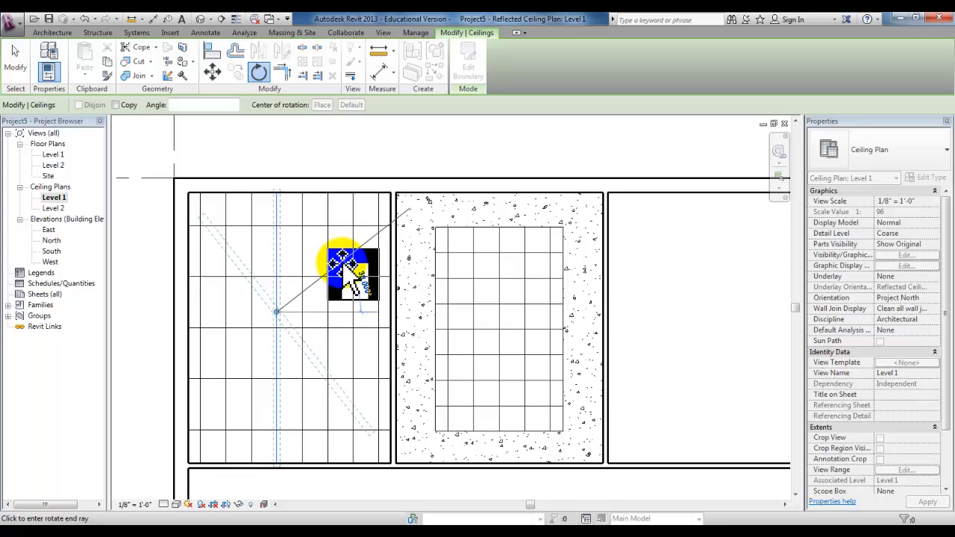
{"action": "left_click", "coordinate": [342, 265]}
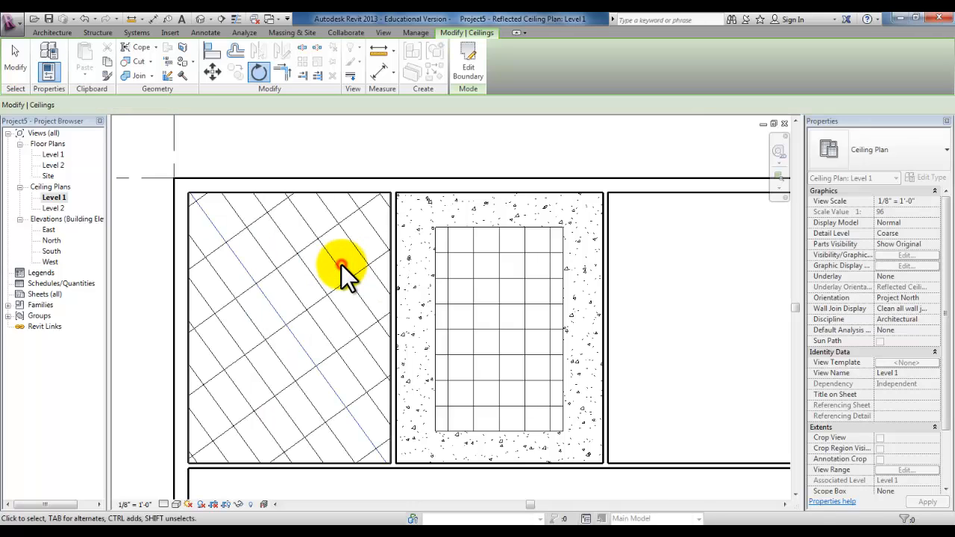
{"action": "scroll", "coordinate": [342, 265], "scroll_direction": "down", "scroll_amount": 3}
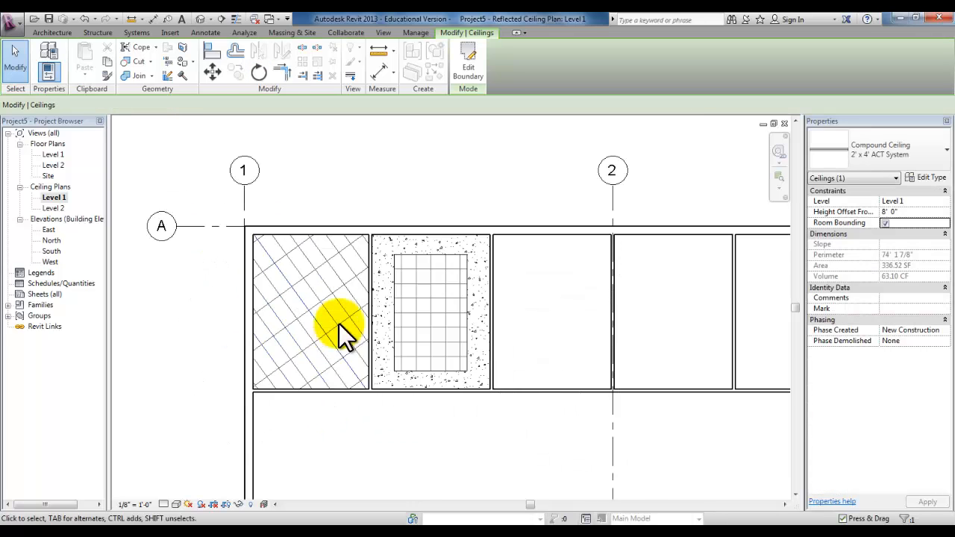
- Start a sketched GWB on Mtl. Stud ceiling and draw its rectangular boundary along the inner wall faces of the third room
{"action": "scroll", "coordinate": [341, 299], "scroll_direction": "up", "scroll_amount": 2}
{"action": "scroll", "coordinate": [550, 345], "scroll_direction": "down", "scroll_amount": 2}
{"action": "middle_click_drag", "start_coordinate": [551, 346], "coordinate": [454, 339]}
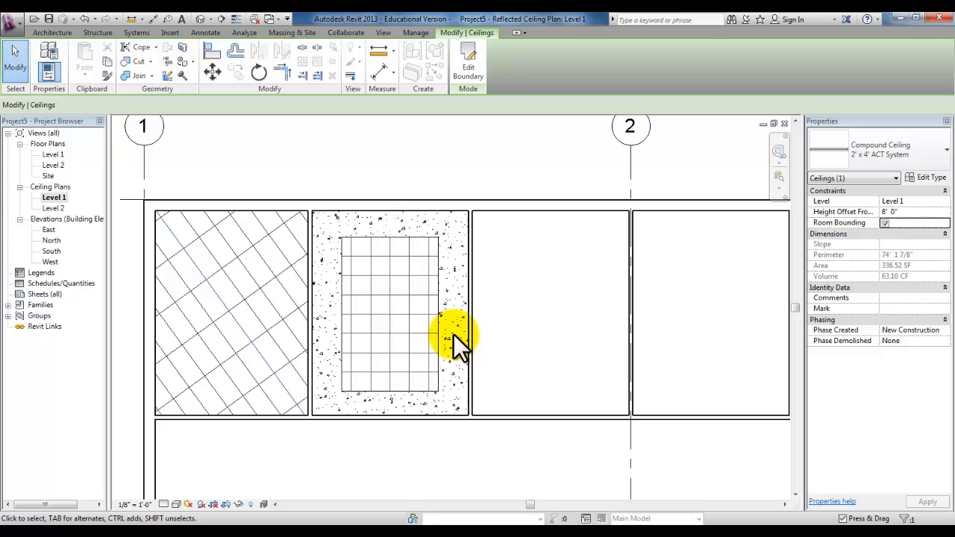
{"action": "left_click", "coordinate": [520, 441]}
{"action": "middle_click_drag", "start_coordinate": [533, 330], "coordinate": [515, 352]}
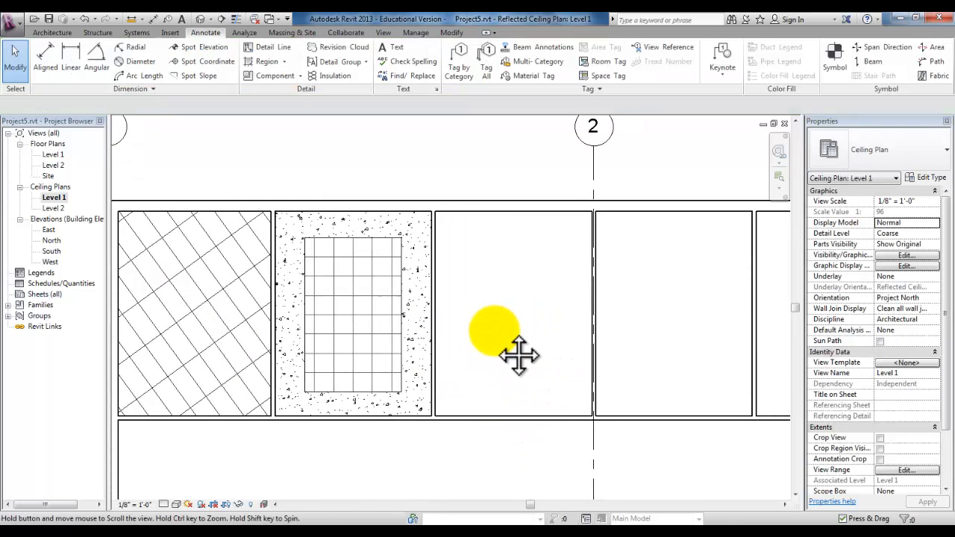
{"action": "left_click", "coordinate": [52, 32]}
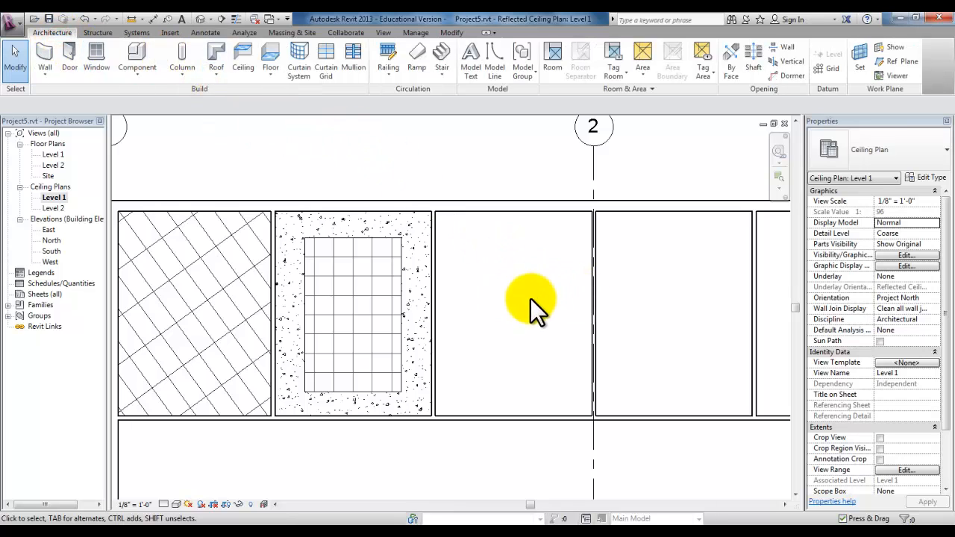
{"action": "left_click", "coordinate": [240, 60]}
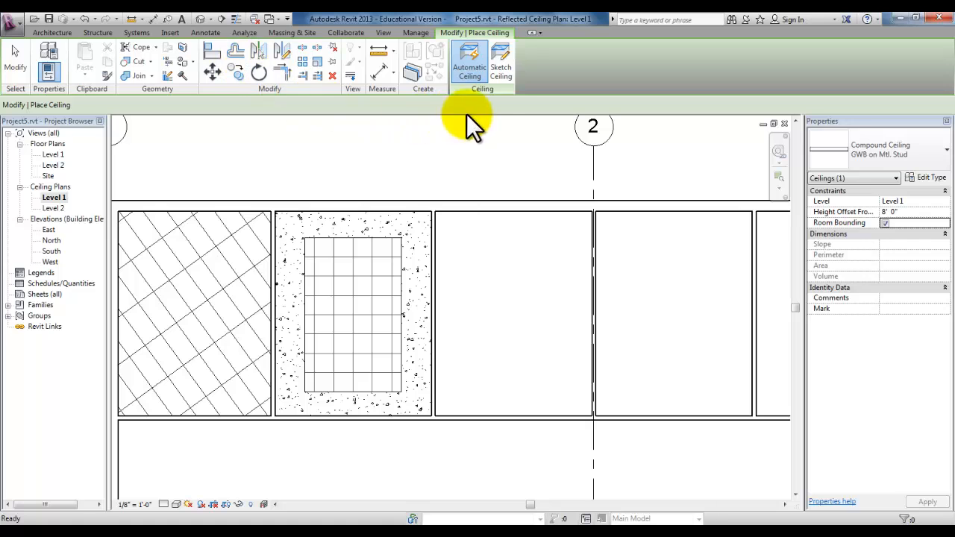
{"action": "left_click", "coordinate": [500, 67]}
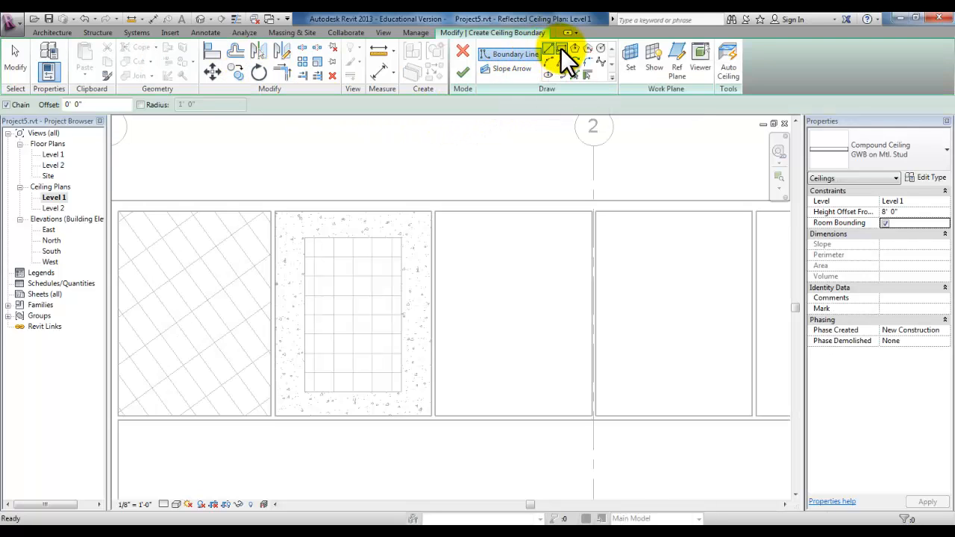
{"action": "left_click", "coordinate": [560, 47]}
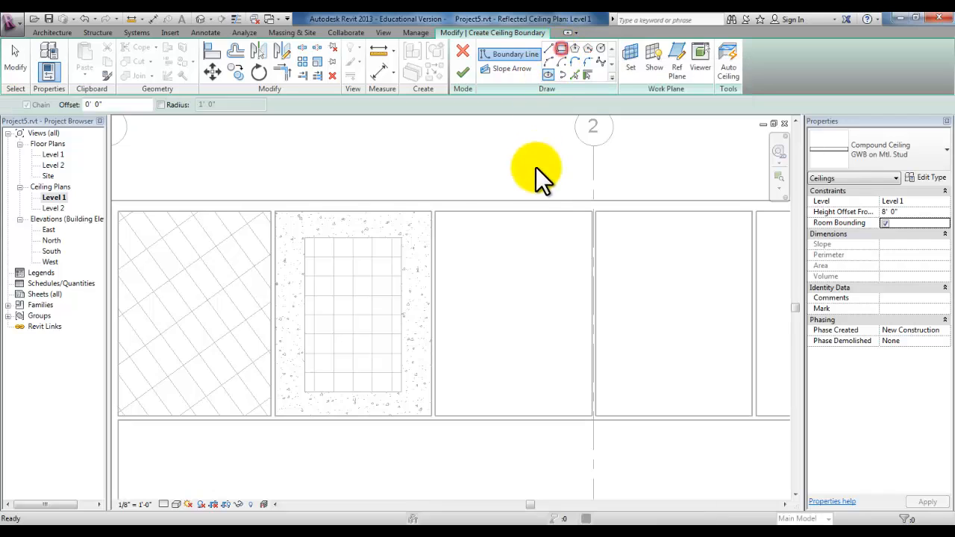
{"action": "left_click", "coordinate": [436, 212]}
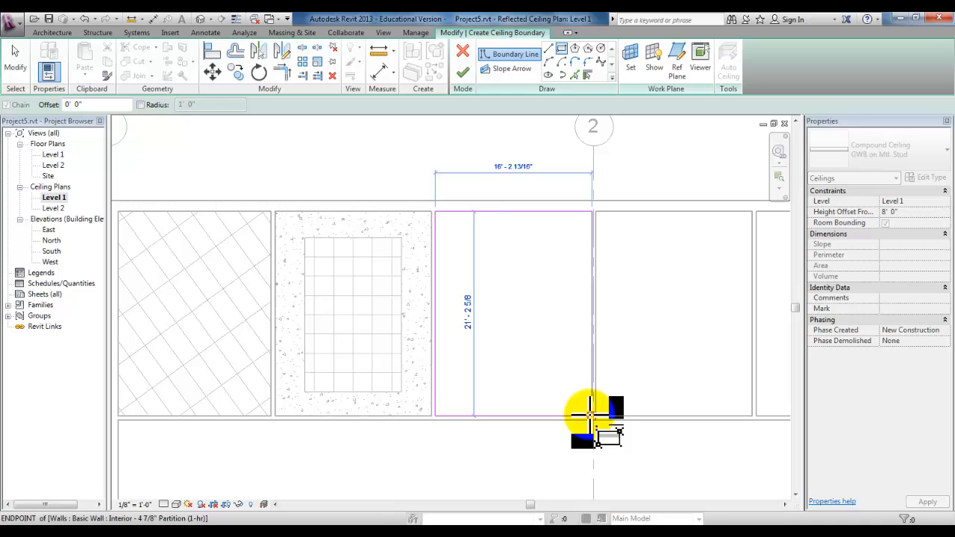
{"action": "left_click", "coordinate": [580, 398]}
{"action": "scroll", "coordinate": [542, 307], "scroll_direction": "up", "scroll_amount": 2}
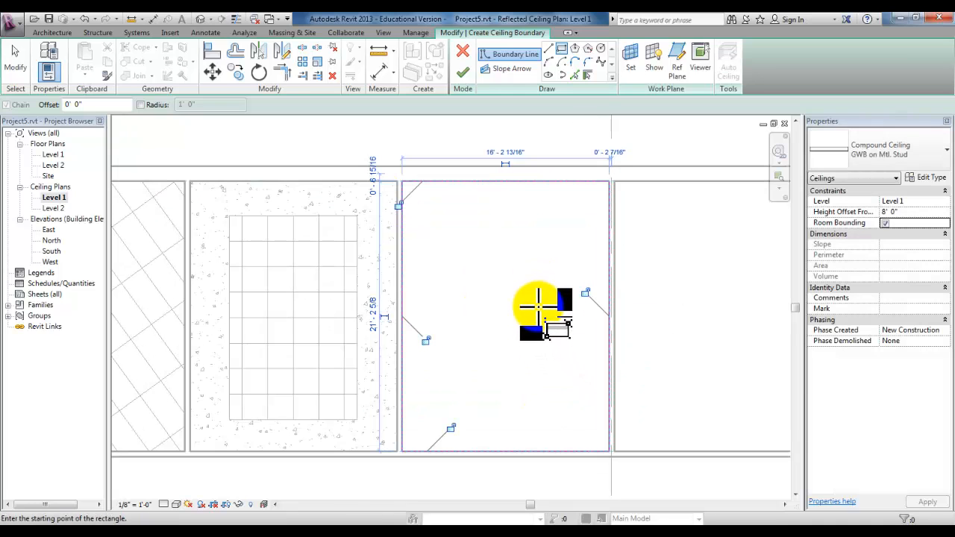
- Draw a horizontal slope arrow from the left to the right boundary of the third room's ceiling and set its height offset at tail to 2' 0"
{"action": "left_click", "coordinate": [507, 69]}
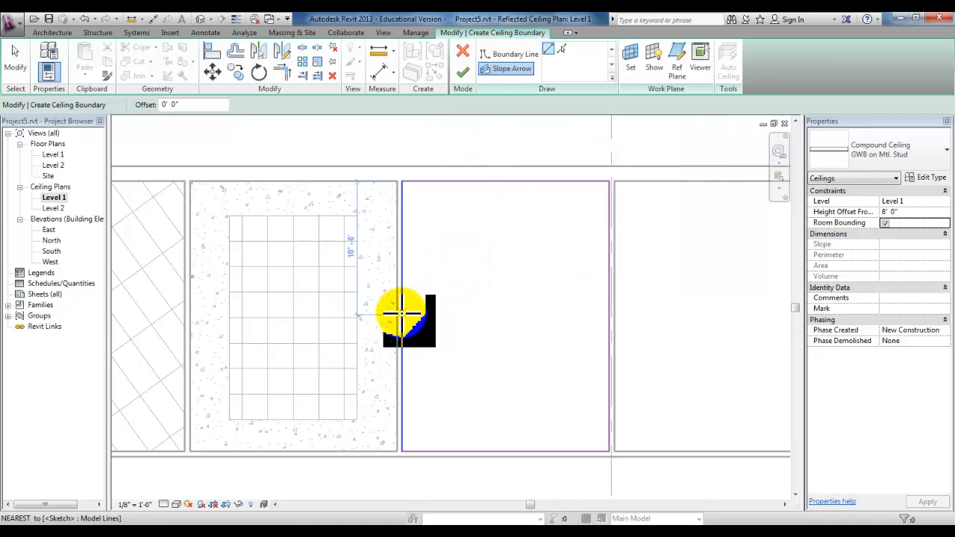
{"action": "left_click", "coordinate": [401, 318]}
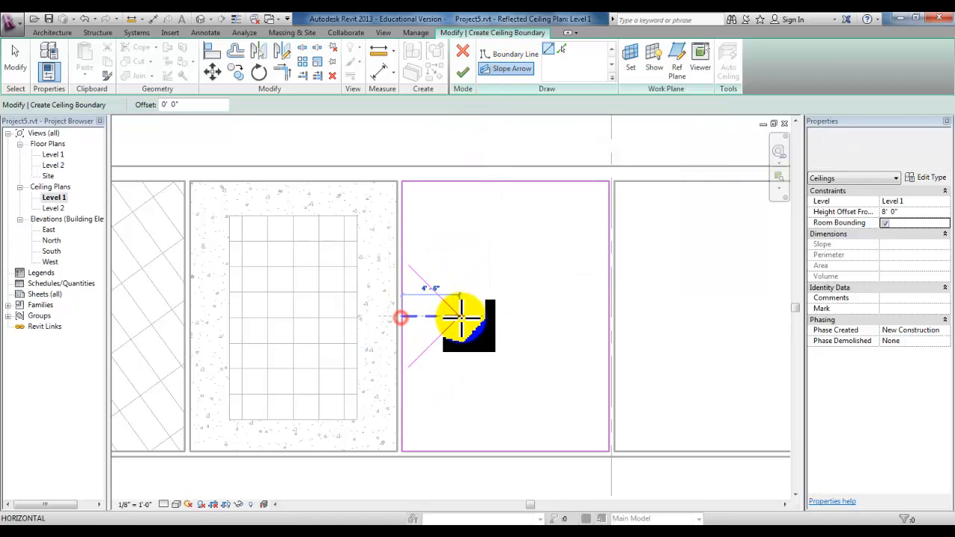
{"action": "left_click", "coordinate": [609, 315]}
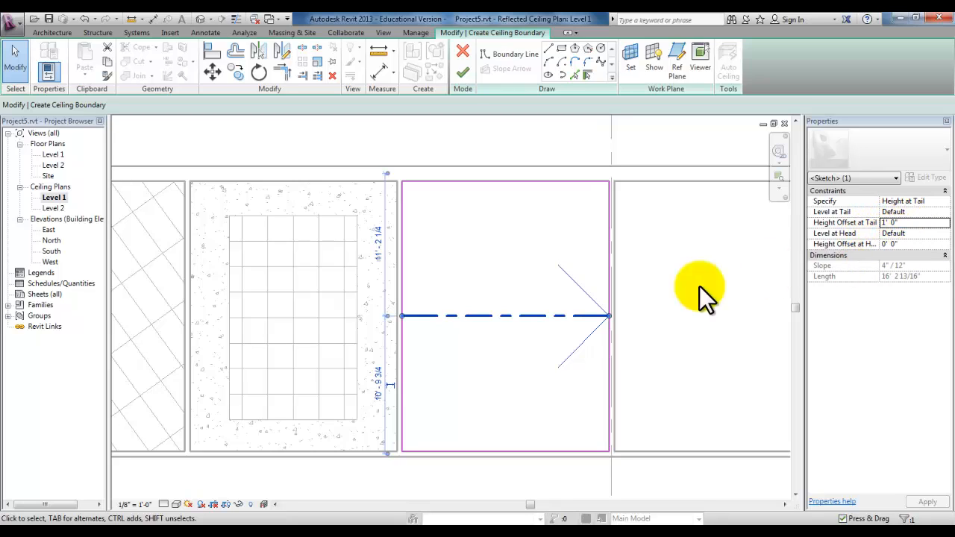
{"action": "left_click", "coordinate": [910, 221]}
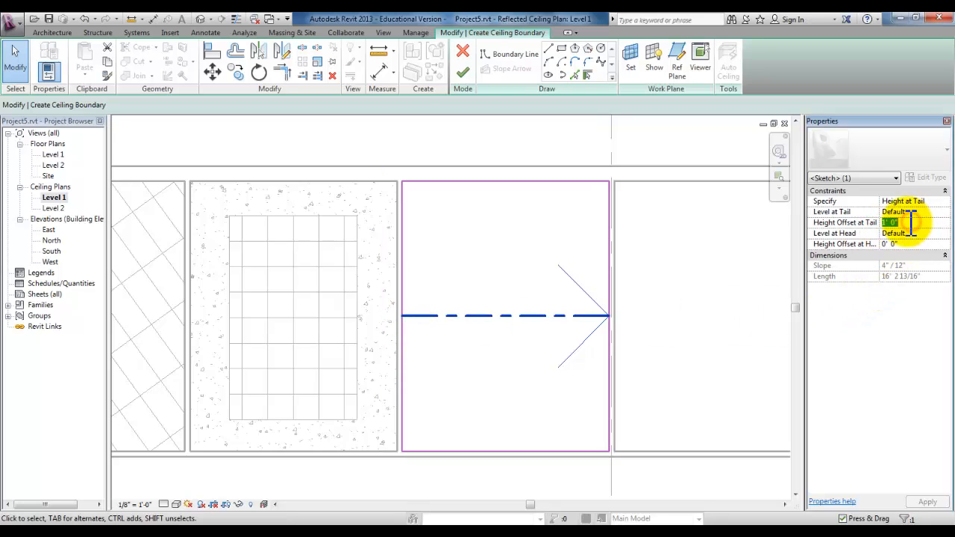
{"action": "type", "text": "2' 0\""}
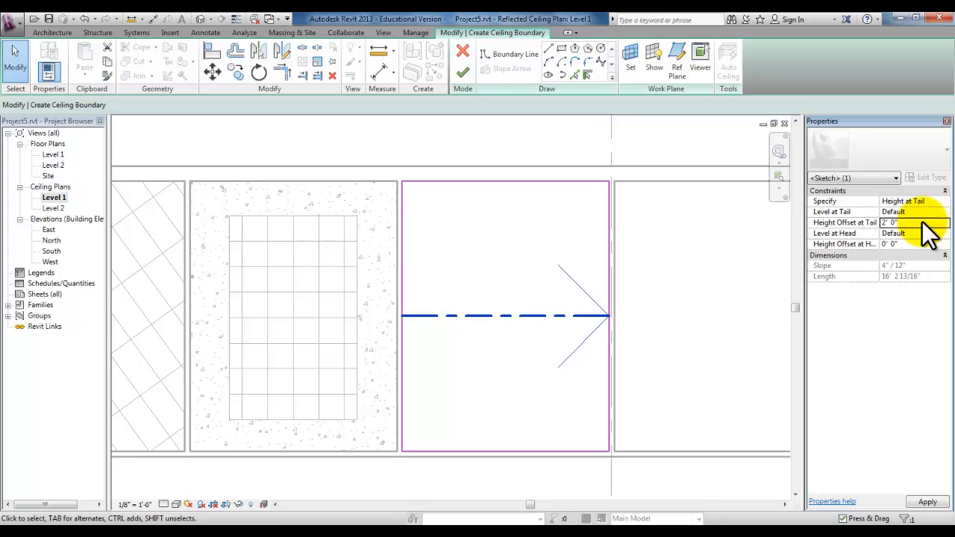
{"action": "left_click", "coordinate": [927, 502]}
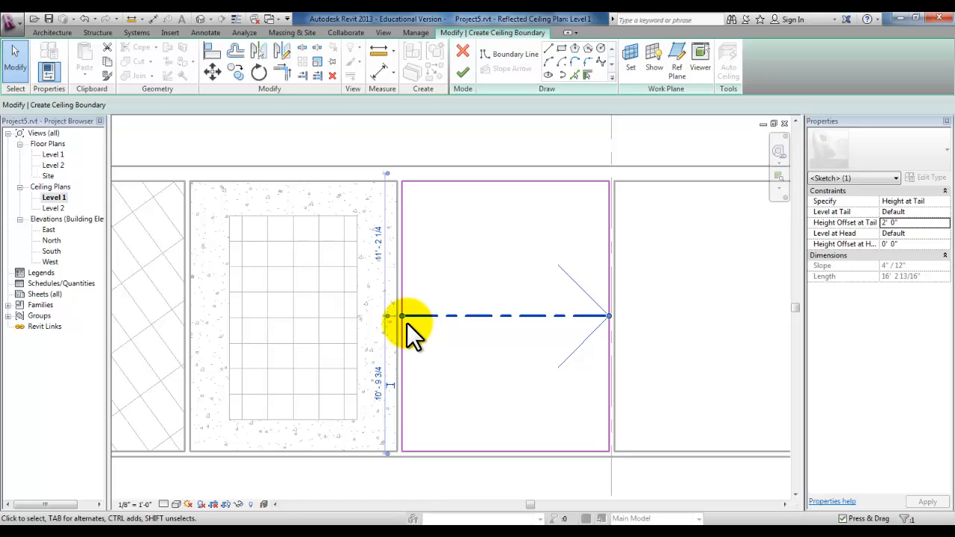
- Finish the sloped ceiling sketch in the third room and deselect the ceiling
{"action": "left_click", "coordinate": [337, 466]}
{"action": "scroll", "coordinate": [337, 466], "scroll_direction": "down", "scroll_amount": 1}
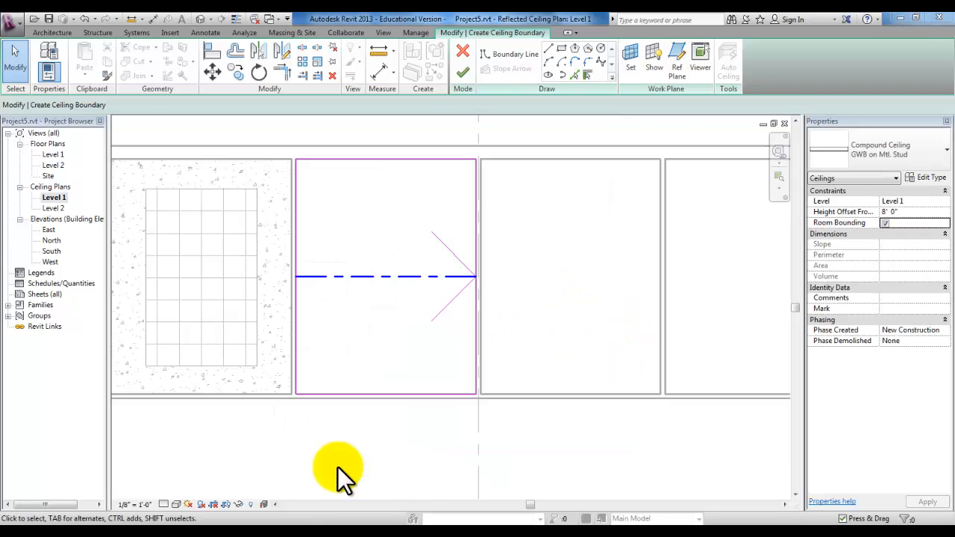
{"action": "left_click", "coordinate": [462, 73]}
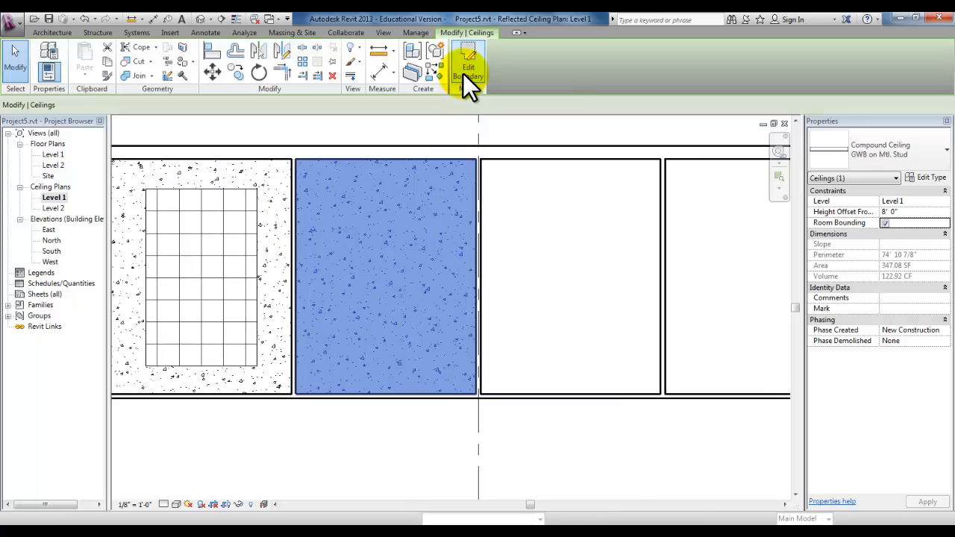
{"action": "left_click", "coordinate": [546, 276]}
{"action": "scroll", "coordinate": [545, 276], "scroll_direction": "down", "scroll_amount": 2}
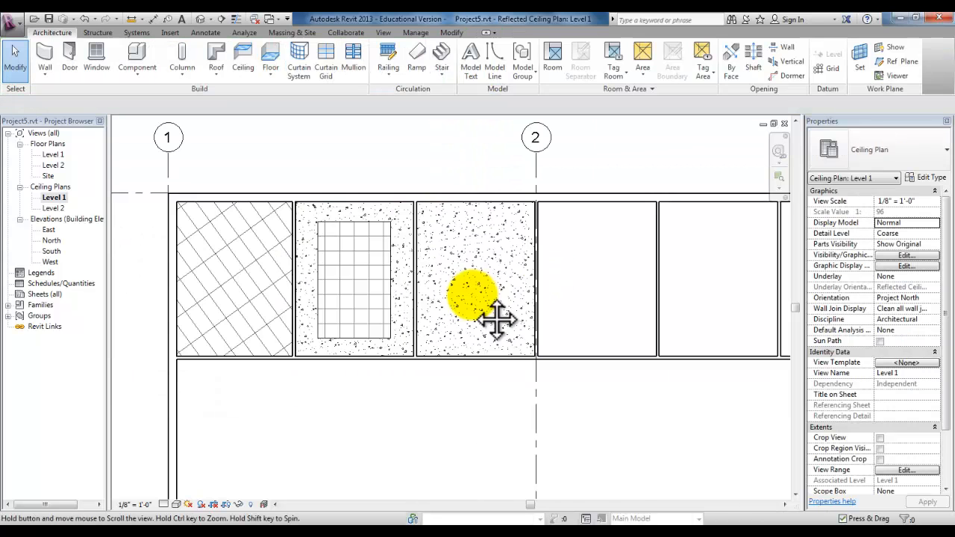
{"action": "middle_click_drag", "start_coordinate": [494, 316], "coordinate": [458, 319]}
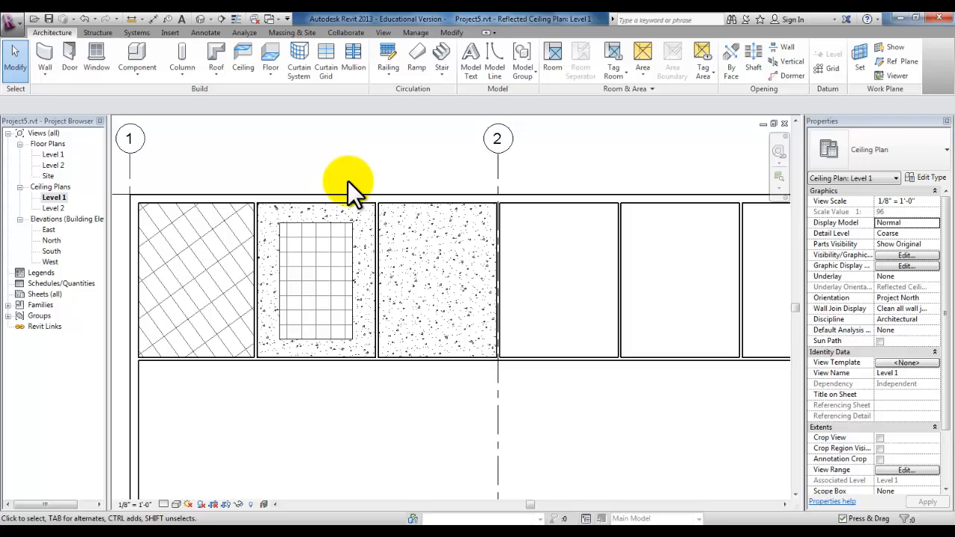
- Load the Downlight - Recessed Can and Troffer Light - 2x2 Parabolic families from the library's Lighting, Architectural, Internal folder
{"action": "left_click", "coordinate": [169, 33]}
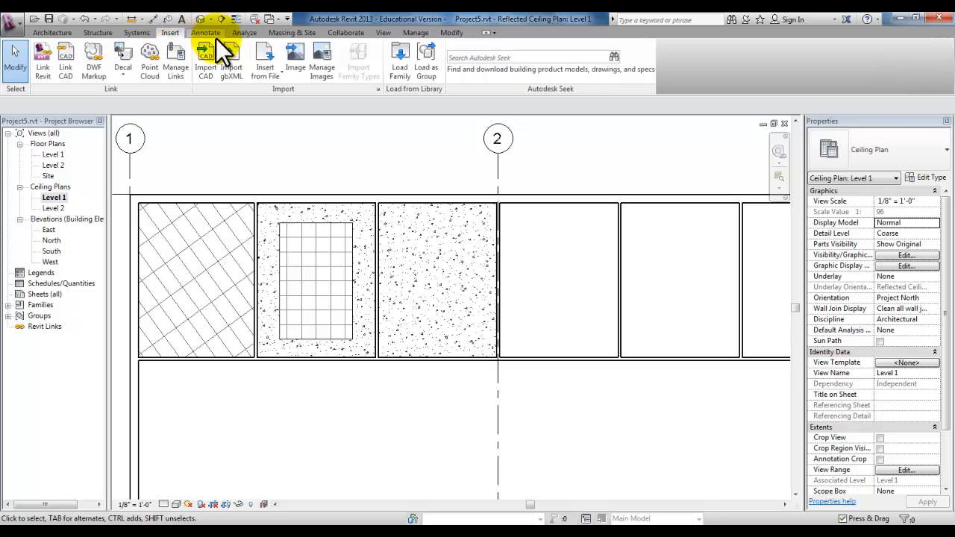
{"action": "left_click", "coordinate": [402, 71]}
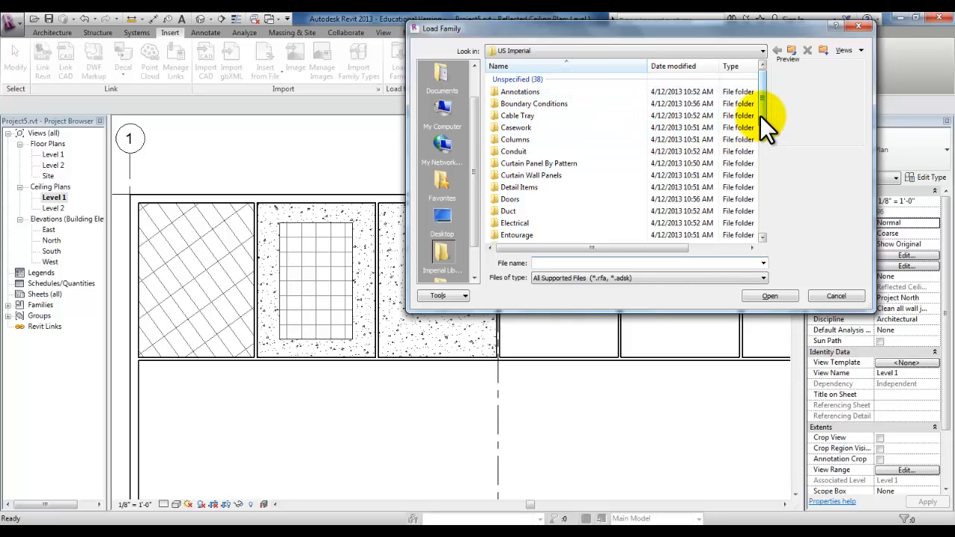
{"action": "left_click_drag", "start_coordinate": [761, 116], "coordinate": [753, 172]}
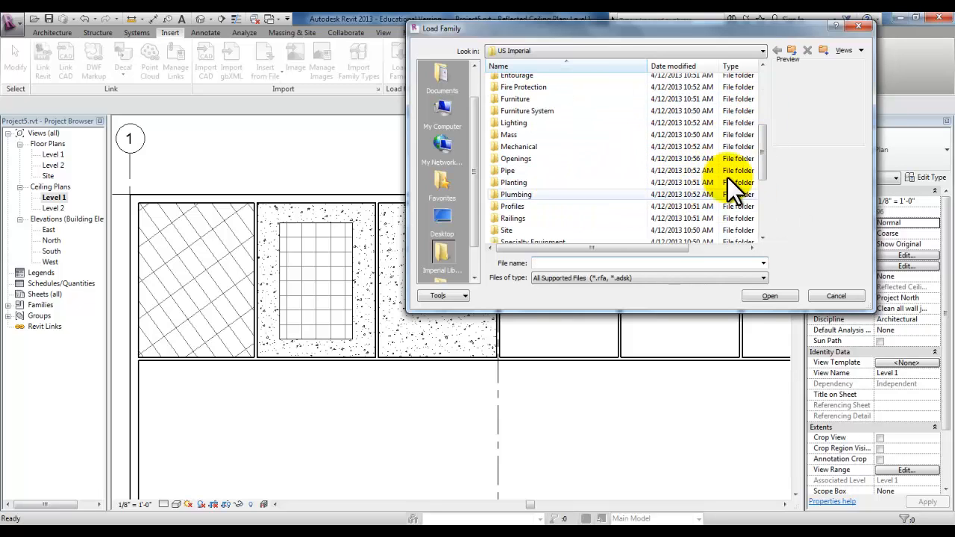
{"action": "double_click", "coordinate": [557, 124]}
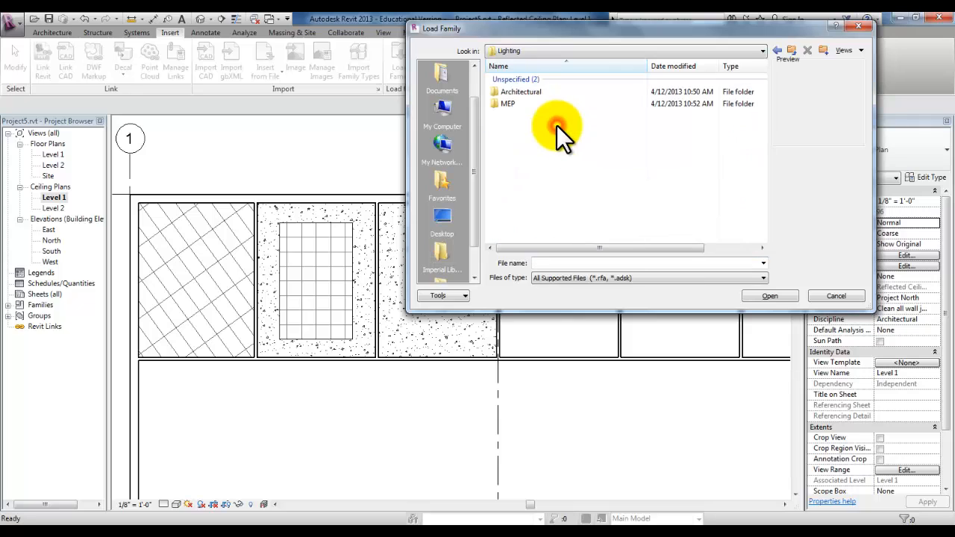
{"action": "double_click", "coordinate": [537, 90]}
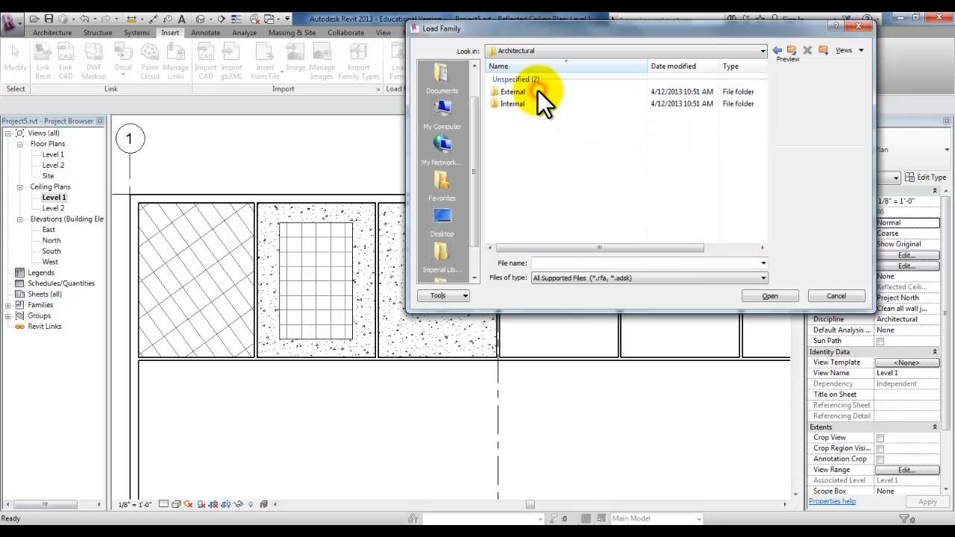
{"action": "double_click", "coordinate": [516, 103]}
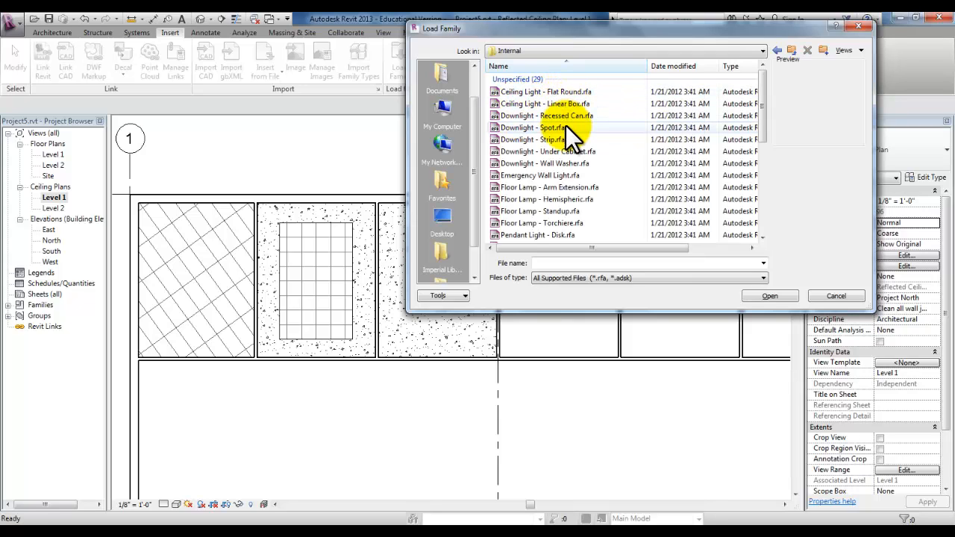
{"action": "left_click", "coordinate": [582, 117]}
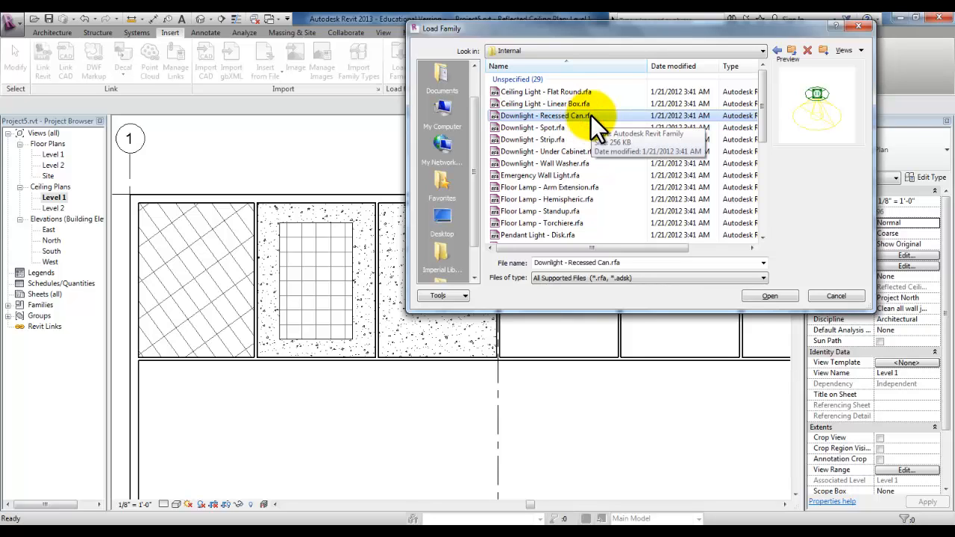
{"action": "left_click", "coordinate": [590, 115]}
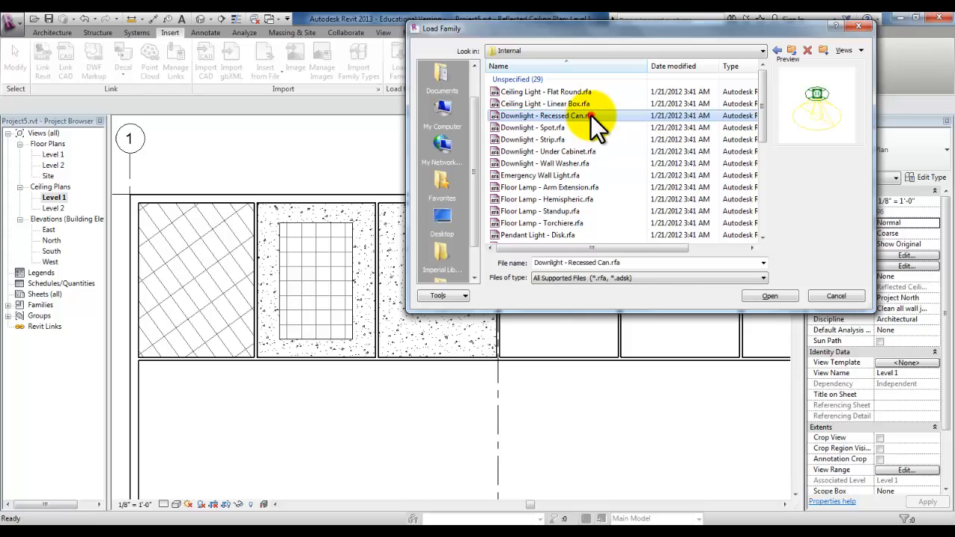
{"action": "left_click", "coordinate": [611, 116]}
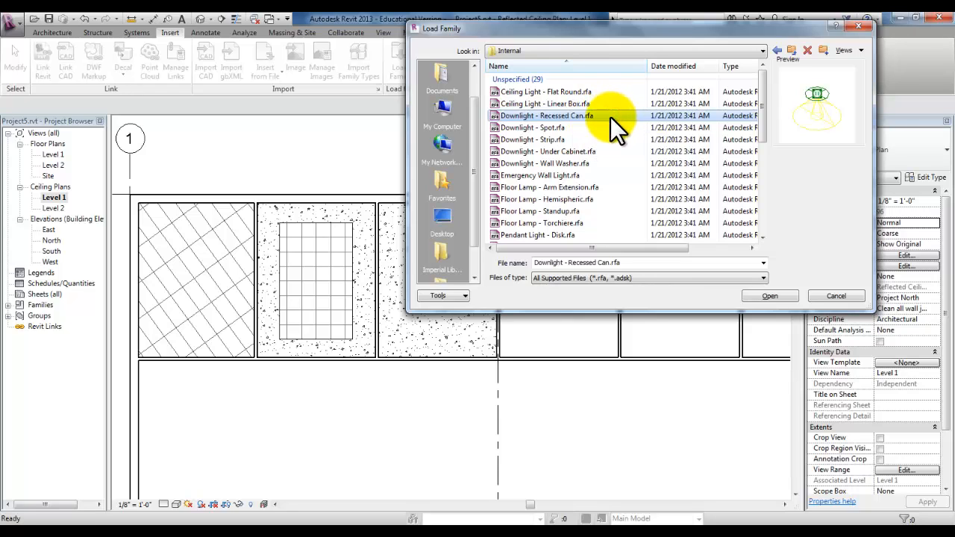
{"action": "scroll", "coordinate": [597, 211], "scroll_direction": "down", "scroll_amount": 6}
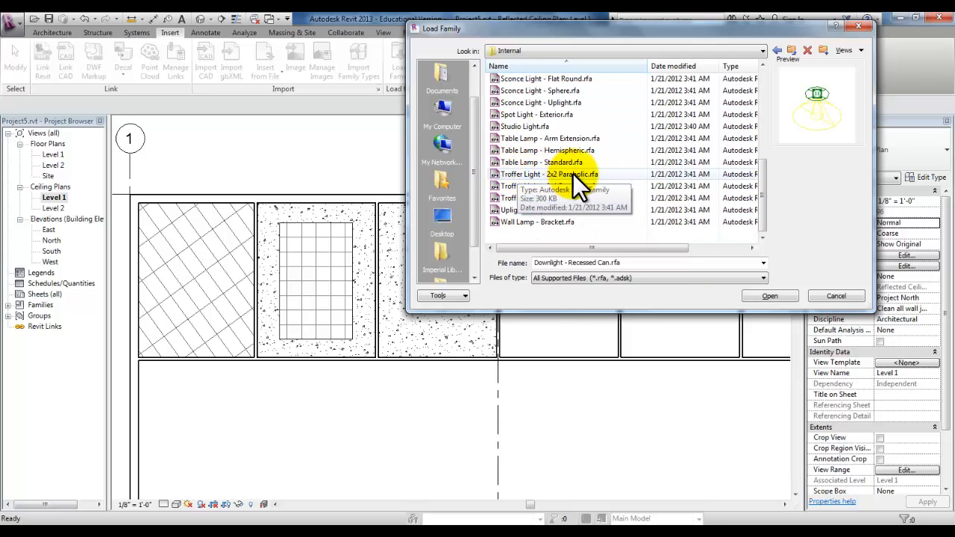
{"action": "left_click", "coordinate": [572, 173], "text": "ctrl"}
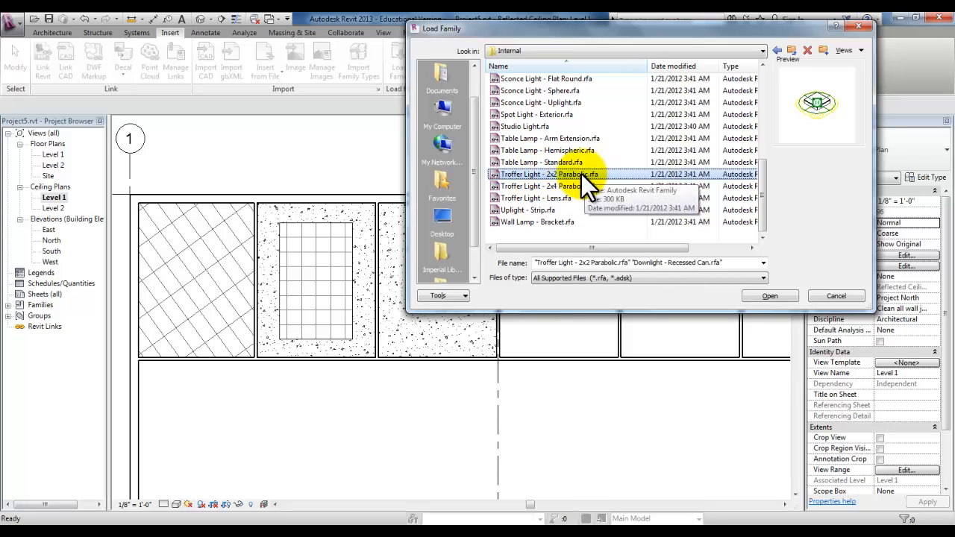
{"action": "left_click", "coordinate": [771, 296]}
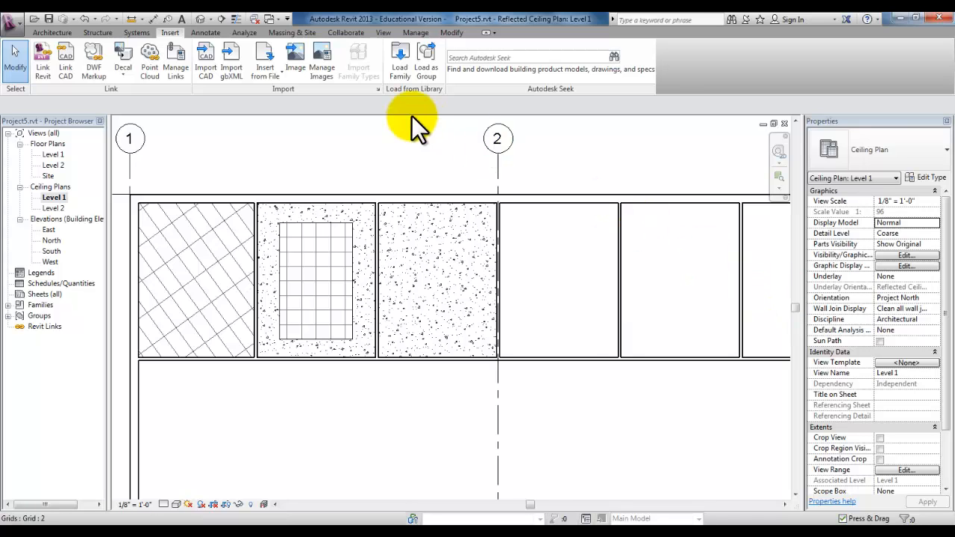
- Browse the library's Specialty Equipment, Fire Protection folder and preview the Smoke Detector, Exit Sign and Sprinkler families
{"action": "left_click", "coordinate": [400, 58]}
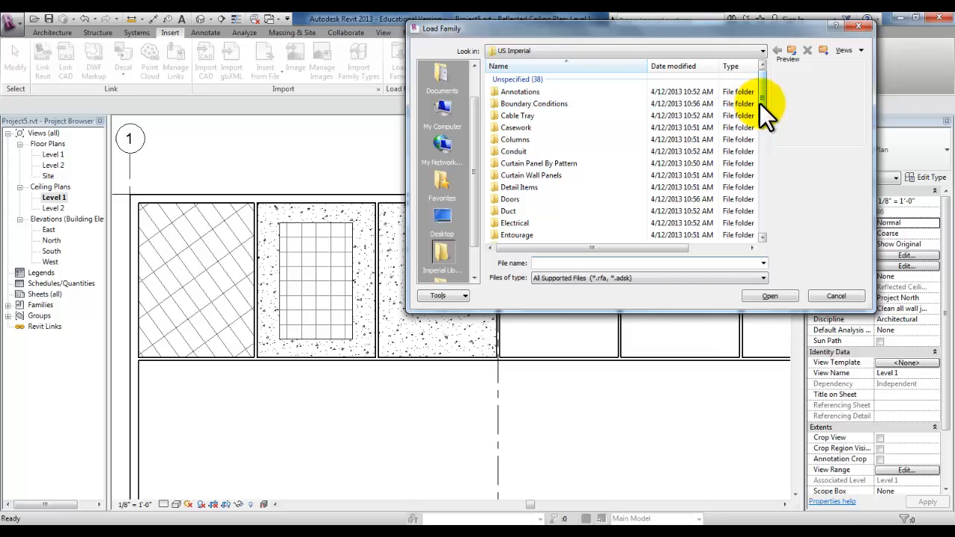
{"action": "left_click_drag", "start_coordinate": [760, 104], "coordinate": [756, 201]}
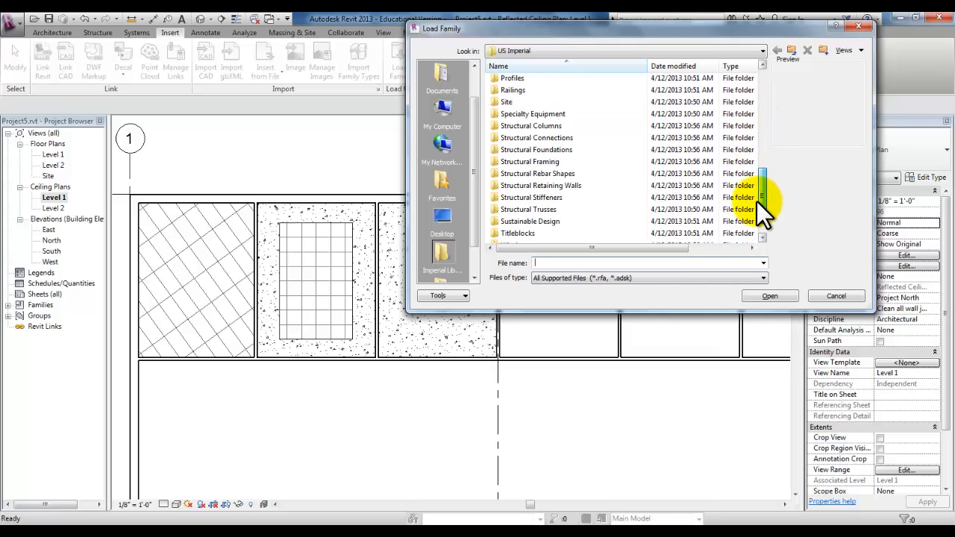
{"action": "double_click", "coordinate": [564, 115]}
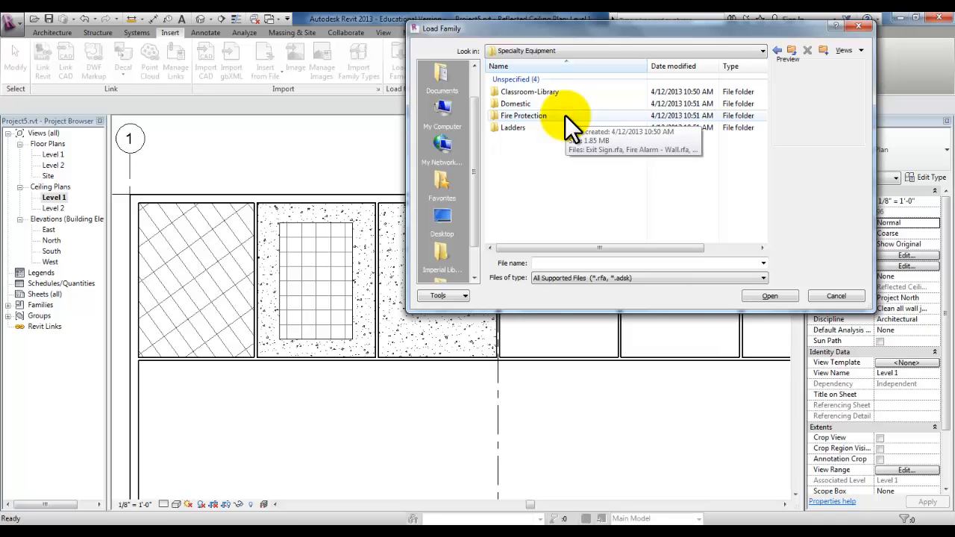
{"action": "double_click", "coordinate": [565, 115]}
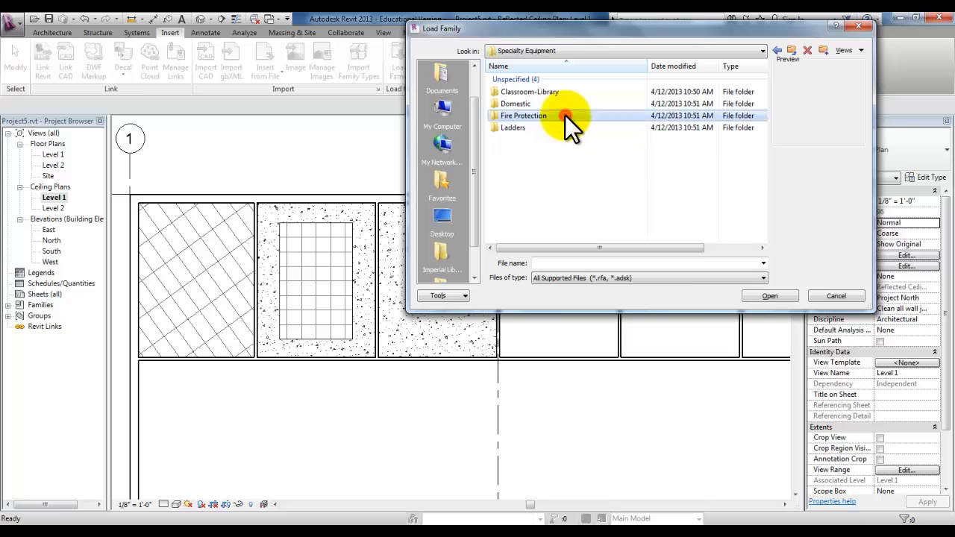
{"action": "left_click", "coordinate": [537, 164]}
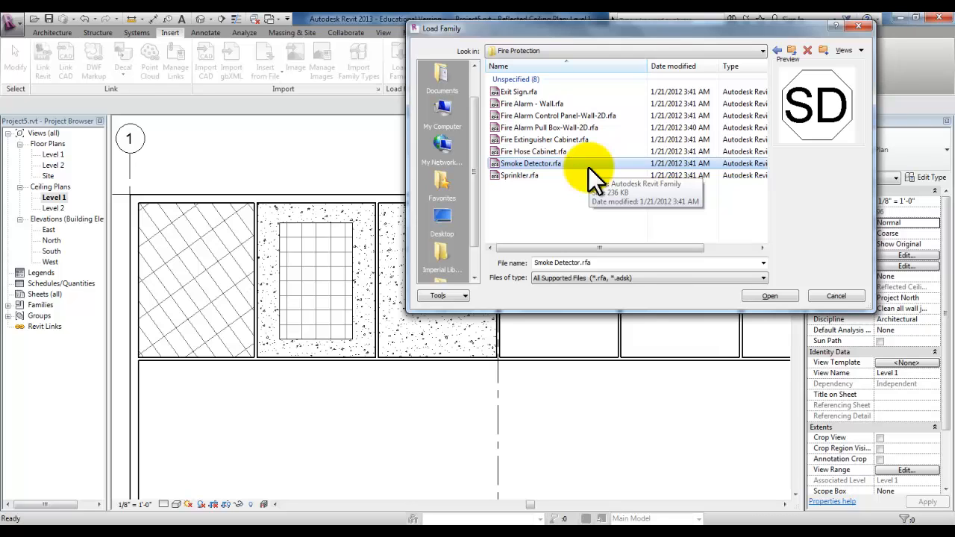
{"action": "left_click", "coordinate": [553, 94]}
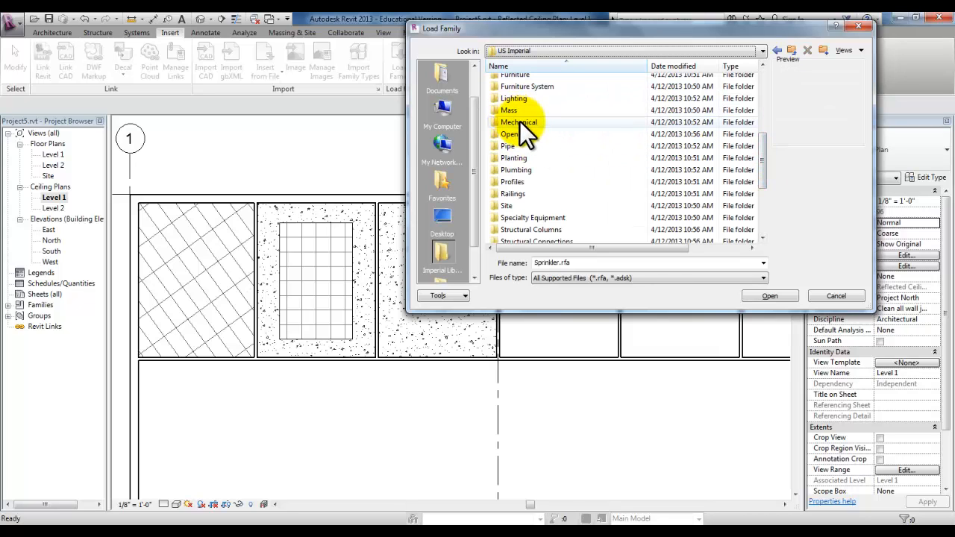
- Load the Square Return Register and Square Supply Diffuser families from the Mechanical, Architectural, Air-Side Components, Air Terminals folder
{"action": "double_click", "coordinate": [527, 122]}
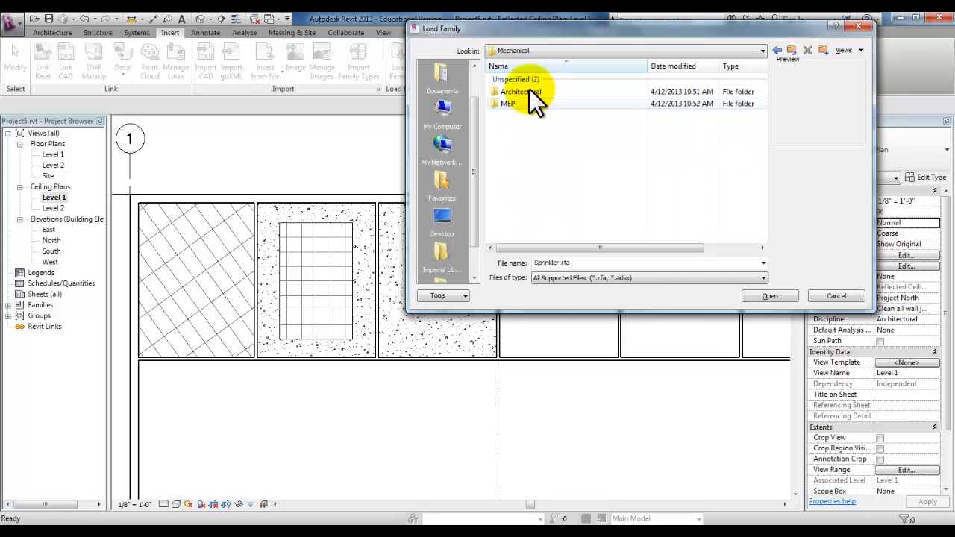
{"action": "double_click", "coordinate": [529, 90]}
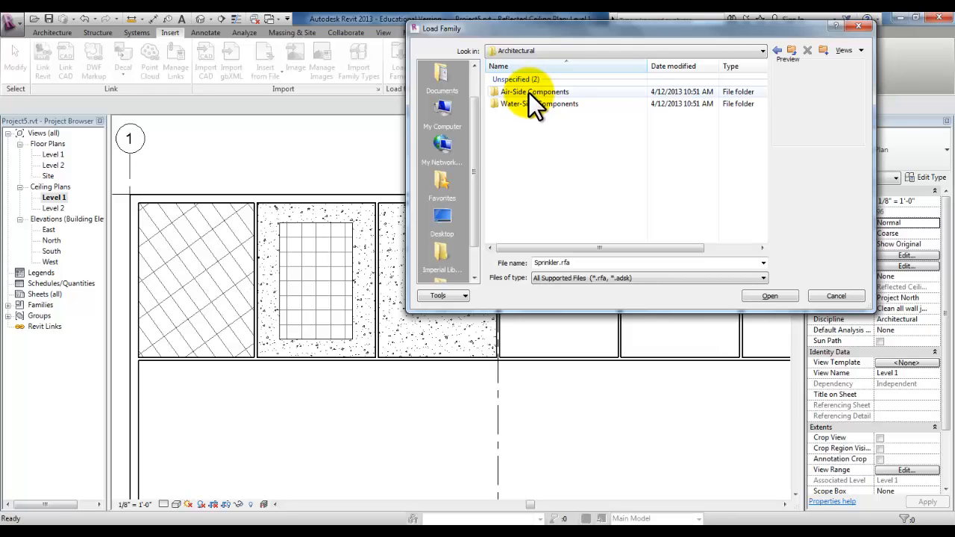
{"action": "double_click", "coordinate": [572, 92]}
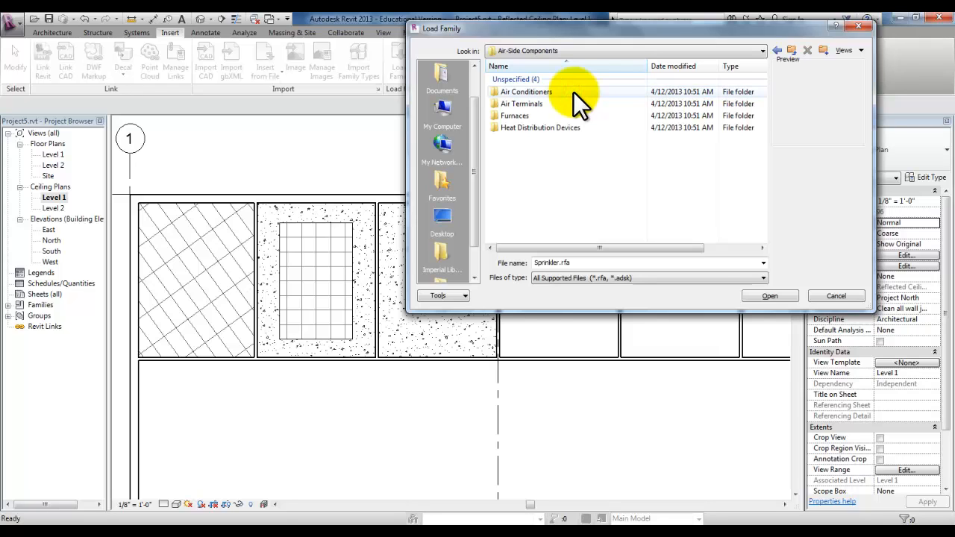
{"action": "double_click", "coordinate": [541, 103]}
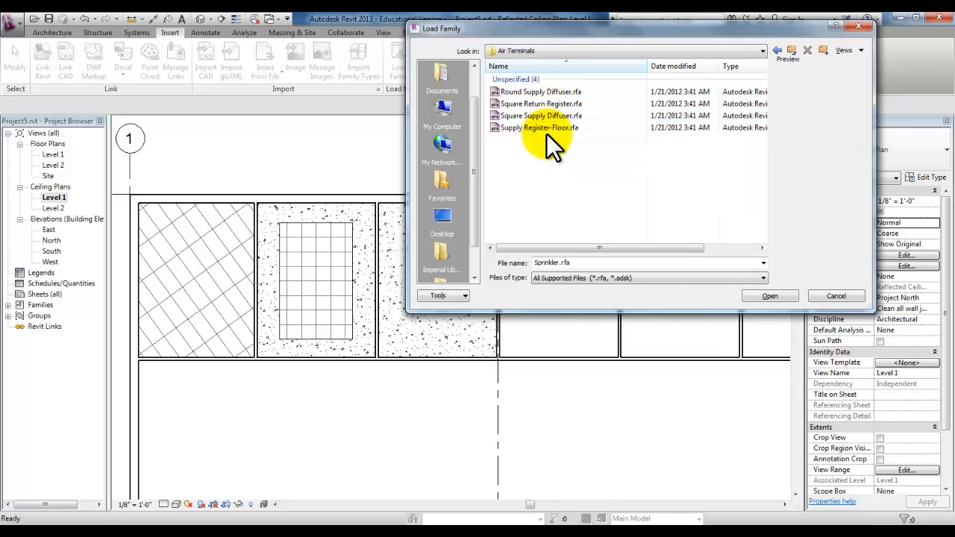
{"action": "double_click", "coordinate": [573, 107]}
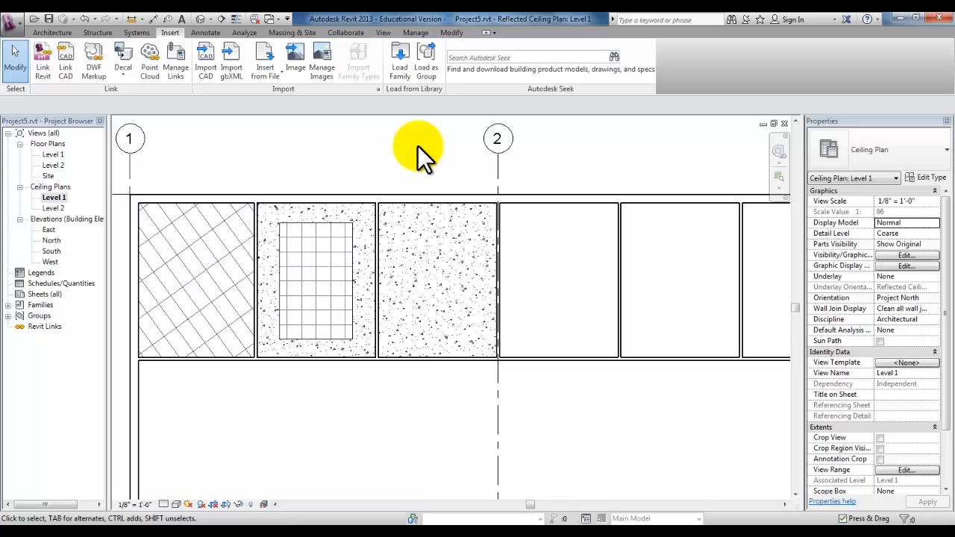
- Load the Ceiling Tag w Height family from the library's Annotations, Architectural folder
{"action": "left_click", "coordinate": [396, 61]}
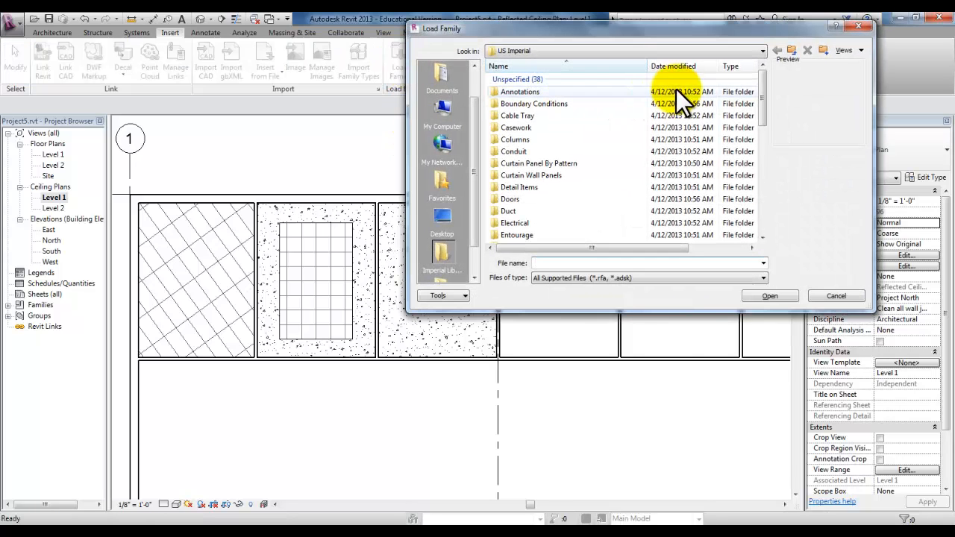
{"action": "left_click_drag", "start_coordinate": [761, 99], "coordinate": [762, 186]}
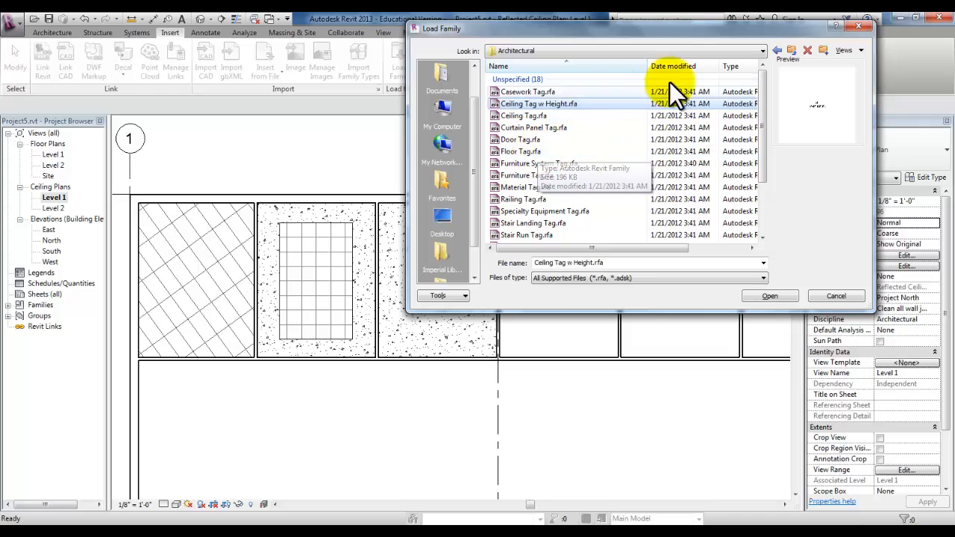
{"action": "left_click", "coordinate": [762, 51]}
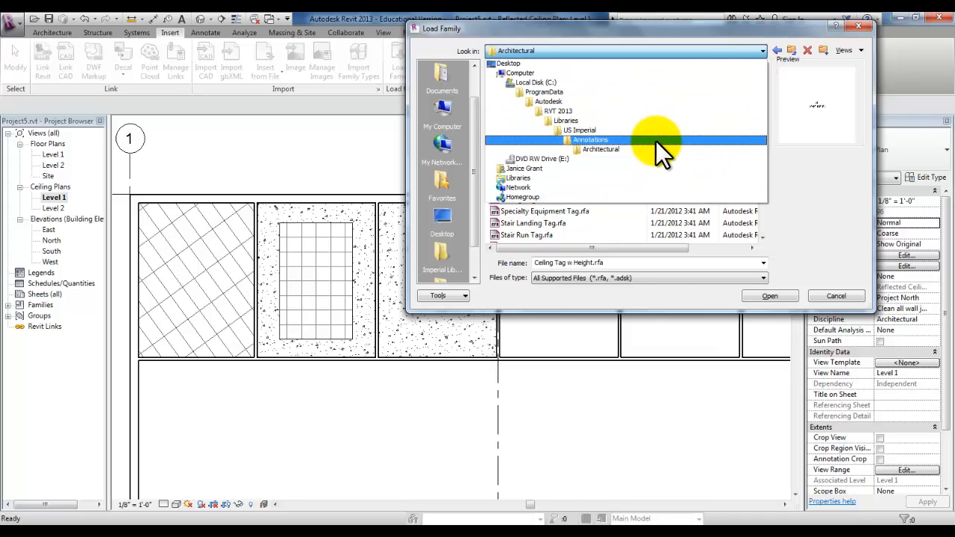
{"action": "left_click", "coordinate": [608, 131]}
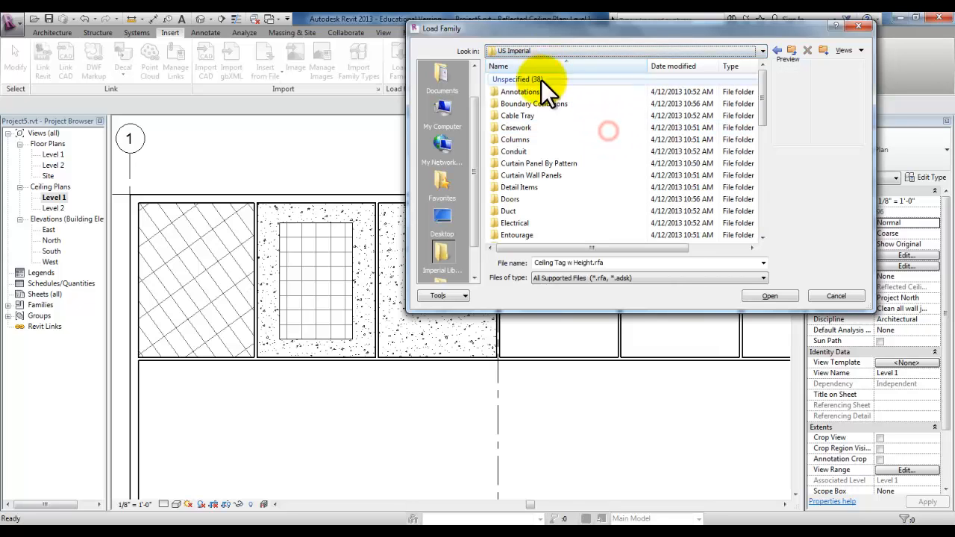
{"action": "double_click", "coordinate": [525, 89]}
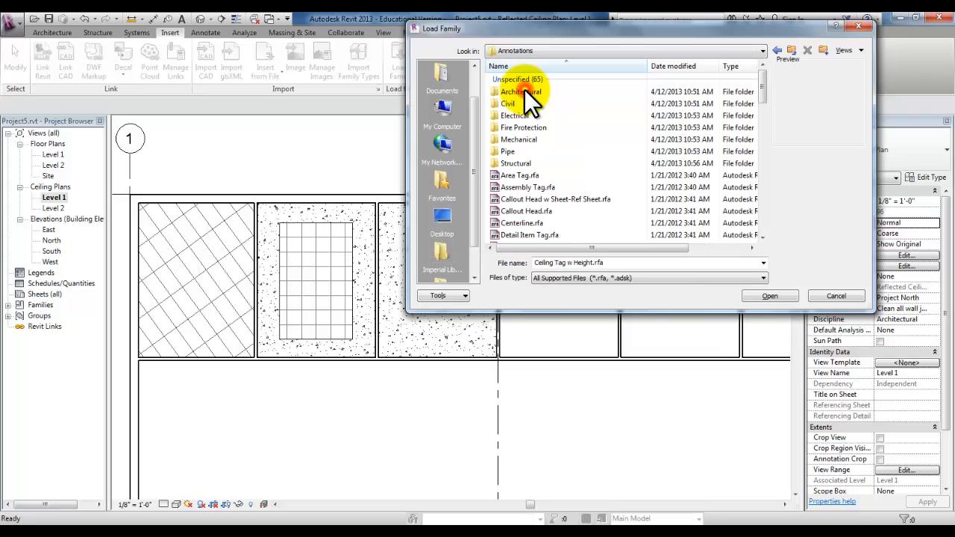
{"action": "double_click", "coordinate": [532, 91]}
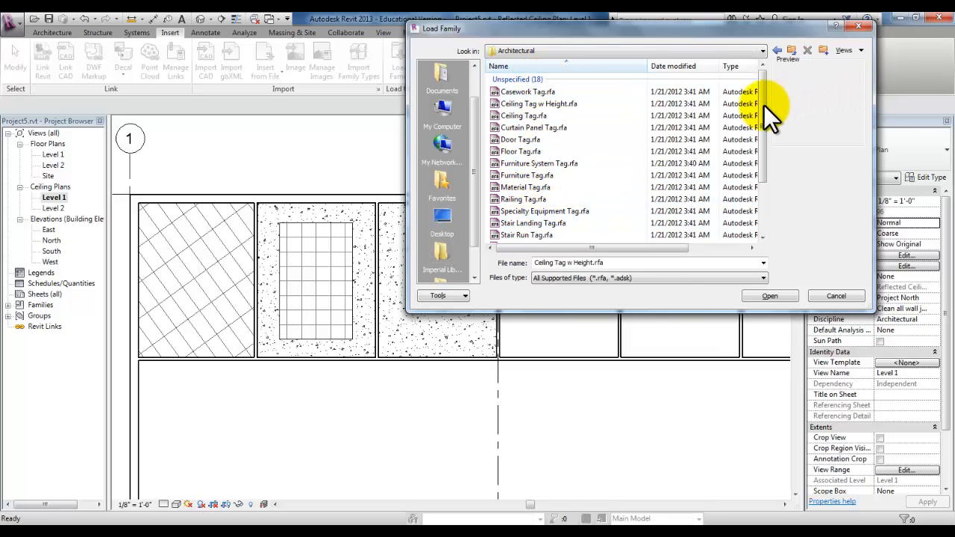
{"action": "left_click_drag", "start_coordinate": [764, 106], "coordinate": [759, 83]}
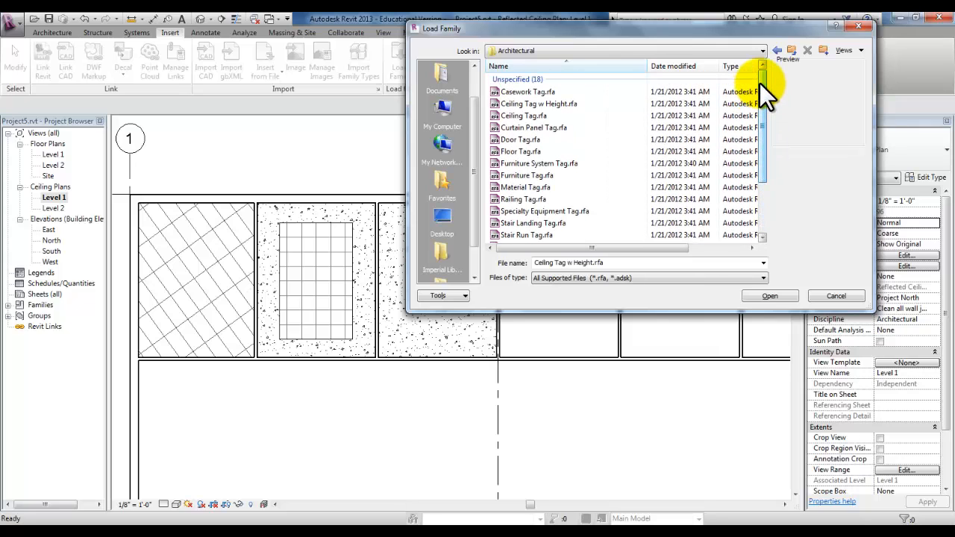
{"action": "left_click_drag", "start_coordinate": [758, 32], "coordinate": [749, 79]}
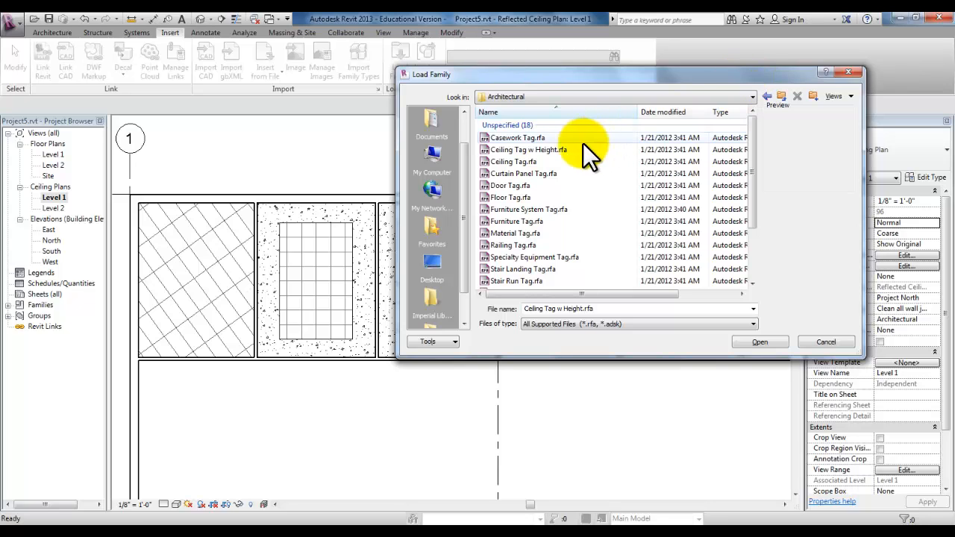
{"action": "left_click", "coordinate": [562, 149]}
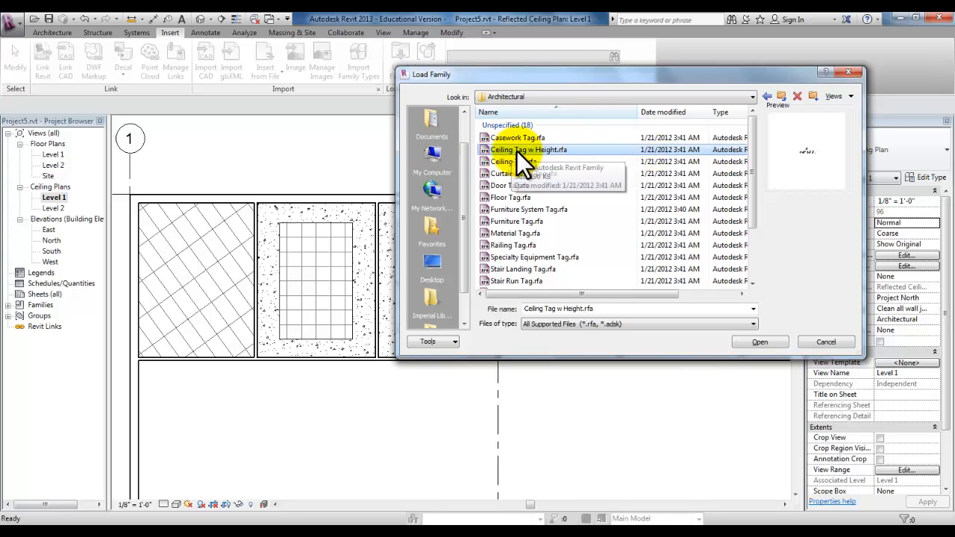
{"action": "left_click", "coordinate": [764, 342]}
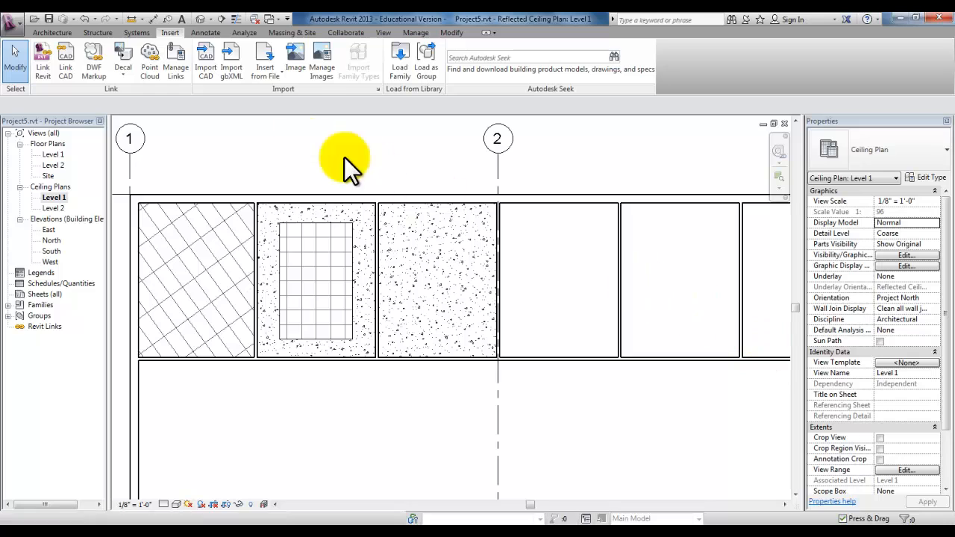
- Tag by category, with leaders, the first room's ceiling and the second room's GWB border and inner 2' x 2' ACT ceilings
{"action": "left_click", "coordinate": [52, 32]}
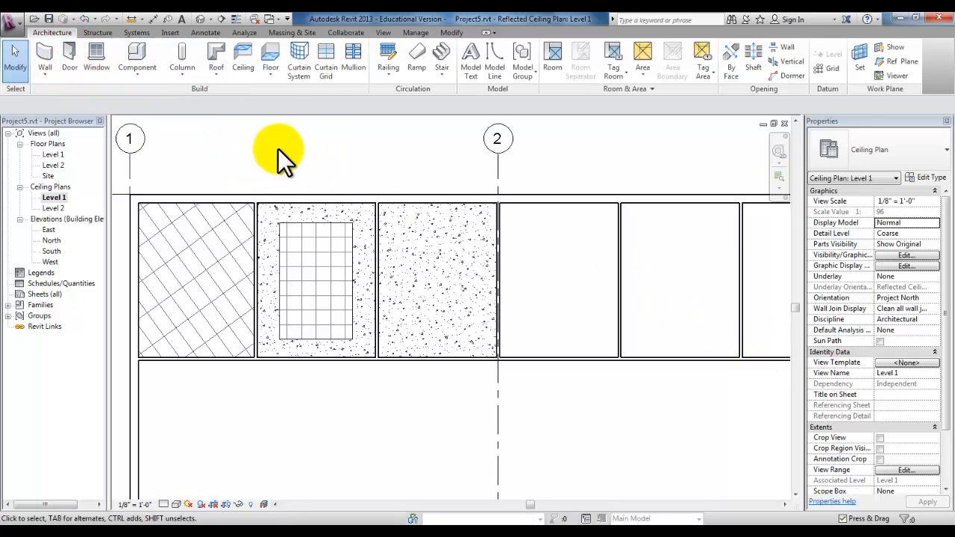
{"action": "left_click", "coordinate": [206, 34]}
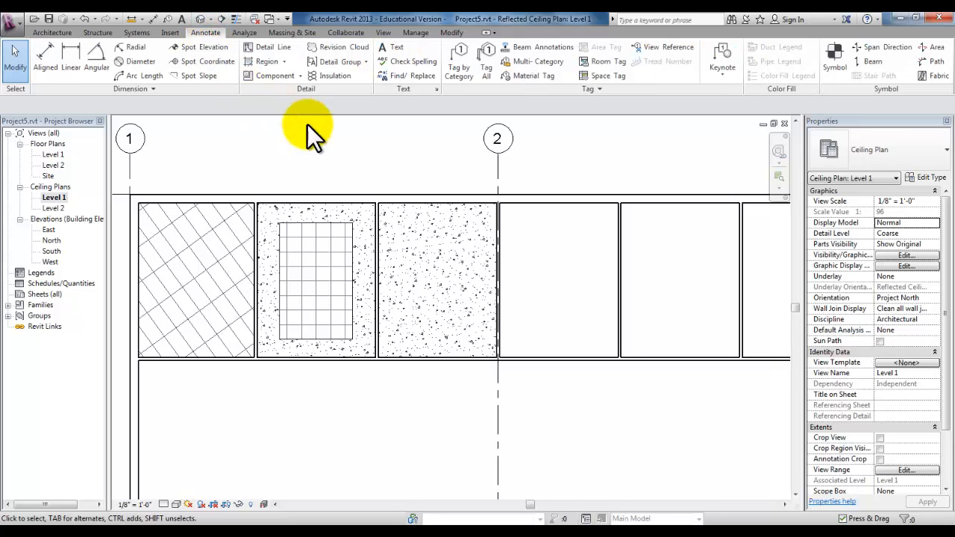
{"action": "left_click", "coordinate": [458, 73]}
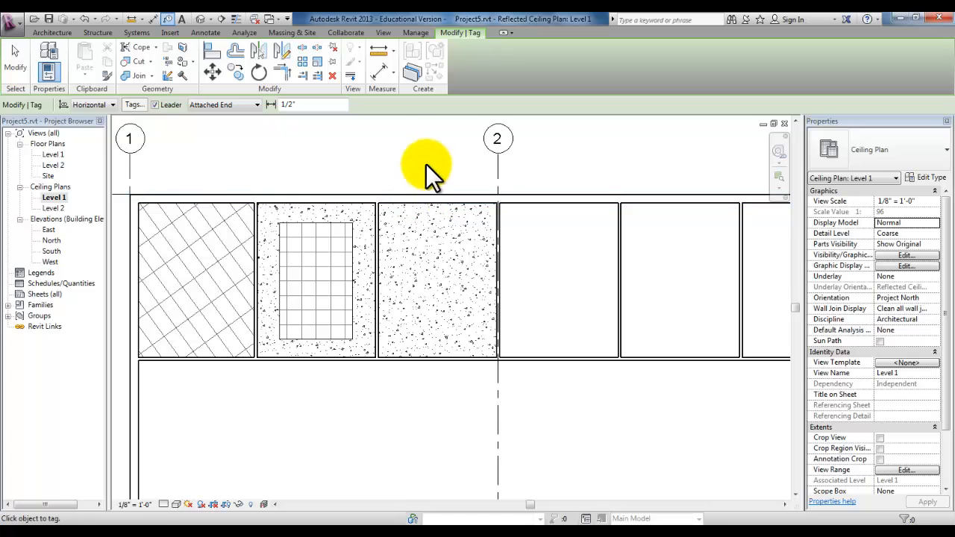
{"action": "left_click", "coordinate": [204, 218]}
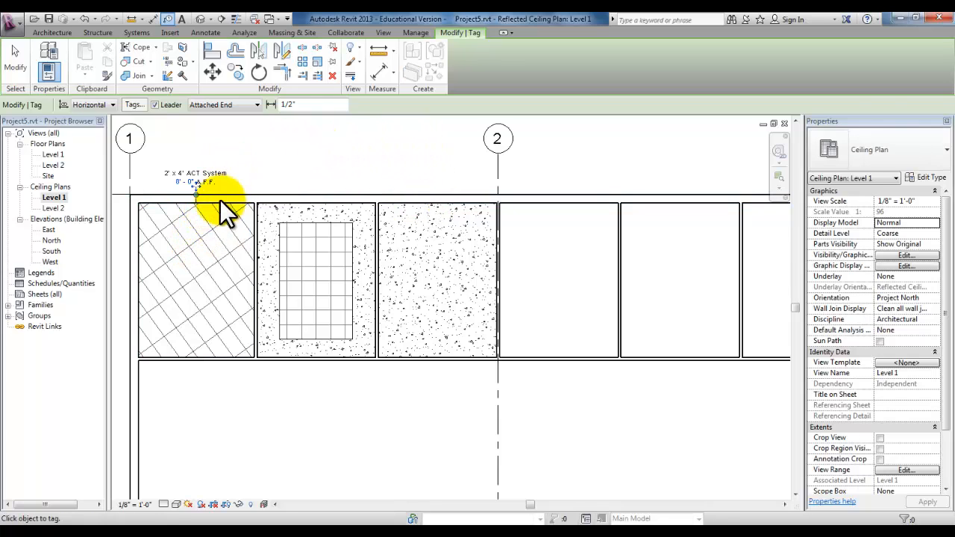
{"action": "scroll", "coordinate": [188, 207], "scroll_direction": "up", "scroll_amount": 2}
{"action": "middle_click_drag", "start_coordinate": [187, 207], "coordinate": [326, 239]}
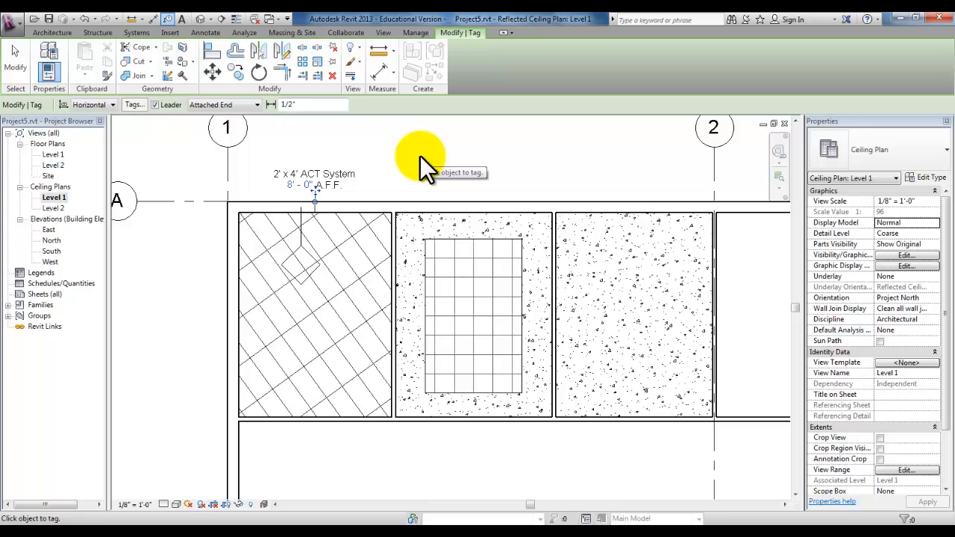
{"action": "left_click", "coordinate": [472, 221]}
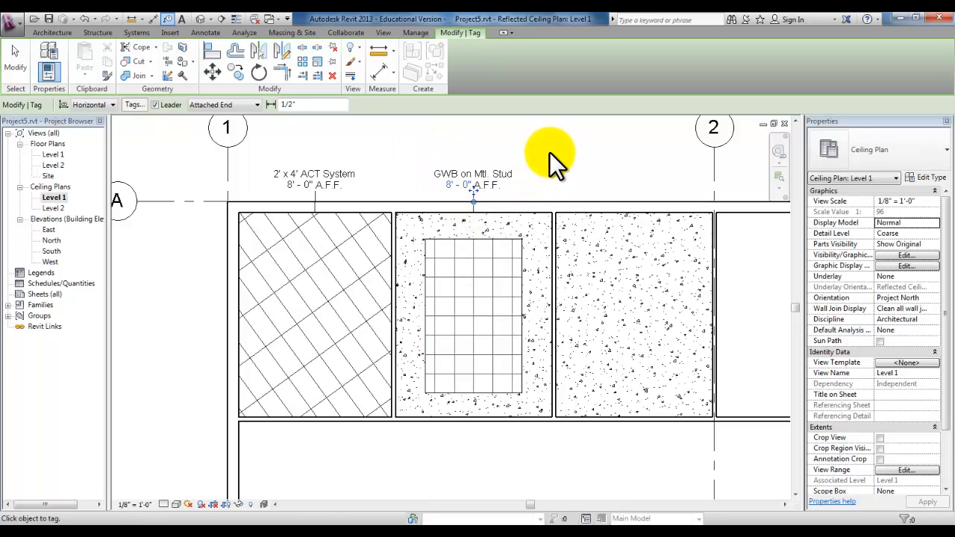
{"action": "left_click", "coordinate": [455, 274]}
{"action": "key", "text": "Escape"}
{"action": "key", "text": "Escape"}
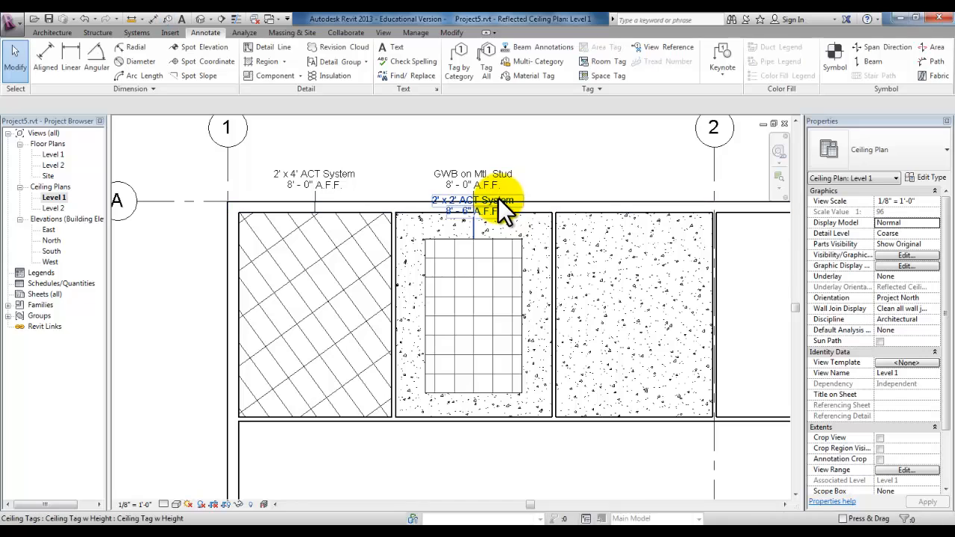
- Move the 2' x 2' ACT System tag down inside its gridded ceiling in the second room and deselect it
{"action": "left_click", "coordinate": [503, 208]}
{"action": "left_click_drag", "start_coordinate": [484, 218], "coordinate": [491, 274]}
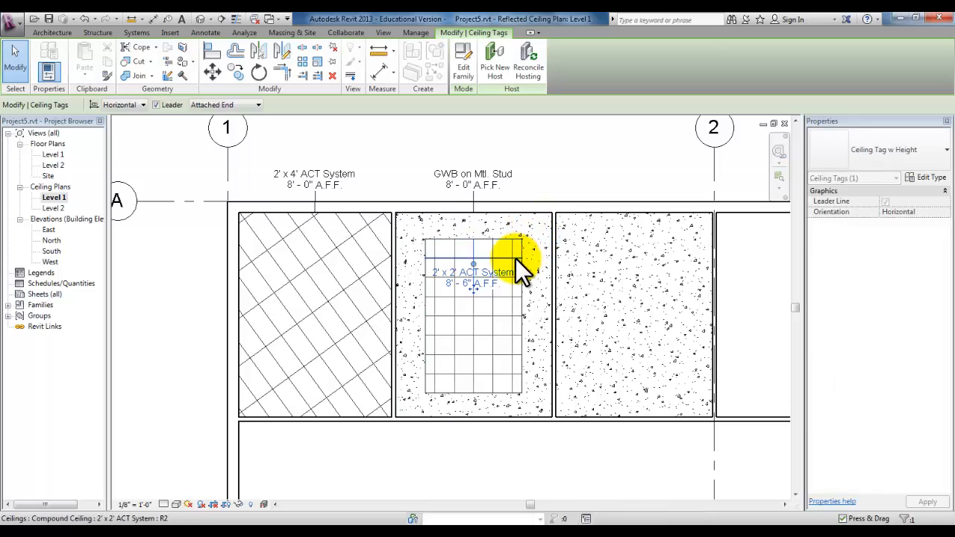
{"action": "key", "text": "Escape"}
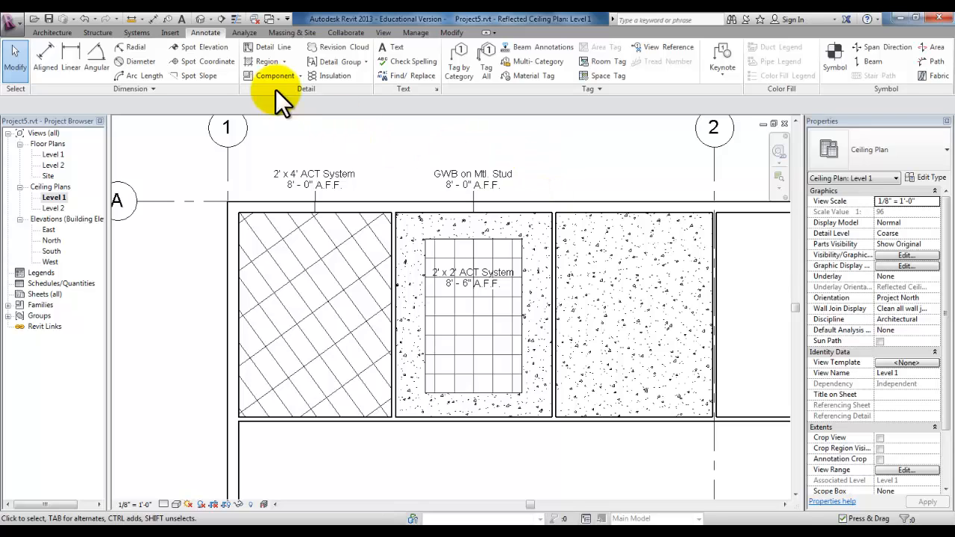
- Place a Troffer Light - 2x2 Parabolic, type 2'x2'(2 Lamp) - 120V, in the second room's inner 2' x 2' ACT ceiling grid
{"action": "left_click", "coordinate": [51, 33]}
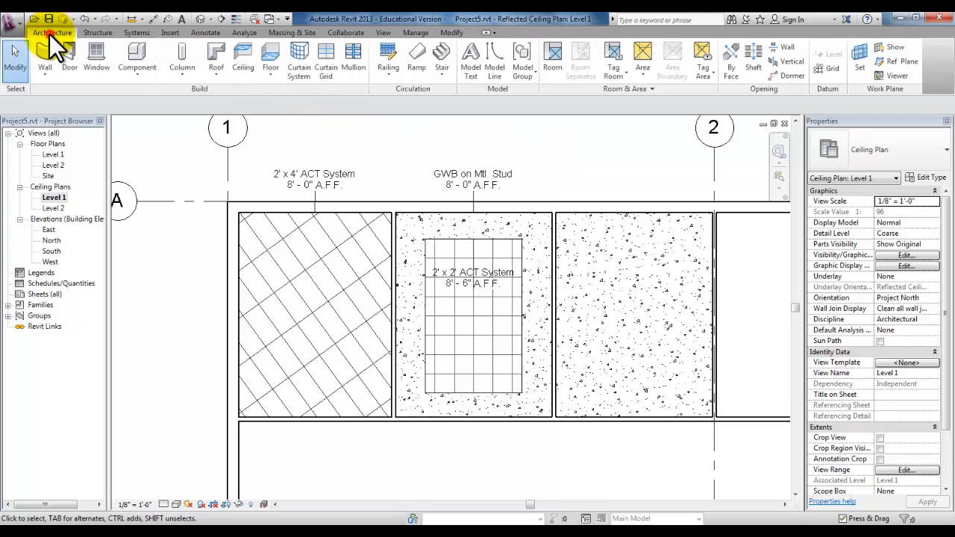
{"action": "left_click", "coordinate": [144, 75]}
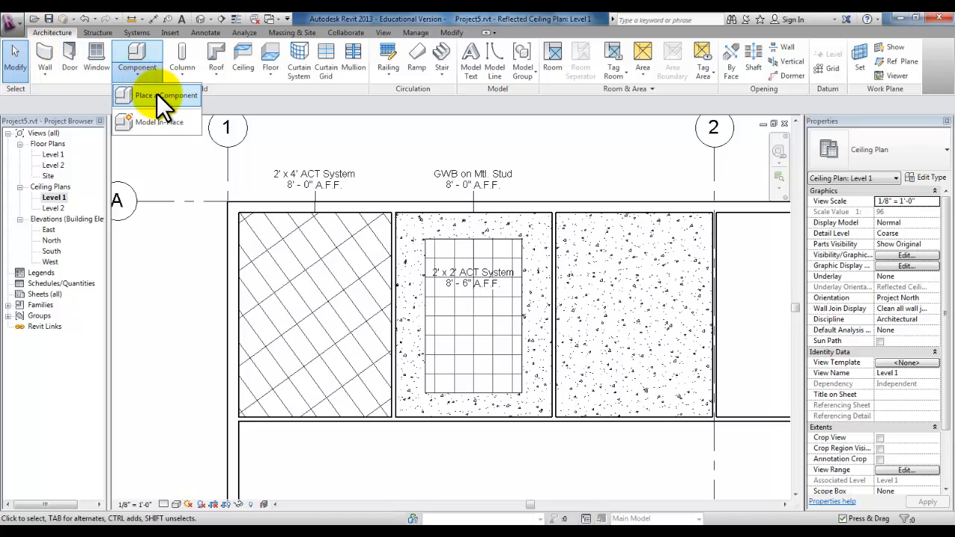
{"action": "left_click", "coordinate": [157, 93]}
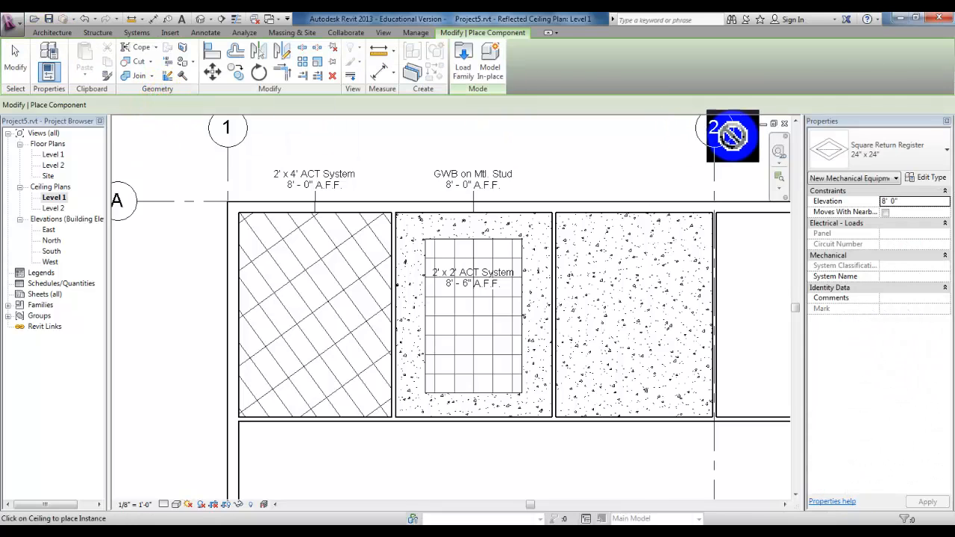
{"action": "left_click", "coordinate": [933, 159]}
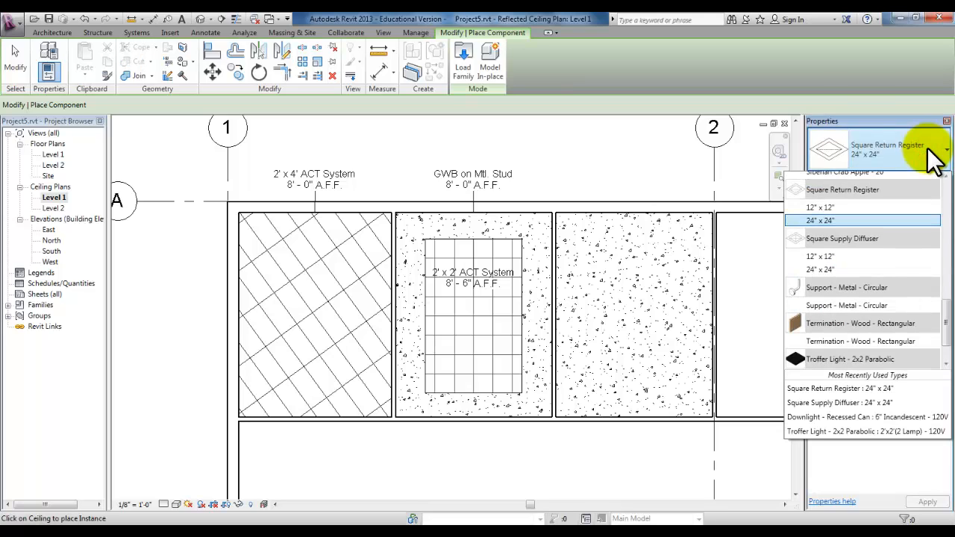
{"action": "left_click_drag", "start_coordinate": [948, 316], "coordinate": [946, 343]}
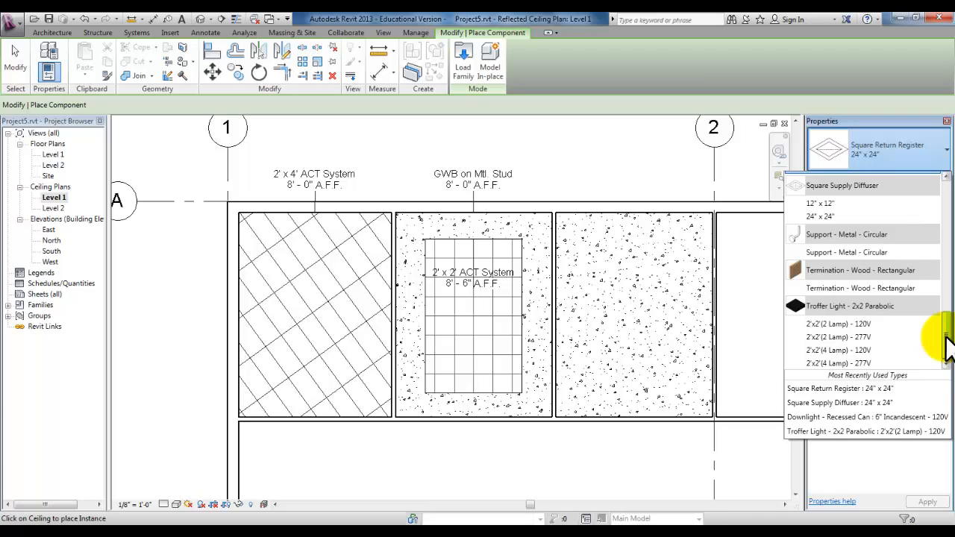
{"action": "left_click", "coordinate": [872, 322]}
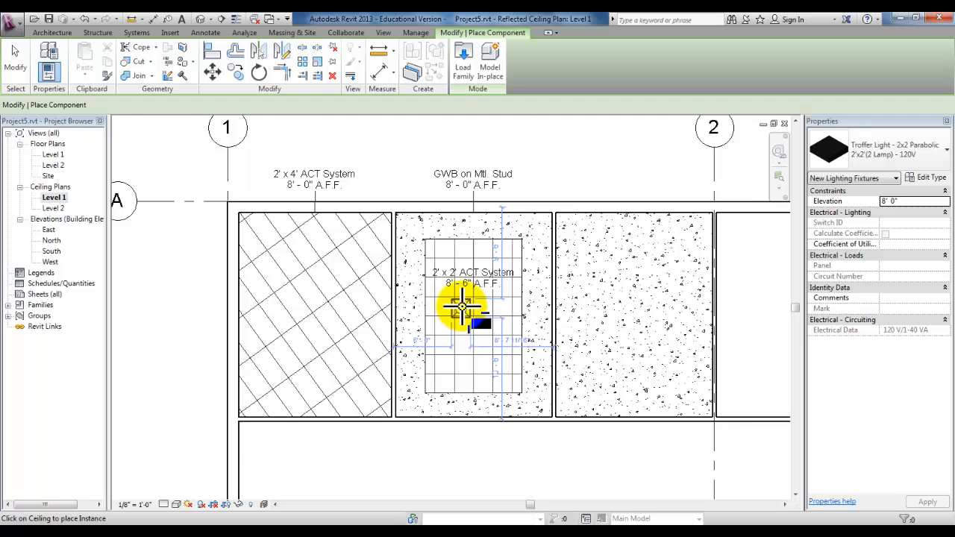
{"action": "scroll", "coordinate": [464, 306], "scroll_direction": "up", "scroll_amount": 2}
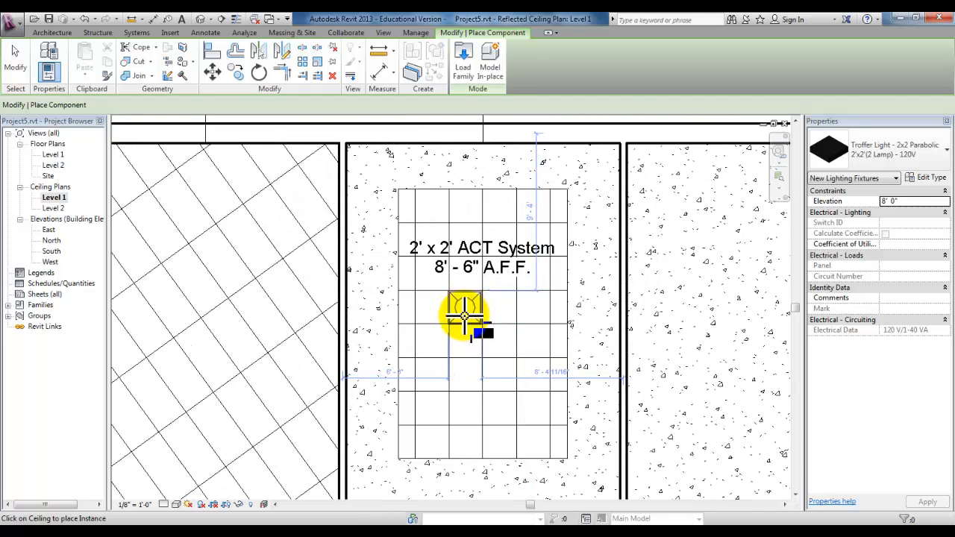
{"action": "left_click", "coordinate": [470, 339]}
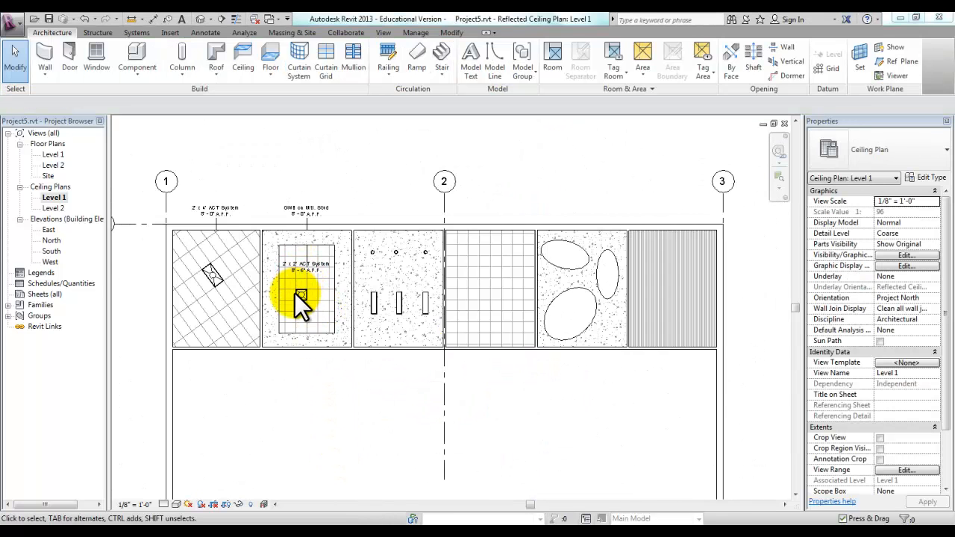
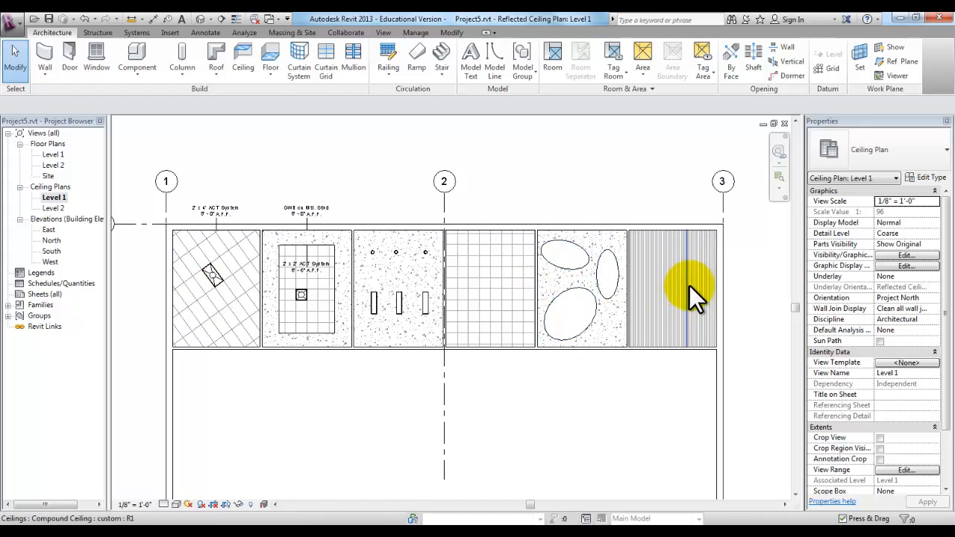
- Inspect the type properties and layer structure of the custom compound ceiling in the last room, beside grid 3
{"action": "scroll", "coordinate": [674, 279], "scroll_direction": "up", "scroll_amount": 1}
{"action": "scroll", "coordinate": [674, 281], "scroll_direction": "up", "scroll_amount": 1}
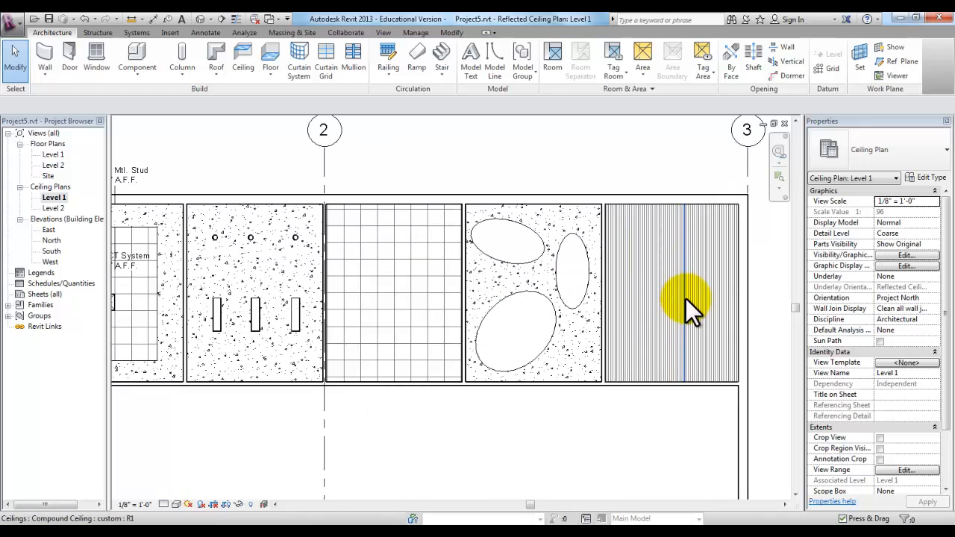
{"action": "middle_click_drag", "start_coordinate": [686, 304], "coordinate": [516, 298]}
{"action": "left_click", "coordinate": [509, 289]}
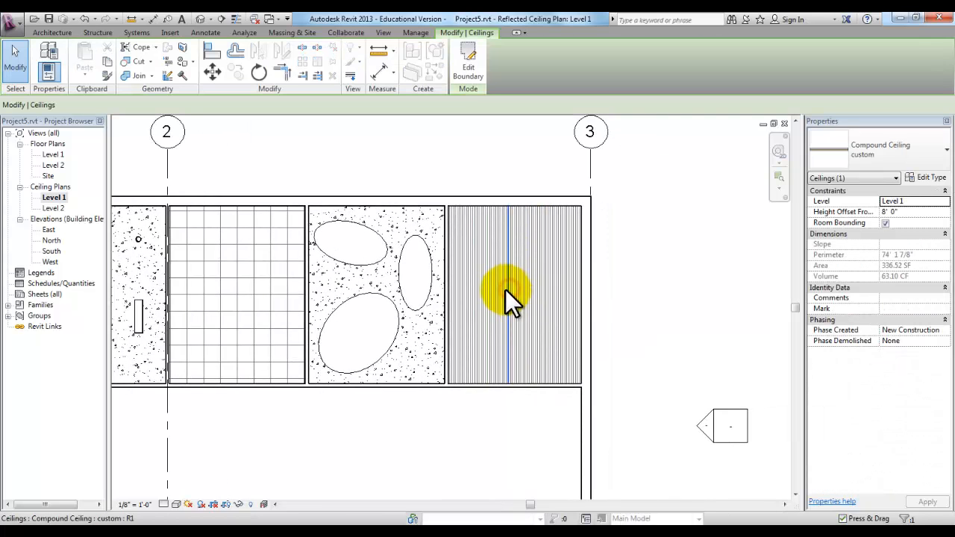
{"action": "left_click", "coordinate": [924, 160]}
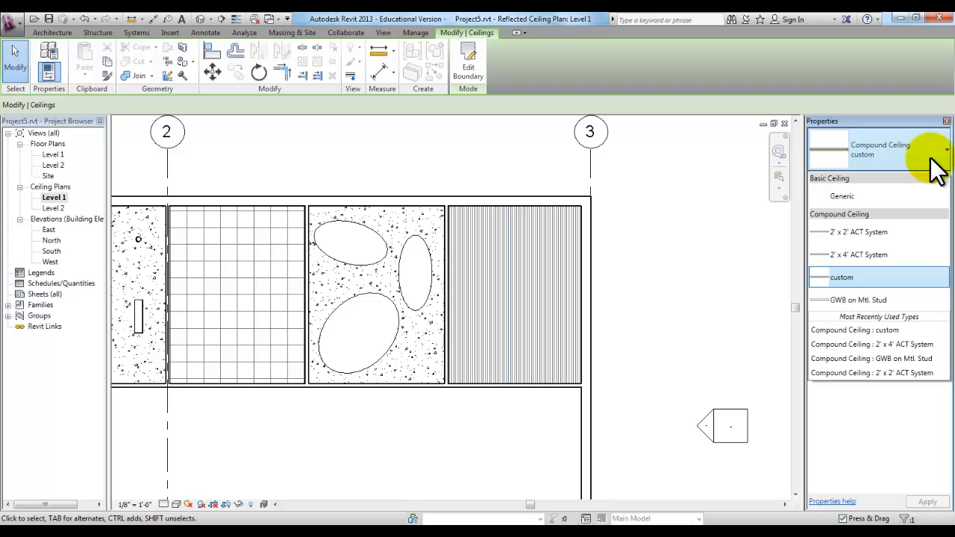
{"action": "left_click", "coordinate": [935, 163]}
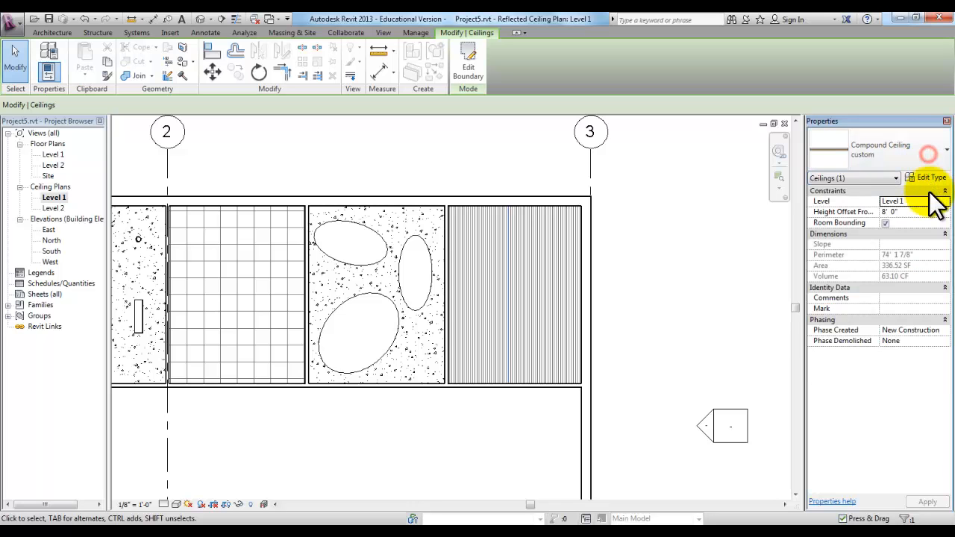
{"action": "left_click", "coordinate": [930, 178]}
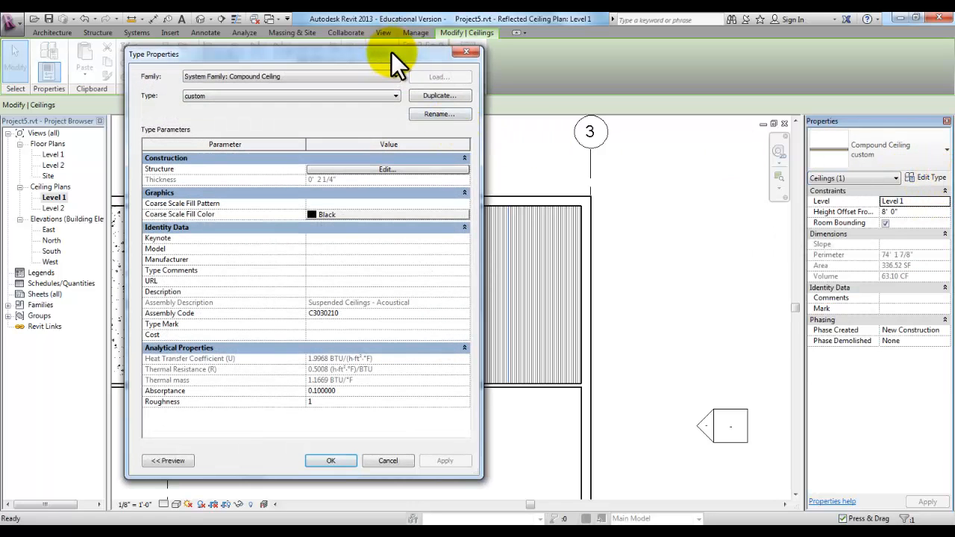
{"action": "mouse_move", "coordinate": [391, 52]}
{"action": "left_mouse_down"}
{"action": "mouse_move", "coordinate": [769, 50]}
{"action": "mouse_move", "coordinate": [388, 56]}
{"action": "left_mouse_up"}
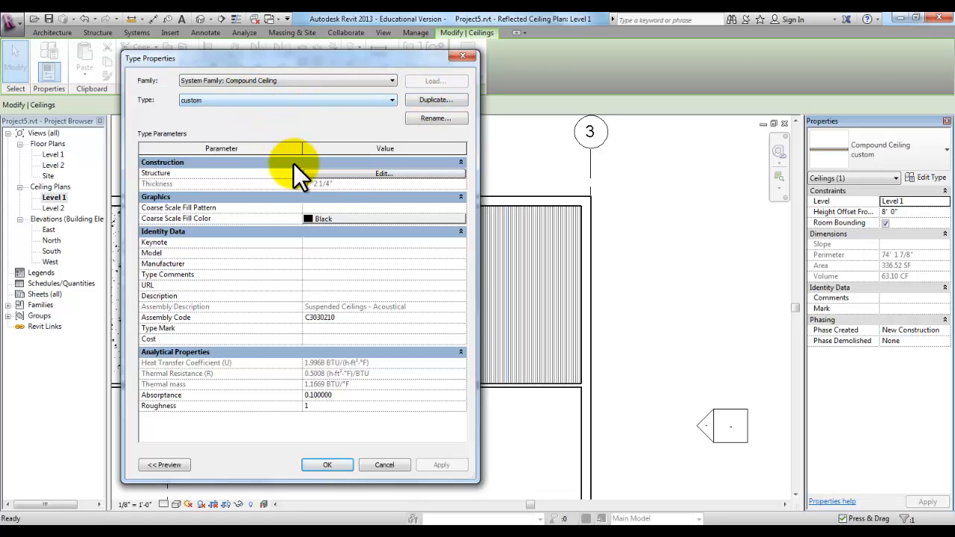
{"action": "left_click", "coordinate": [339, 172]}
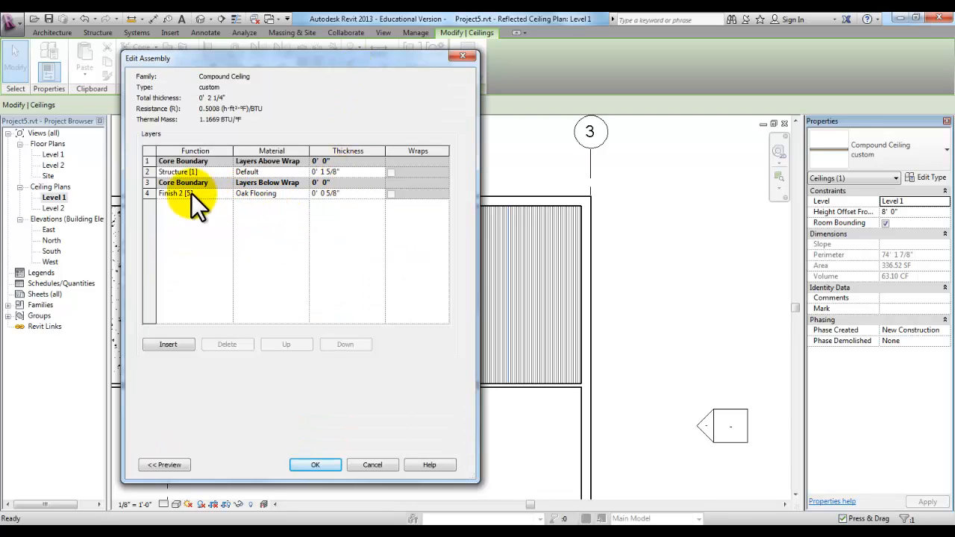
- Review the graphics properties of the Oak Flooring material on the Finish 2 [5] layer, then close the material and ceiling type settings
{"action": "left_click", "coordinate": [303, 194]}
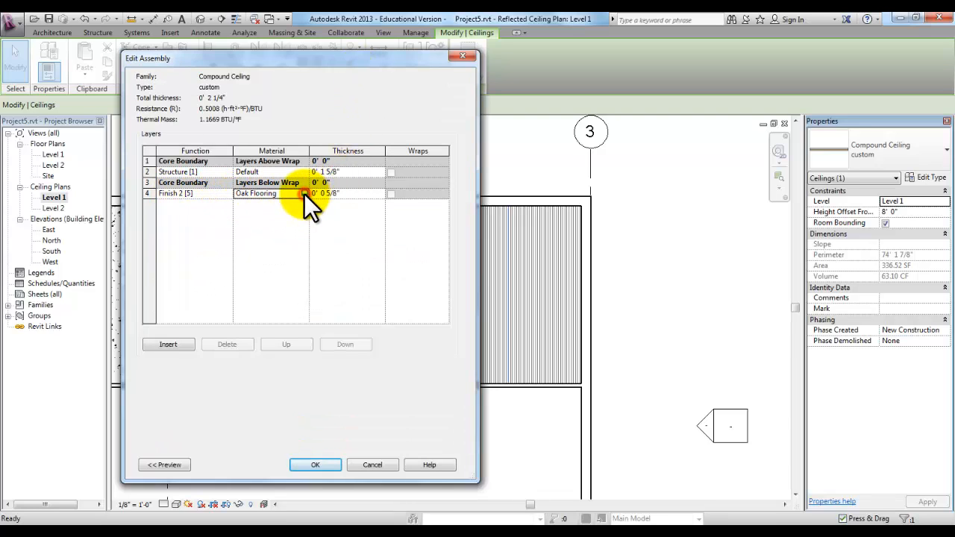
{"action": "left_click", "coordinate": [304, 193]}
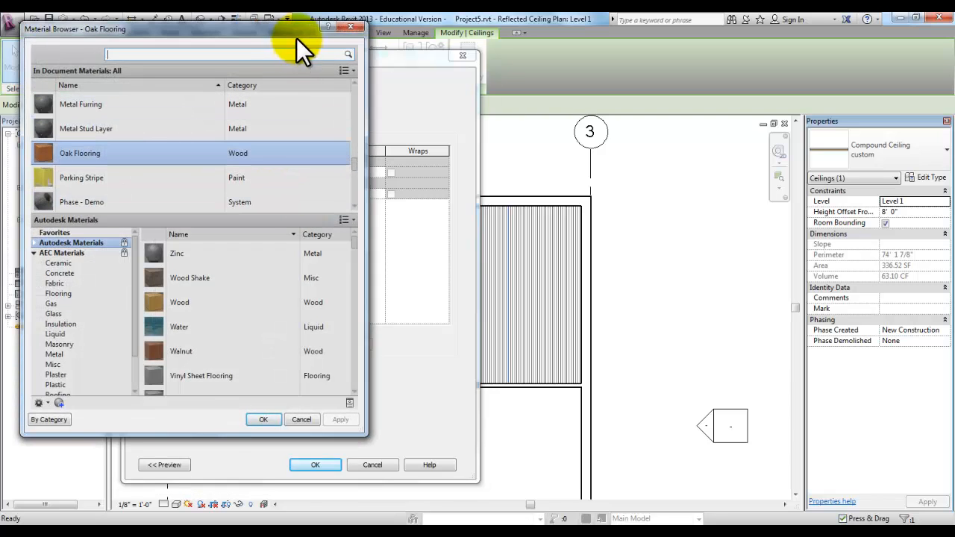
{"action": "left_click_drag", "start_coordinate": [296, 38], "coordinate": [850, 44]}
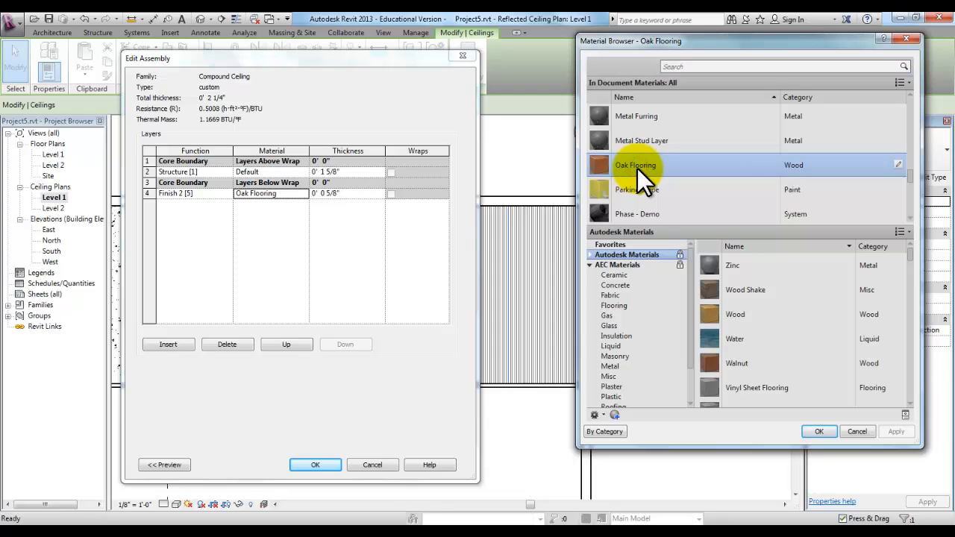
{"action": "double_click", "coordinate": [638, 166]}
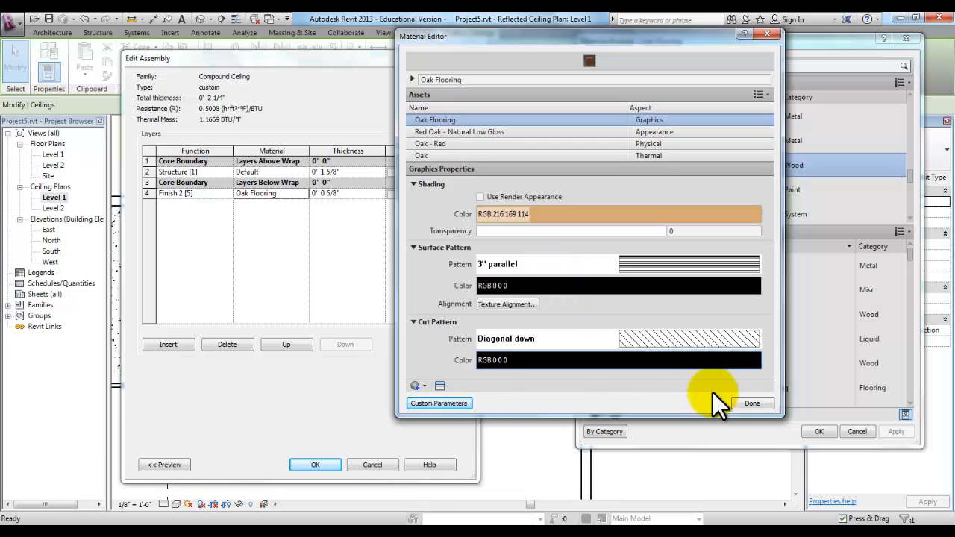
{"action": "left_click", "coordinate": [762, 403]}
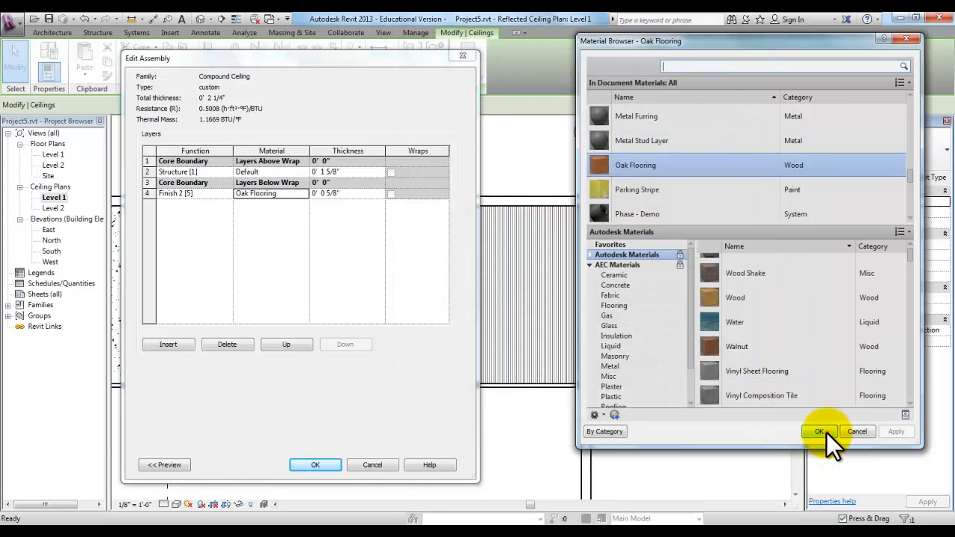
{"action": "left_click", "coordinate": [818, 431]}
{"action": "left_click", "coordinate": [380, 465]}
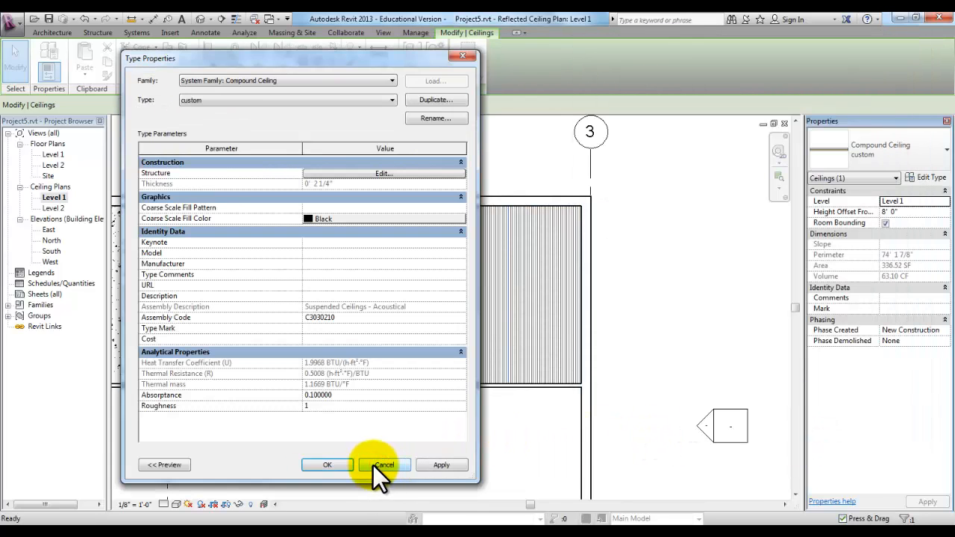
{"action": "left_click", "coordinate": [327, 464]}
- Examine the six rooms' ceilings, openings and light fixtures in the 3D view from above and from below
{"action": "scroll", "coordinate": [313, 433], "scroll_direction": "down", "scroll_amount": 2}
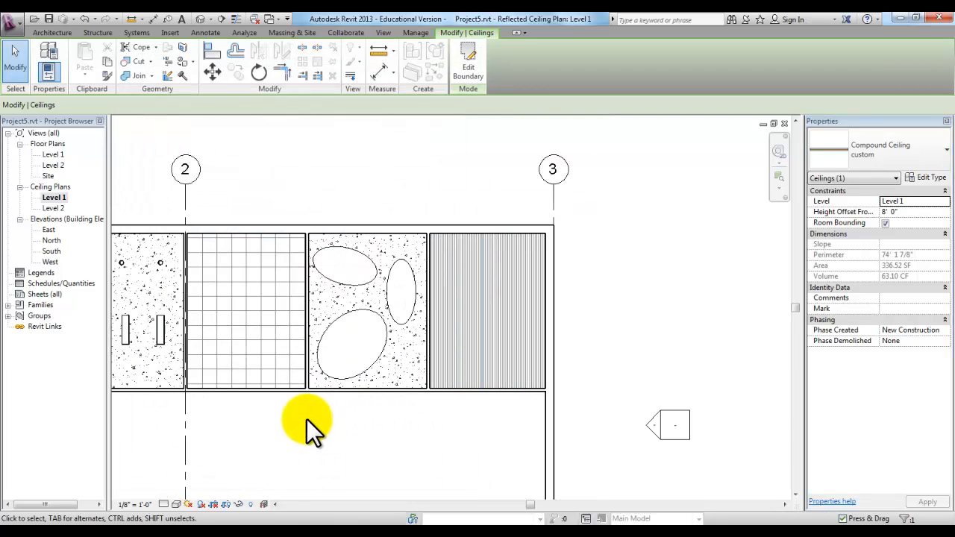
{"action": "middle_click_drag", "start_coordinate": [271, 447], "coordinate": [536, 426]}
{"action": "scroll", "coordinate": [490, 401], "scroll_direction": "up", "scroll_amount": 1}
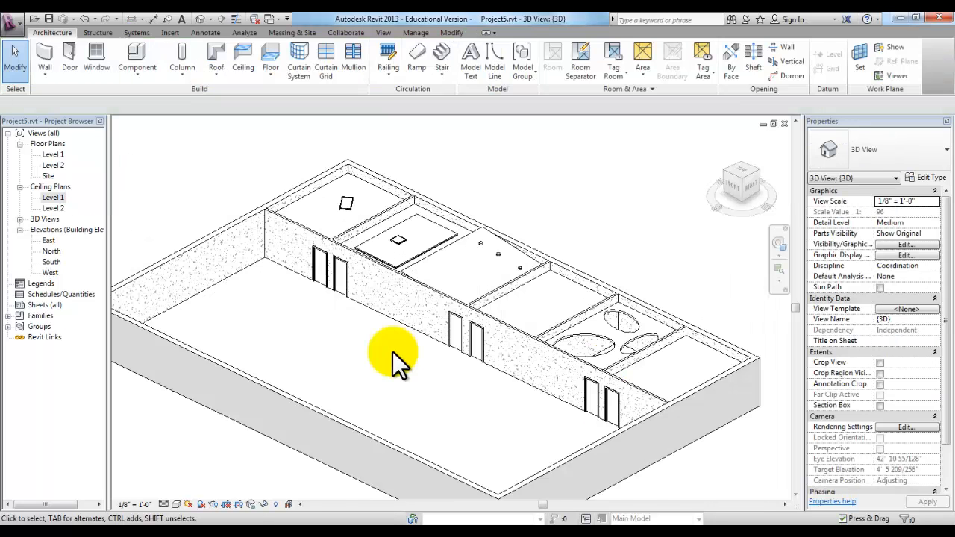
{"action": "scroll", "coordinate": [393, 352], "scroll_direction": "up", "scroll_amount": 3}
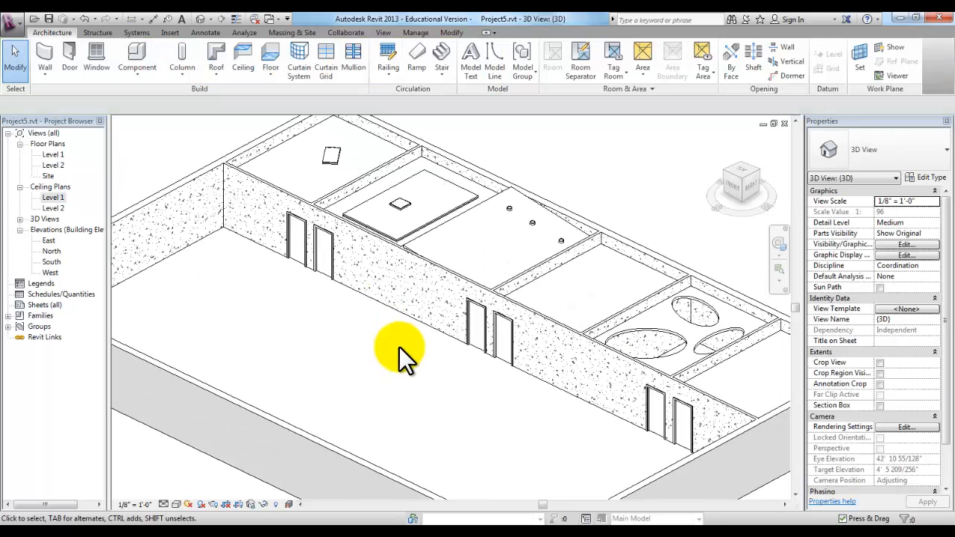
{"action": "middle_click_drag", "start_coordinate": [417, 350], "coordinate": [364, 407]}
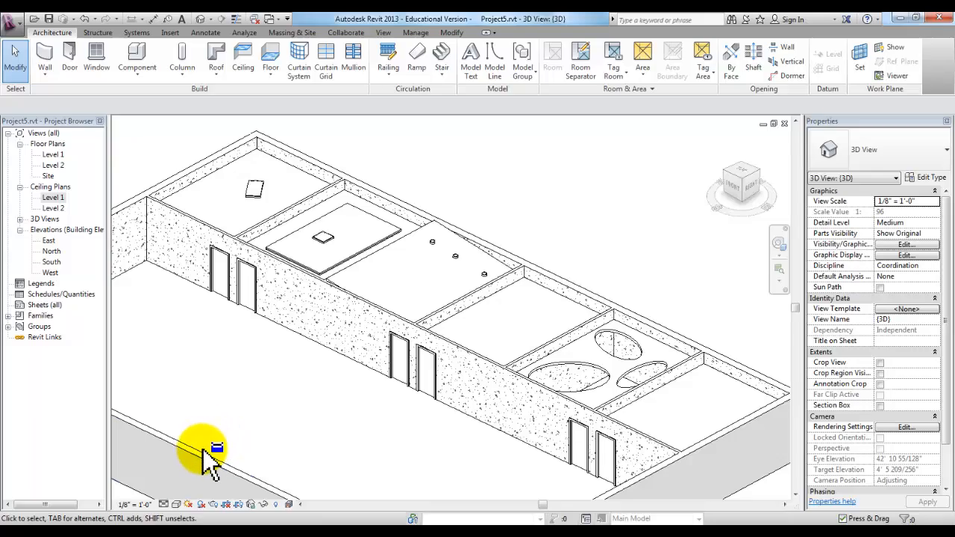
{"action": "middle_click_drag", "start_coordinate": [266, 458], "coordinate": [451, 262], "text": "shift"}
{"action": "middle_click_drag", "start_coordinate": [505, 365], "coordinate": [463, 351], "text": "shift"}
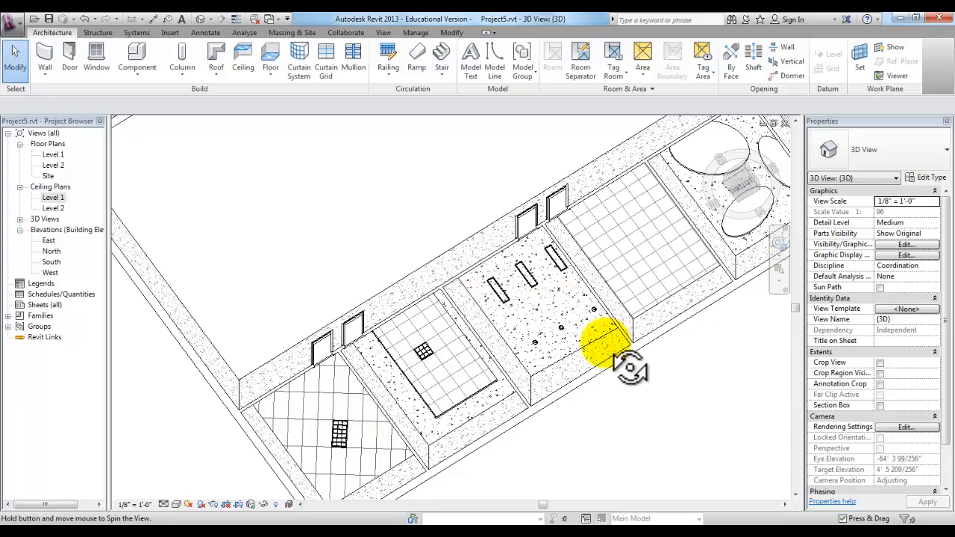
{"action": "middle_click_drag", "start_coordinate": [631, 315], "coordinate": [373, 484]}
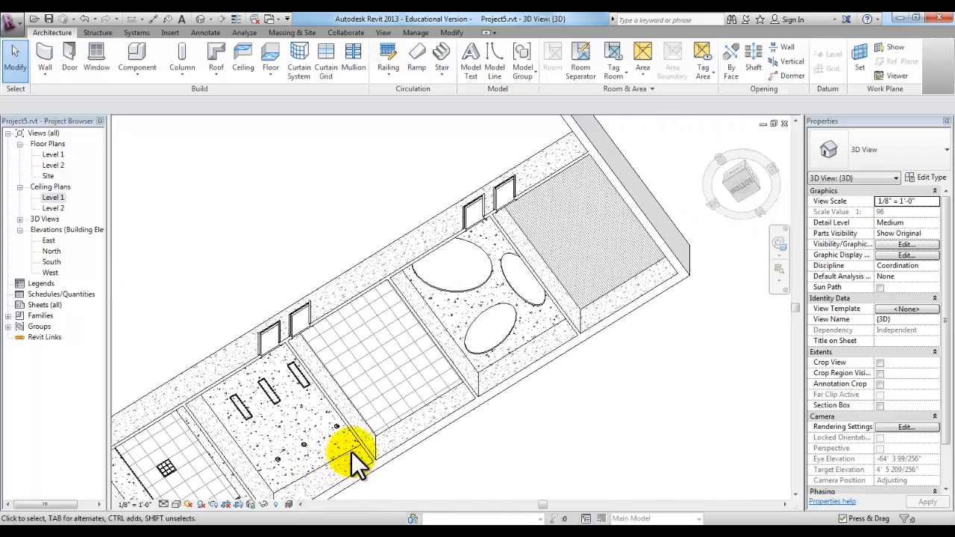
{"action": "middle_click_drag", "start_coordinate": [260, 440], "coordinate": [487, 392]}
{"action": "scroll", "coordinate": [416, 224], "scroll_direction": "down", "scroll_amount": 2}
{"action": "middle_click_drag", "start_coordinate": [415, 224], "coordinate": [443, 244], "text": "shift"}
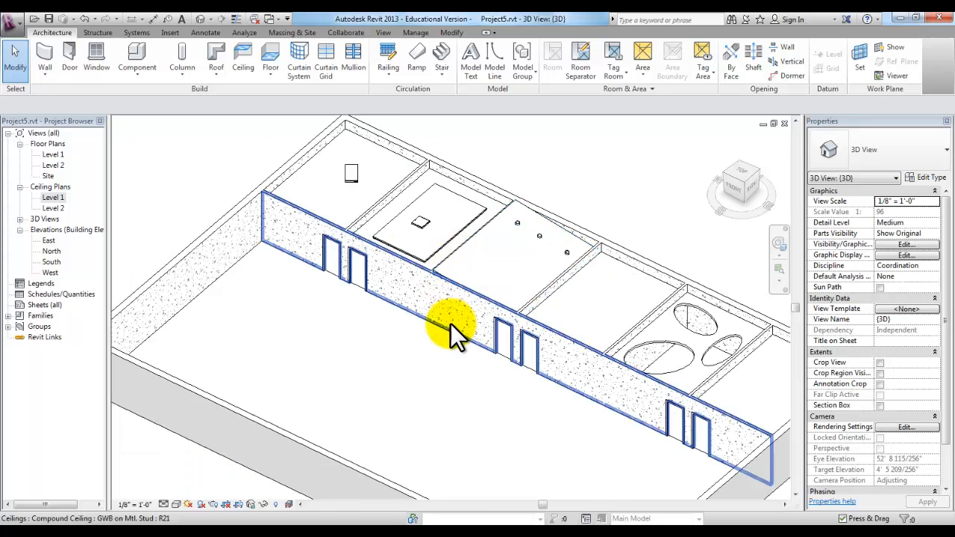
{"action": "middle_click_drag", "start_coordinate": [465, 404], "coordinate": [399, 409]}
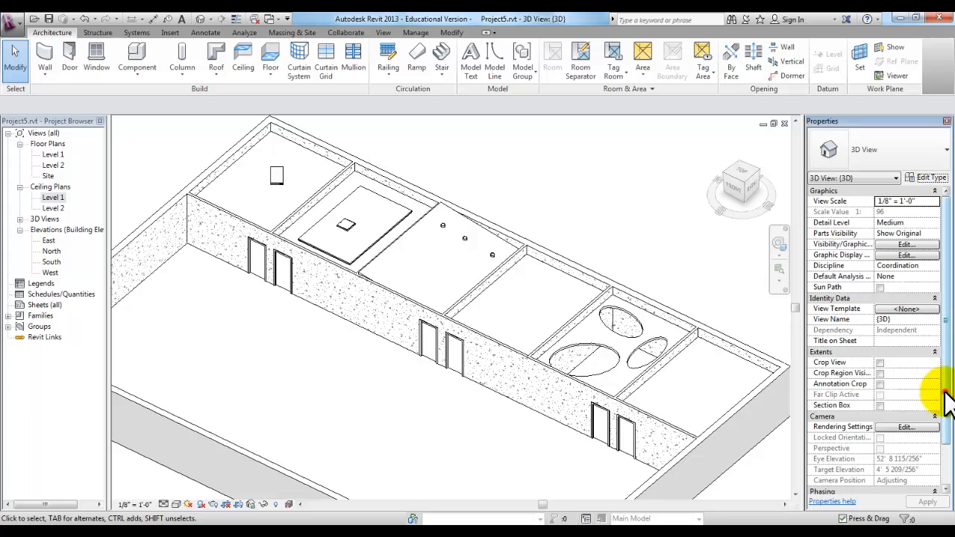
- Return to the Level 1 ceiling plan and check its View Range settings without changing them
{"action": "left_click_drag", "start_coordinate": [945, 395], "coordinate": [942, 485]}
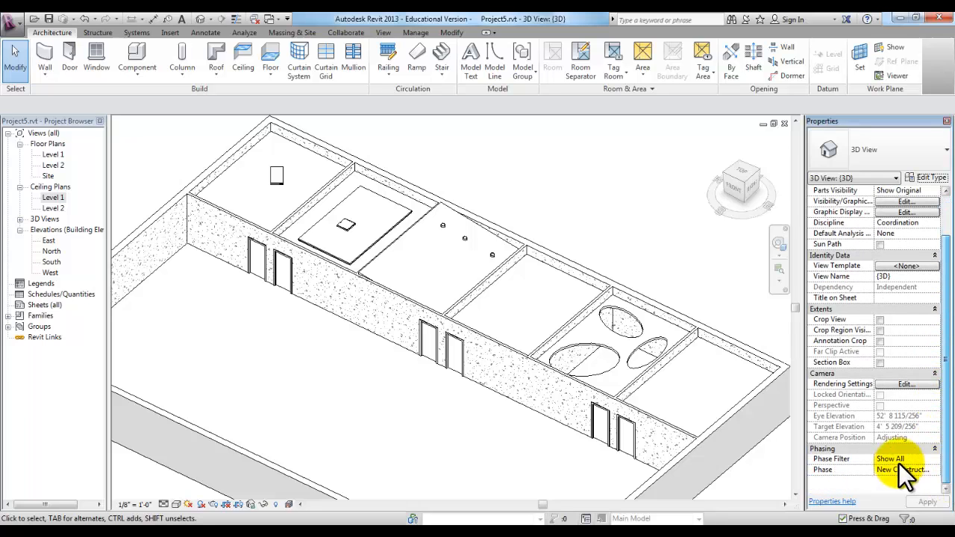
{"action": "double_click", "coordinate": [53, 197]}
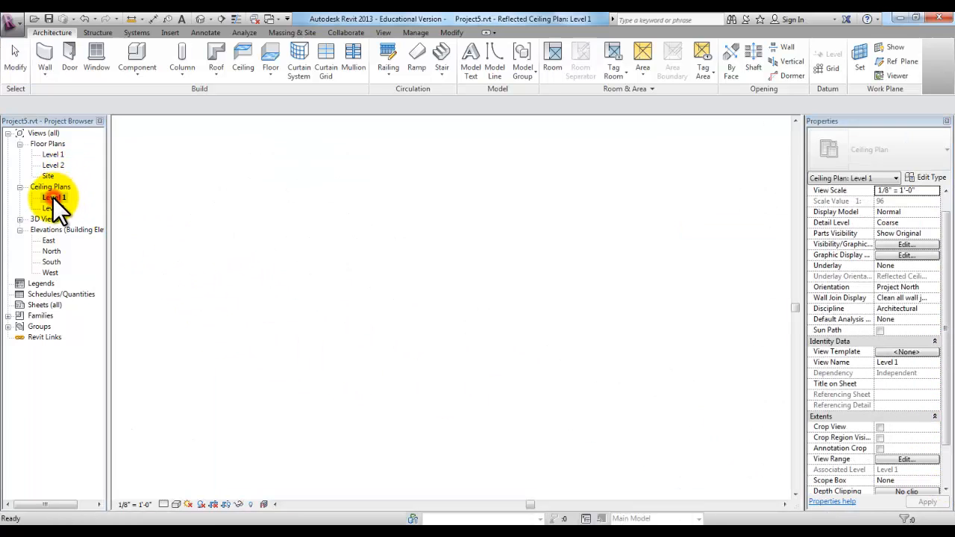
{"action": "scroll", "coordinate": [940, 453], "scroll_direction": "down", "scroll_amount": 3}
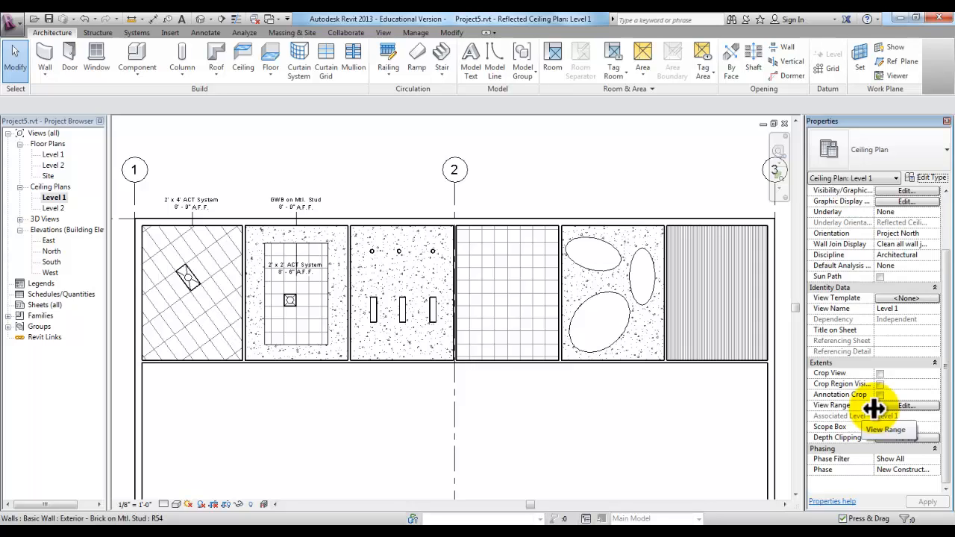
{"action": "left_click", "coordinate": [908, 407]}
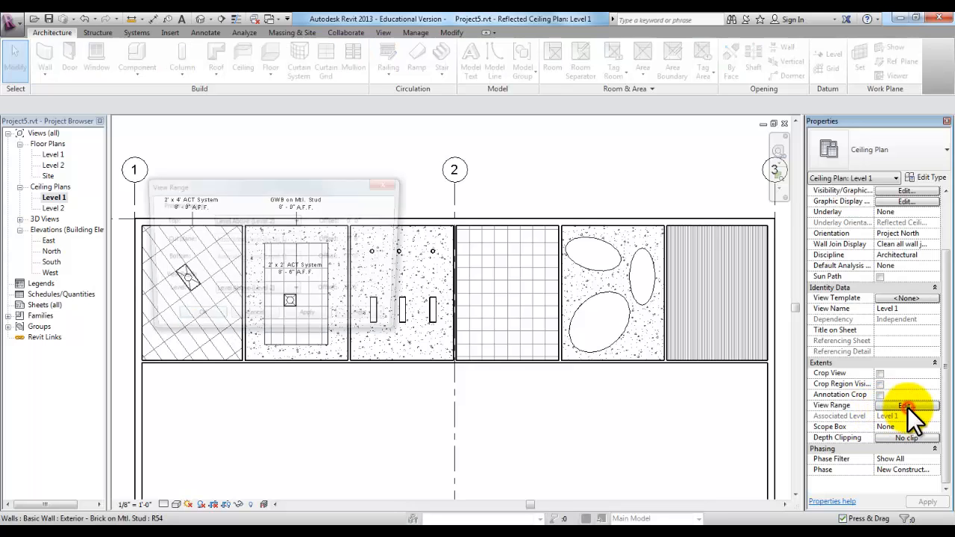
{"action": "mouse_move", "coordinate": [253, 181]}
{"action": "left_mouse_down"}
{"action": "mouse_move", "coordinate": [502, 81]}
{"action": "mouse_move", "coordinate": [653, 48]}
{"action": "left_mouse_up"}
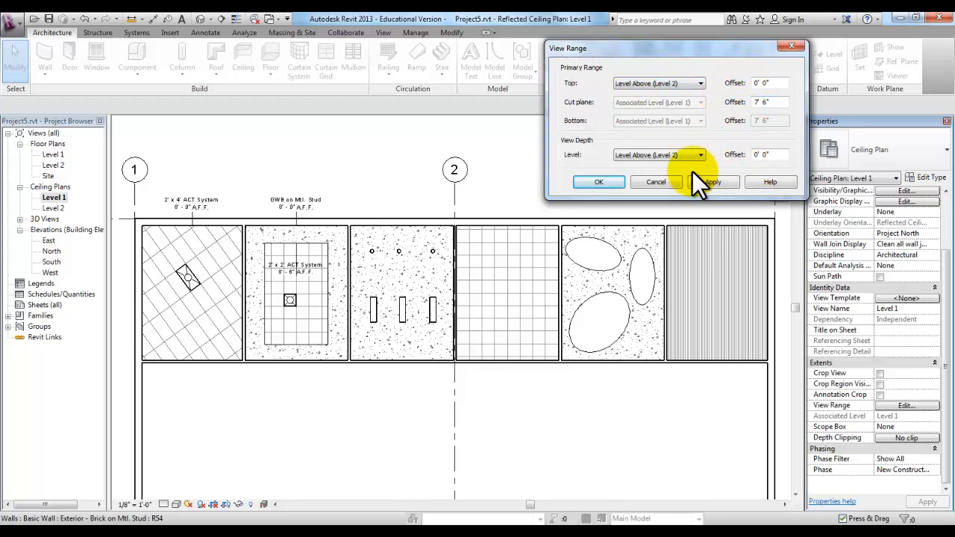
{"action": "left_click", "coordinate": [657, 182]}
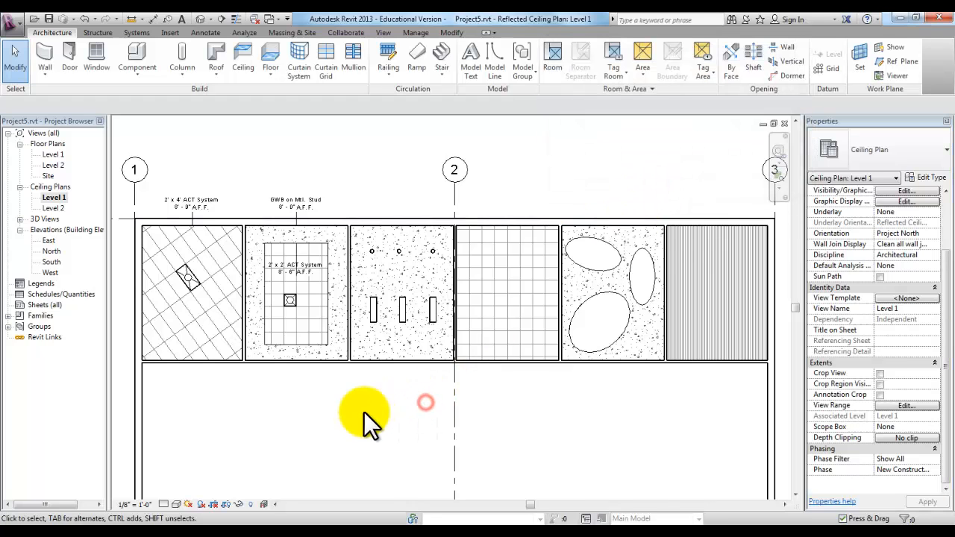
{"action": "scroll", "coordinate": [364, 412], "scroll_direction": "down", "scroll_amount": 1}
{"action": "middle_click_drag", "start_coordinate": [377, 452], "coordinate": [406, 420]}
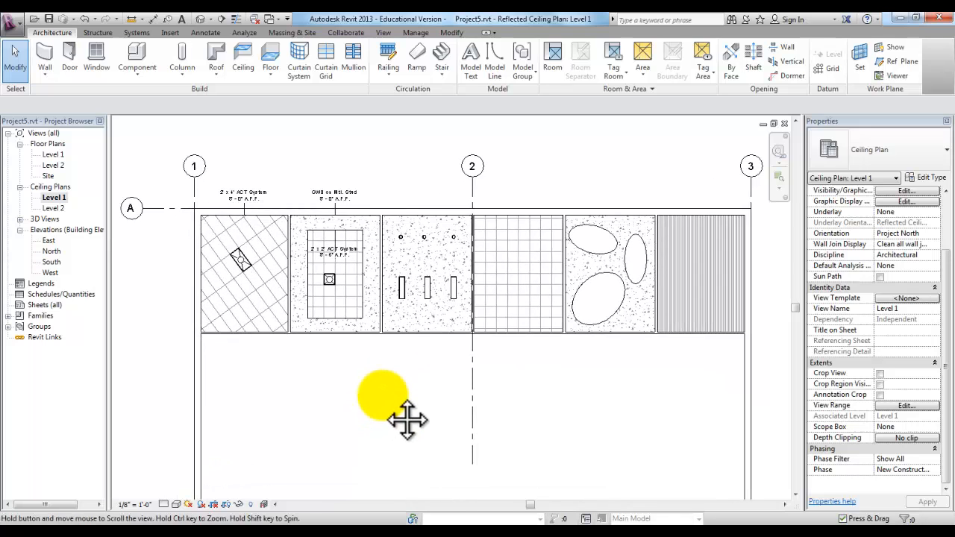
{"action": "scroll", "coordinate": [382, 395], "scroll_direction": "down", "scroll_amount": 1}
{"action": "scroll", "coordinate": [382, 395], "scroll_direction": "up", "scroll_amount": 1}
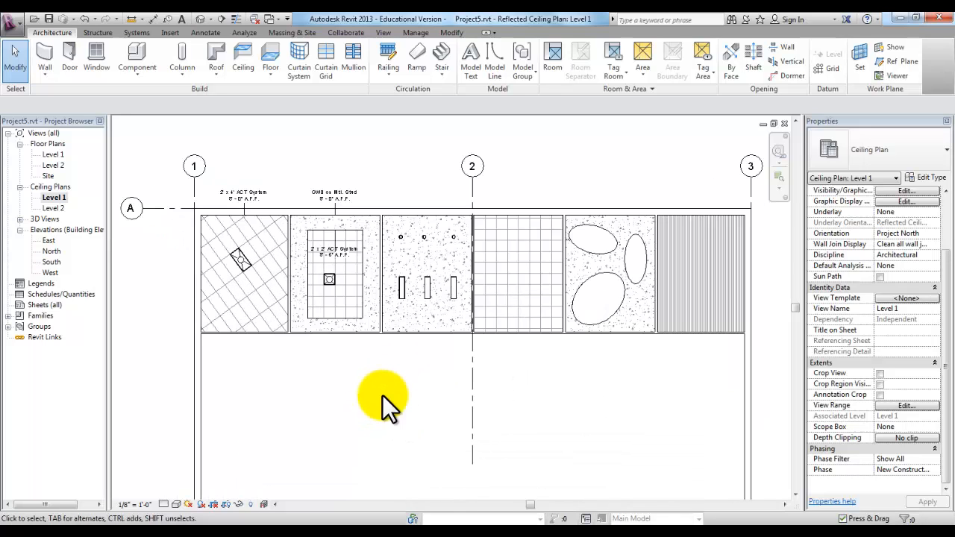